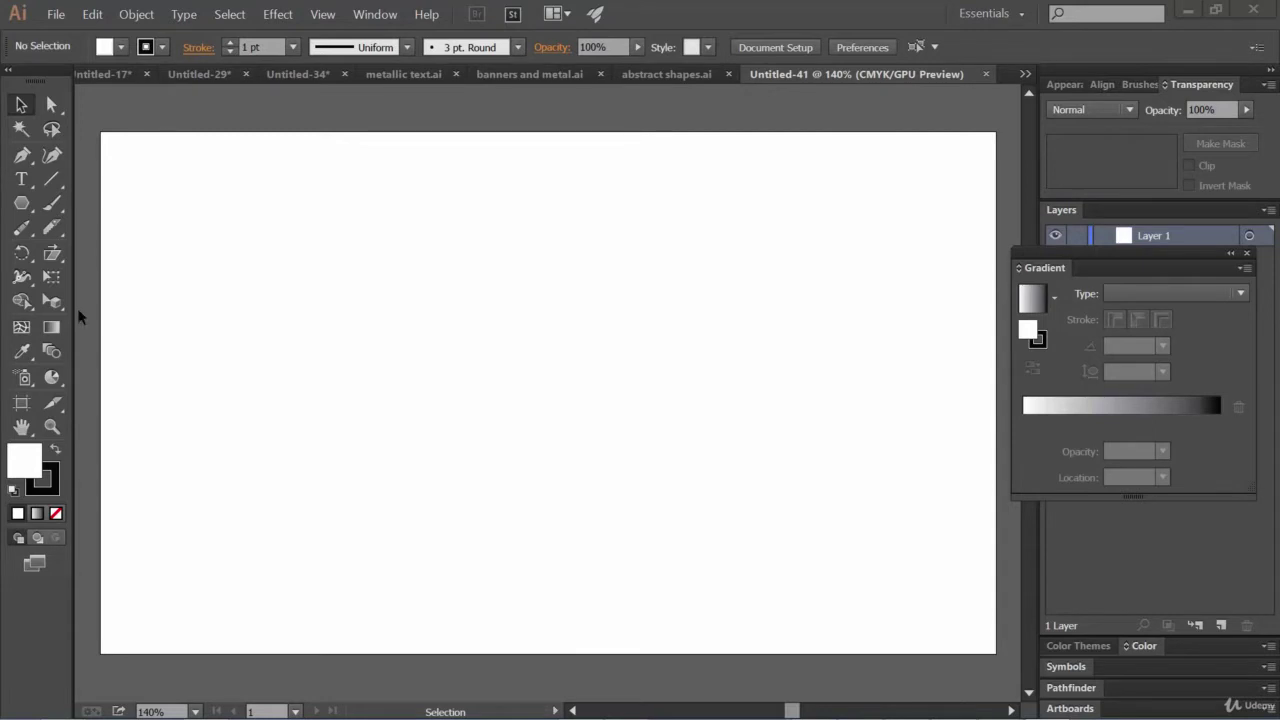
Draw a rectangle covering the whole artboard and fill it with the orange radial gradient swatch.
left_click_drag(14, 207, 112, 203)
left_click_drag(103, 135, 995, 655)
left_click(118, 48)
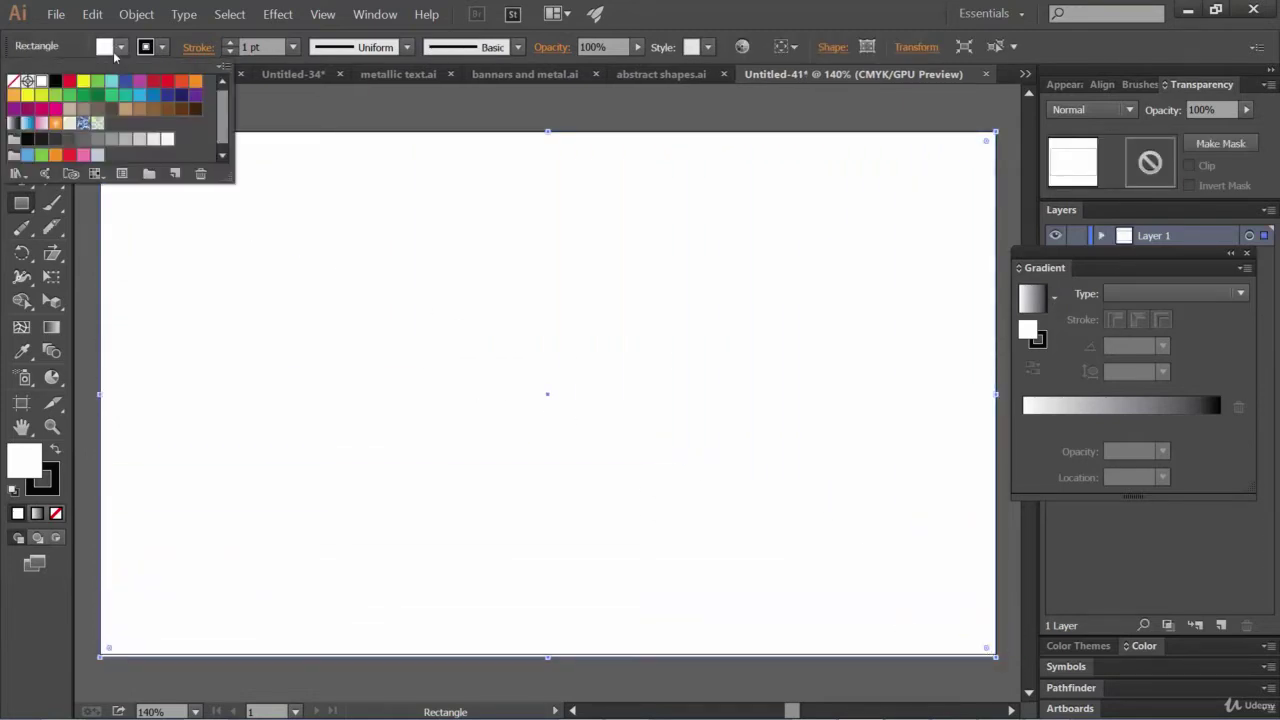
left_click(55, 123)
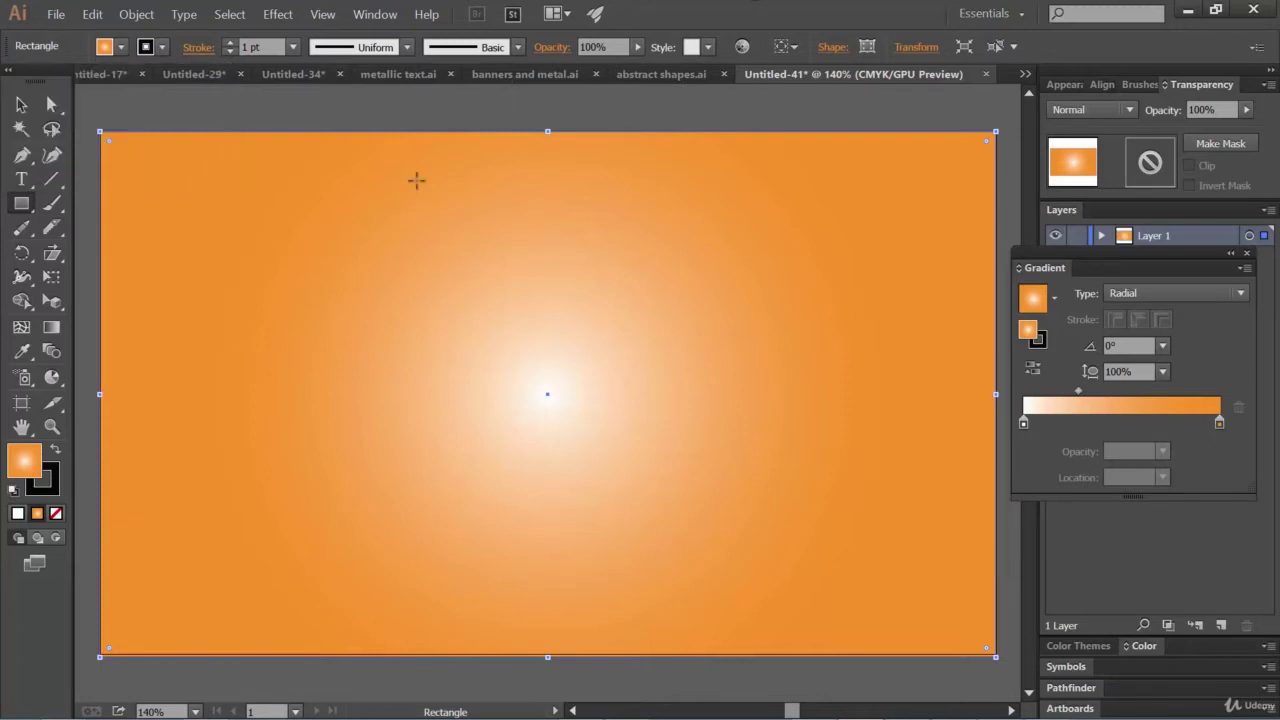
Draw a pie graph in the middle of the orange background with the Pie Graph tool.
left_click(51, 384)
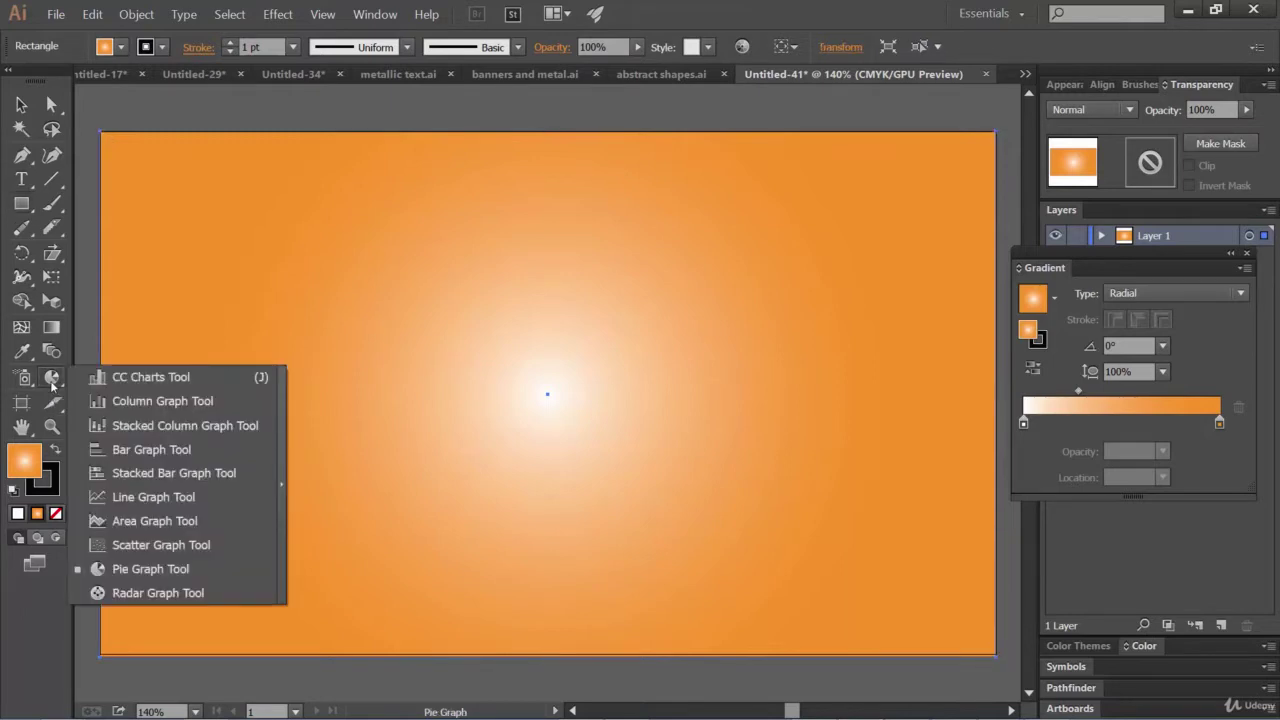
left_click(151, 571)
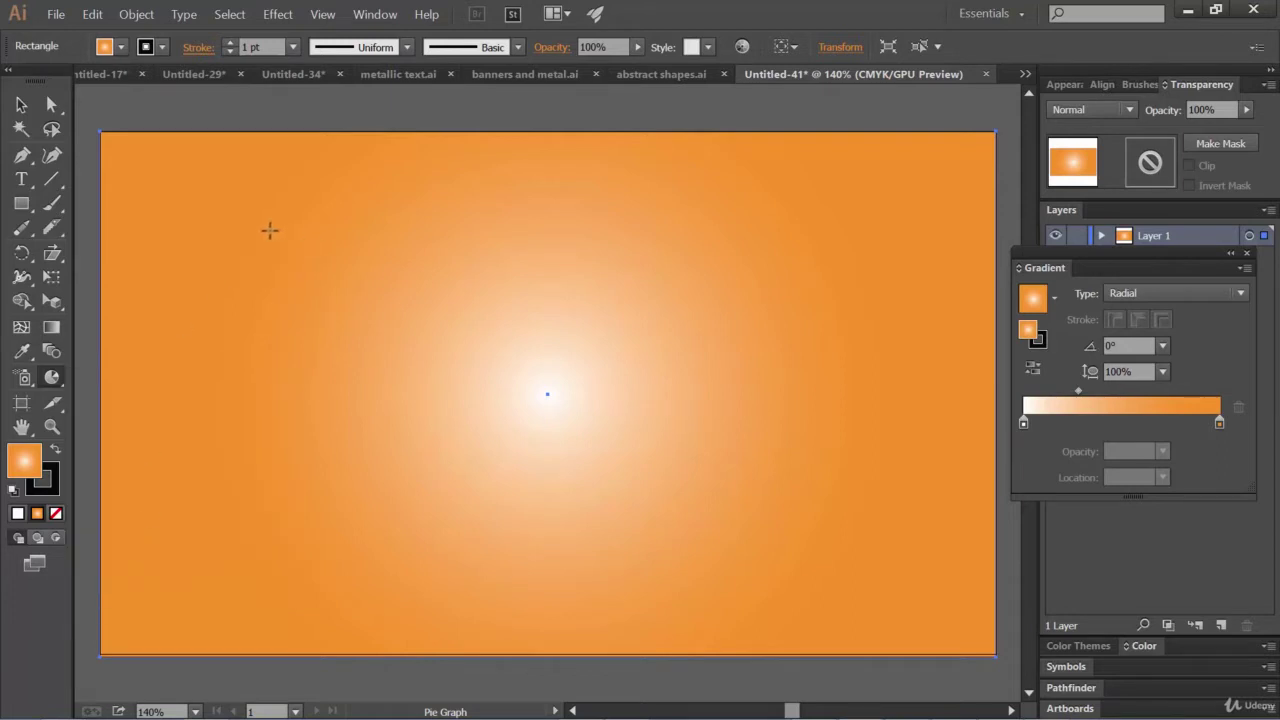
left_click_drag(269, 230, 795, 530)
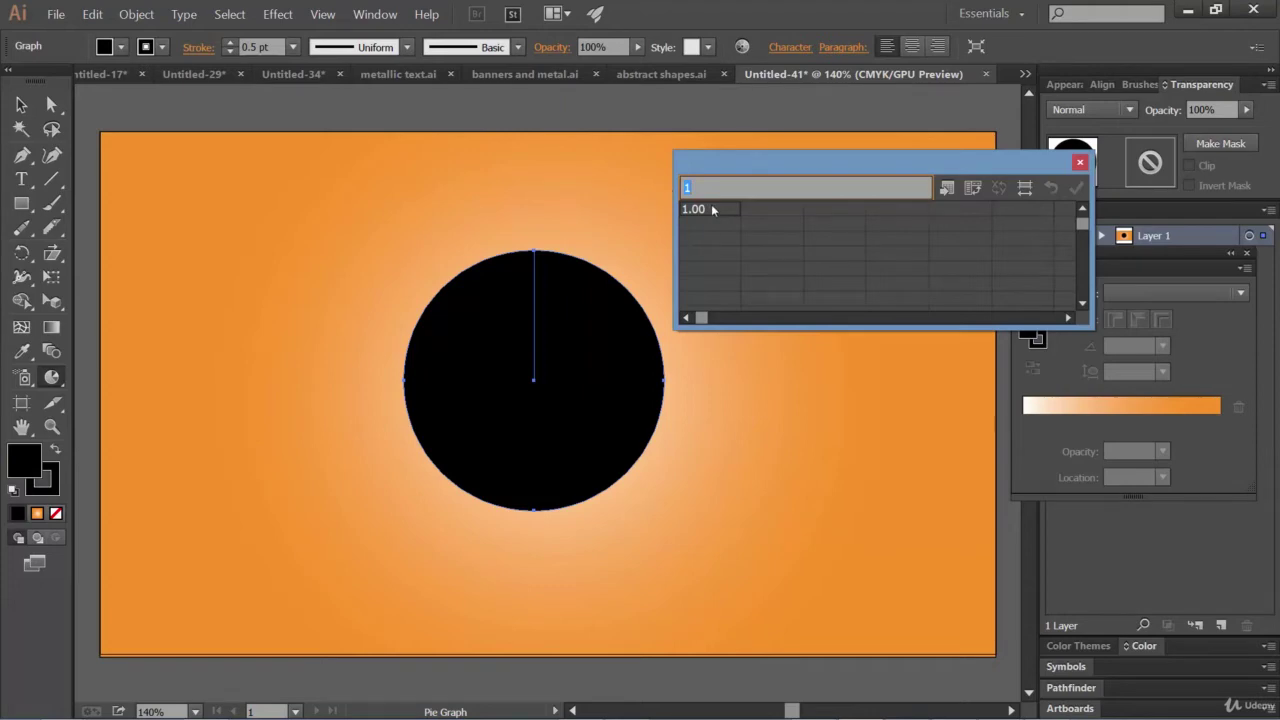
Enter the label Design in the second row of the graph data's first column.
type("Desihn")
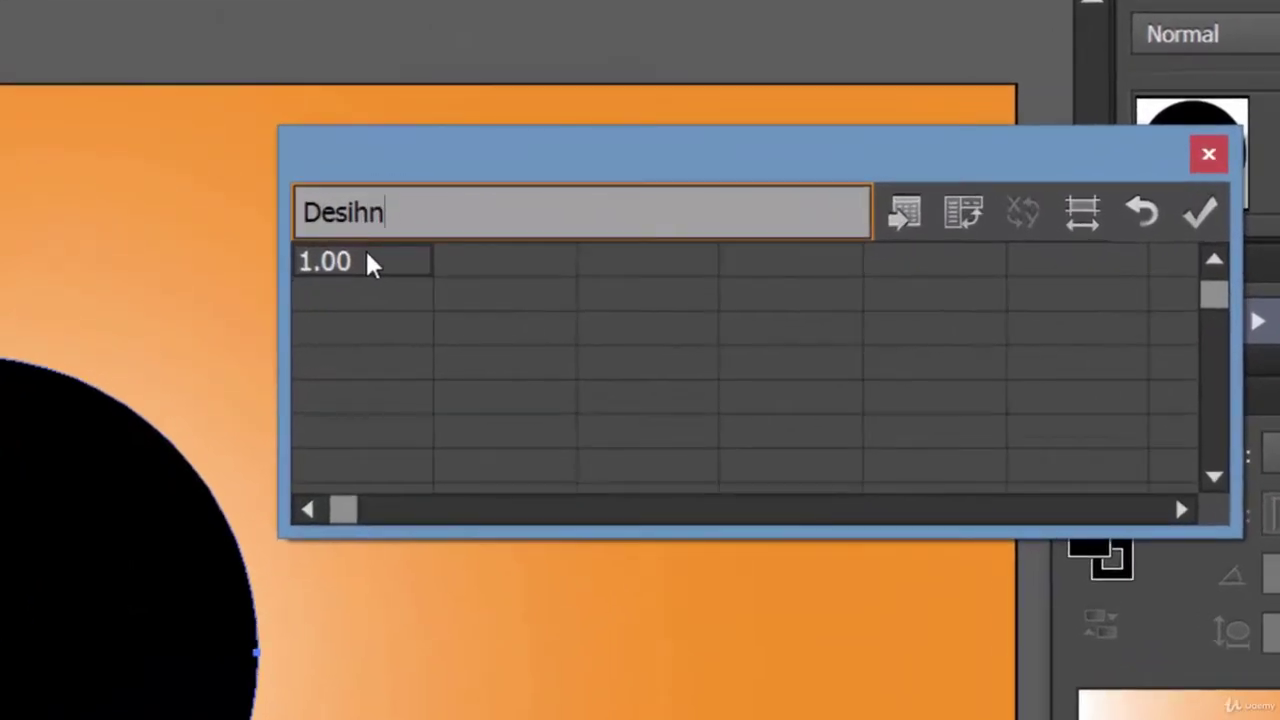
key("Return")
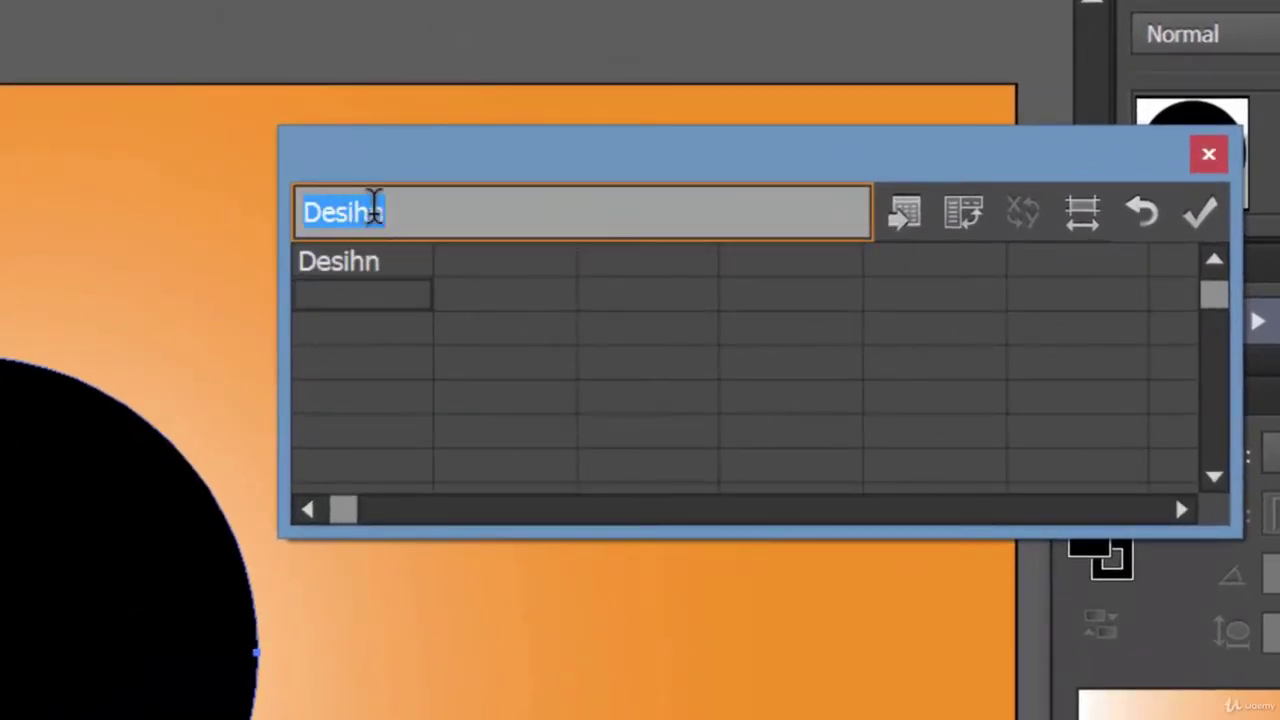
left_click(366, 212)
key("BackSpace")
type("g")
key("Return")
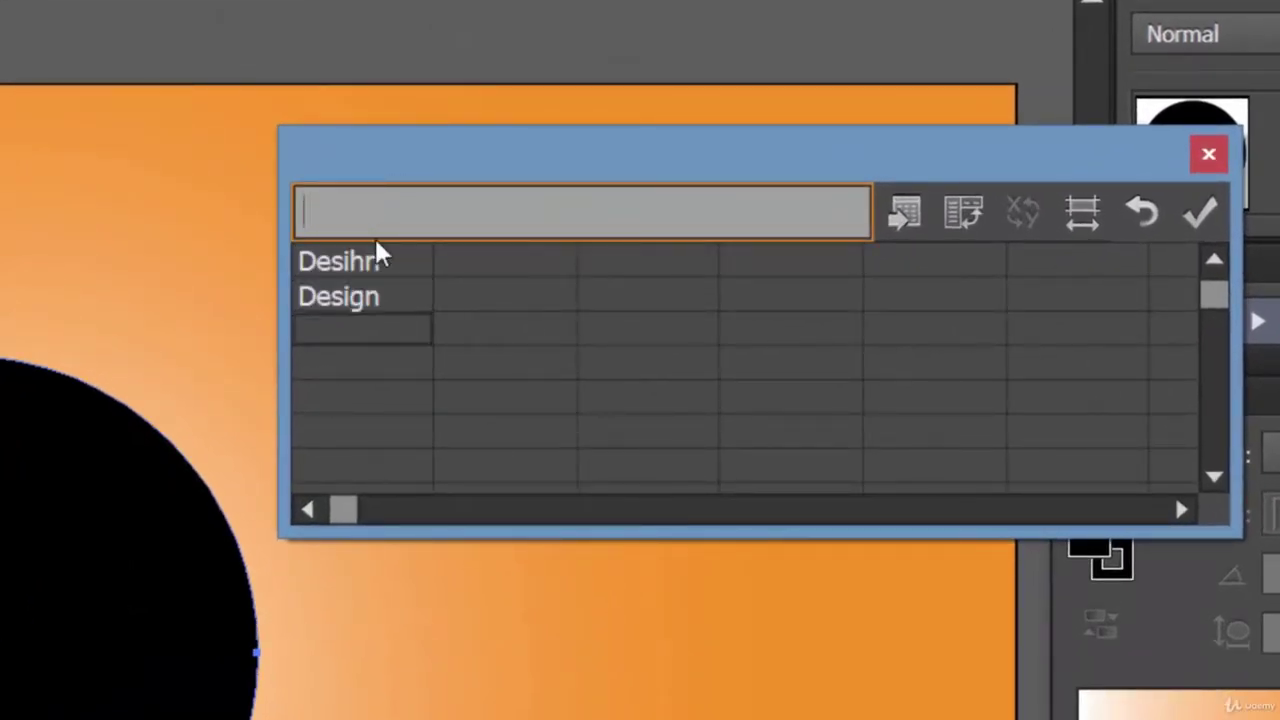
Replace the misspelled label in the first data cell with Development.
left_click(368, 266)
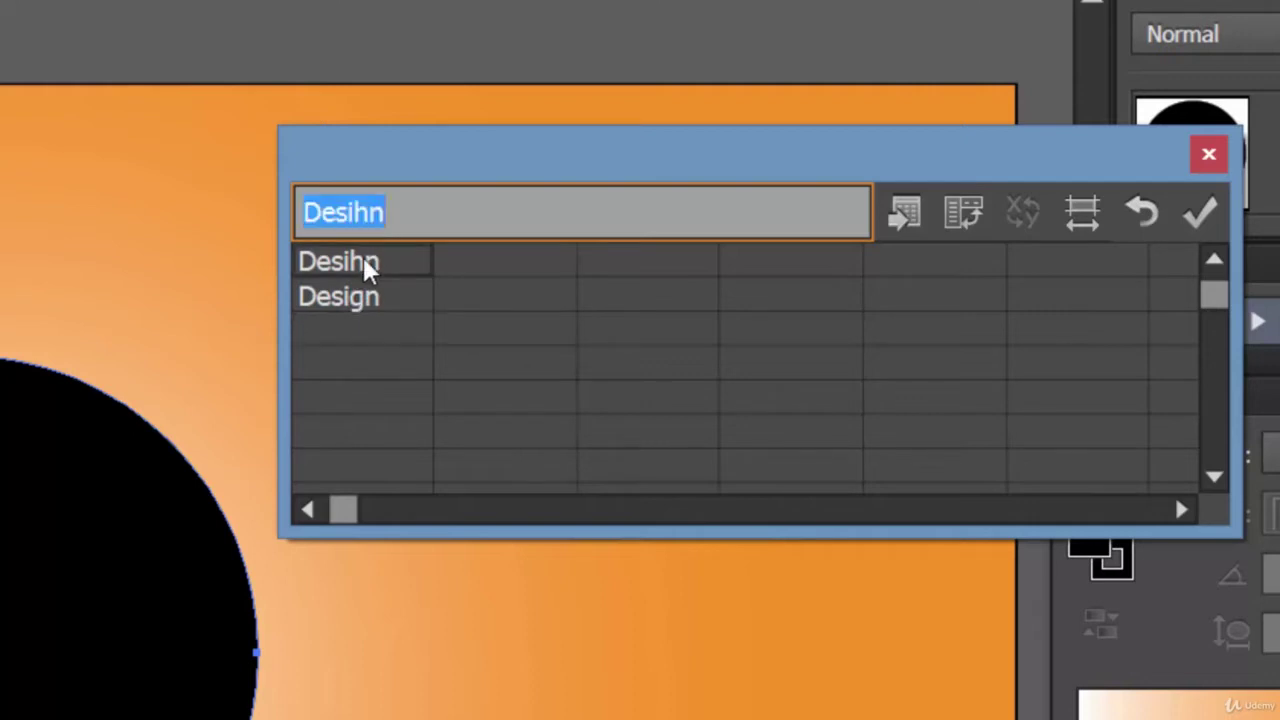
key("BackSpace")
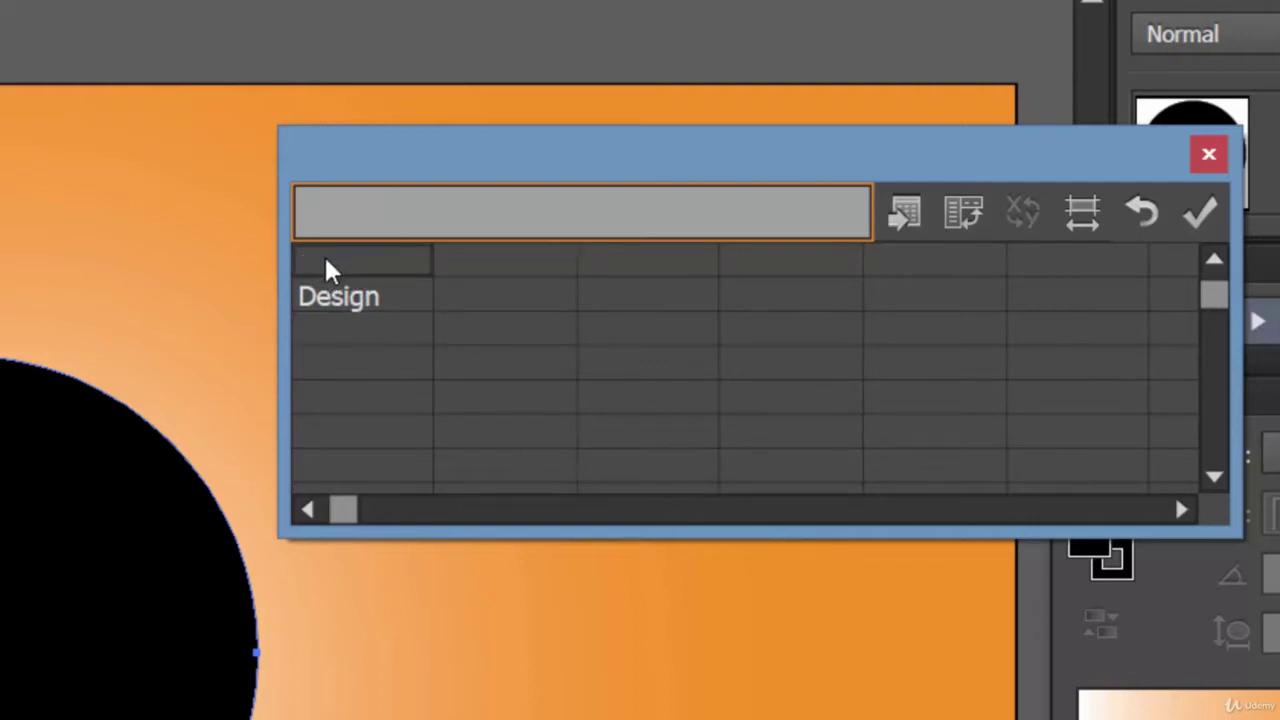
type("Developmen")
key("BackSpace")
type("ent")
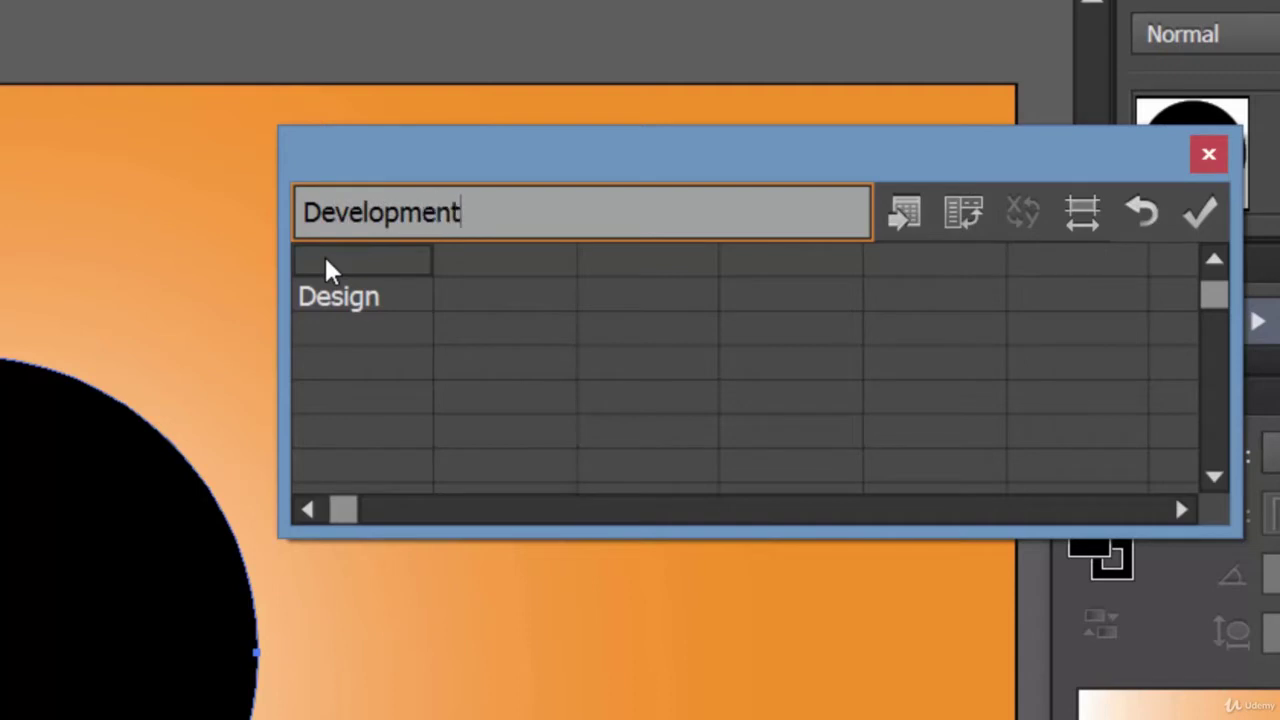
key("Return")
Add the labels Wordpress and Psd to HTML in the third and fourth rows of the first column.
left_click(330, 340)
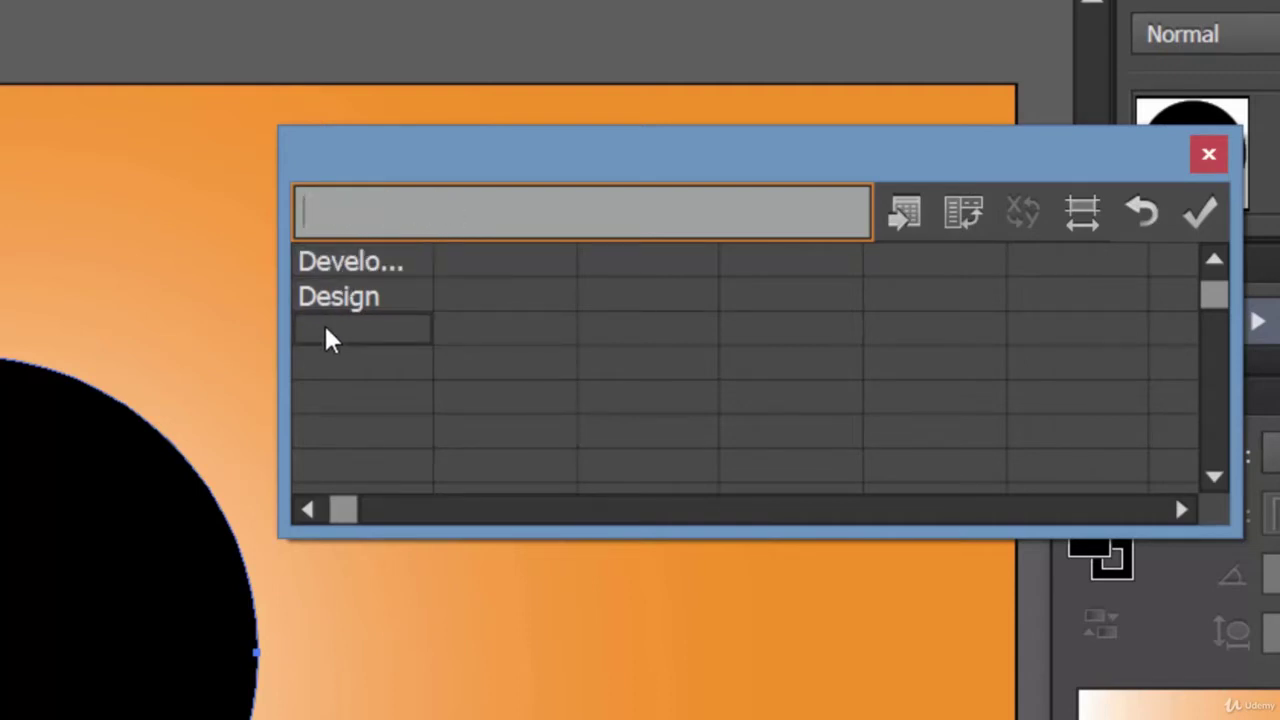
type("Wordp")
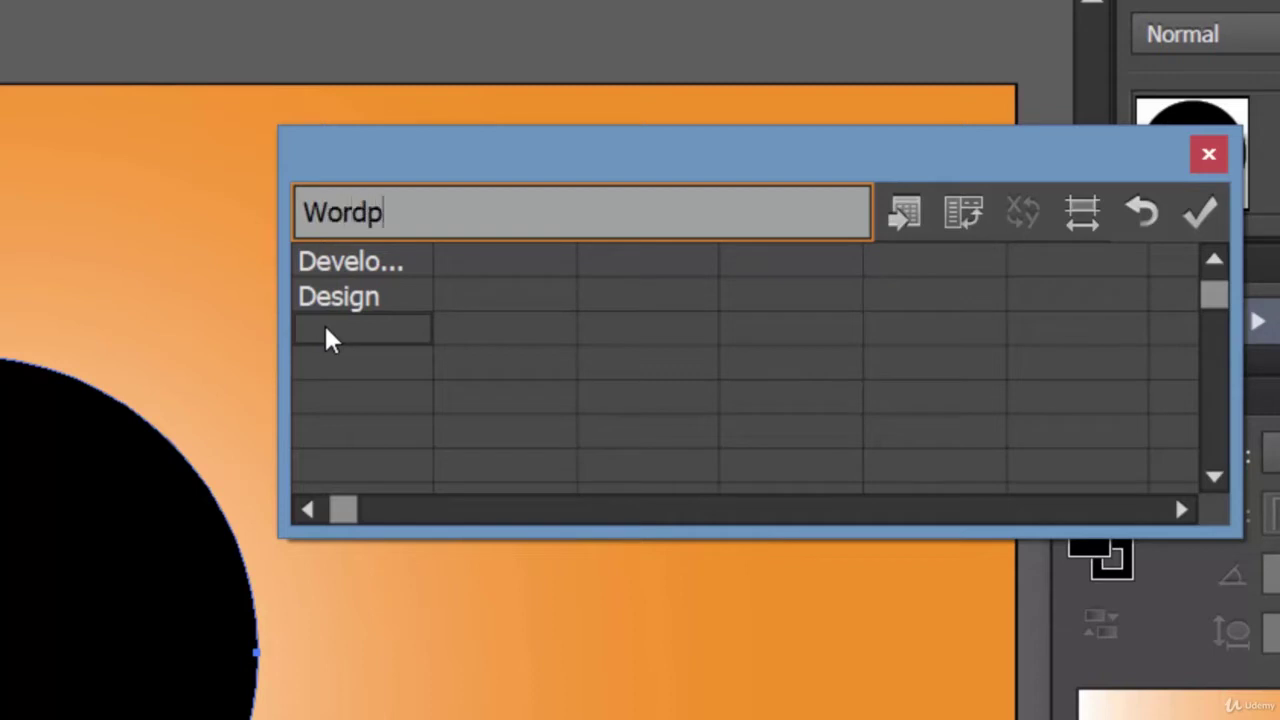
type("ress")
key("Return")
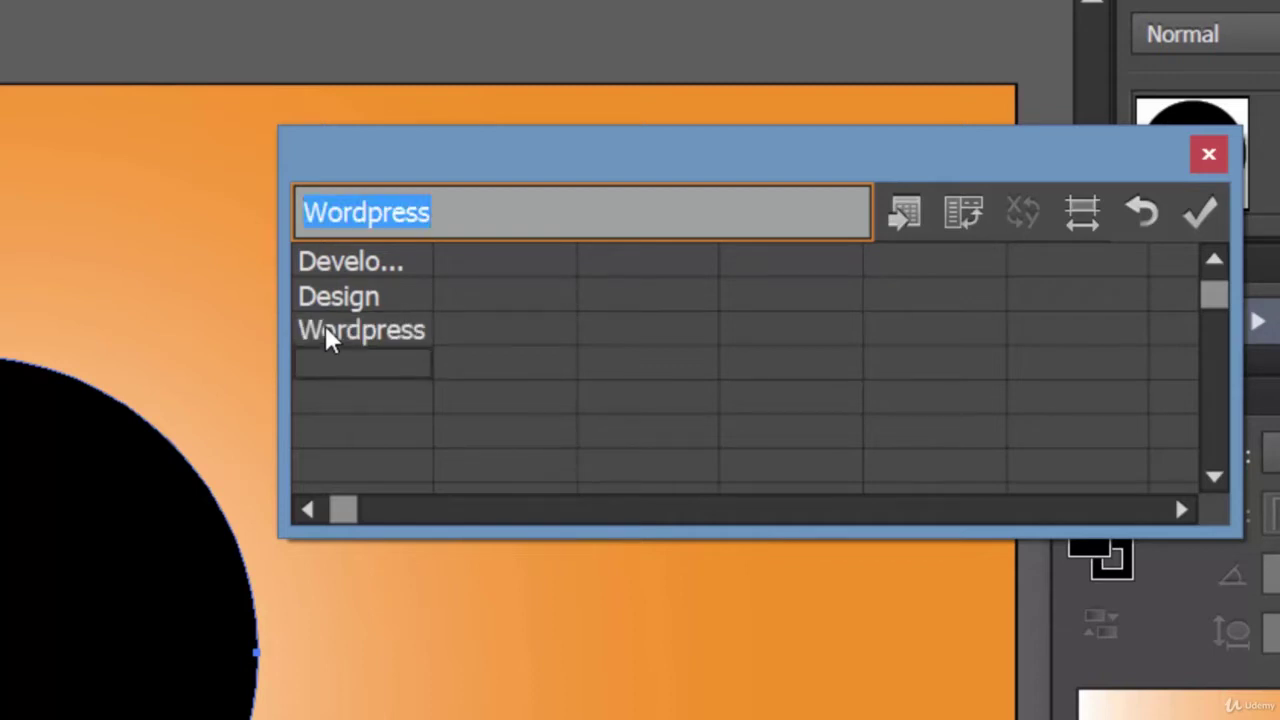
type("Psd t")
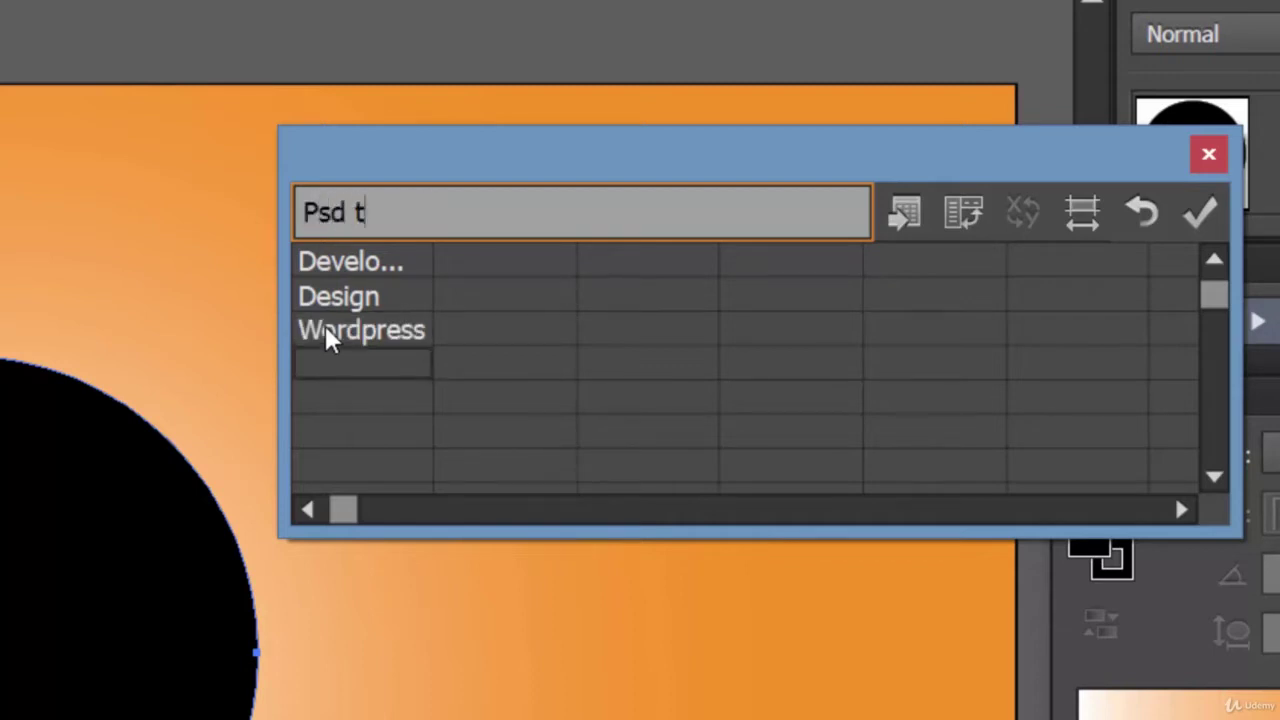
type("o HTML")
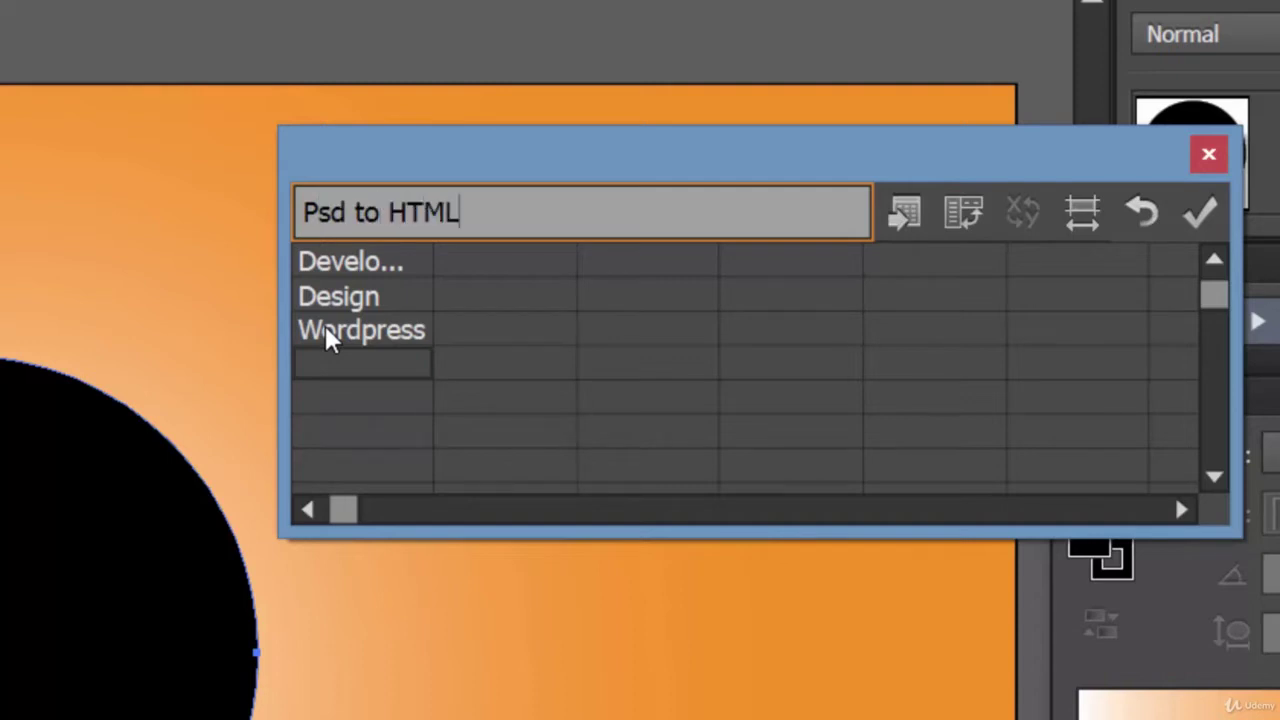
key("Return")
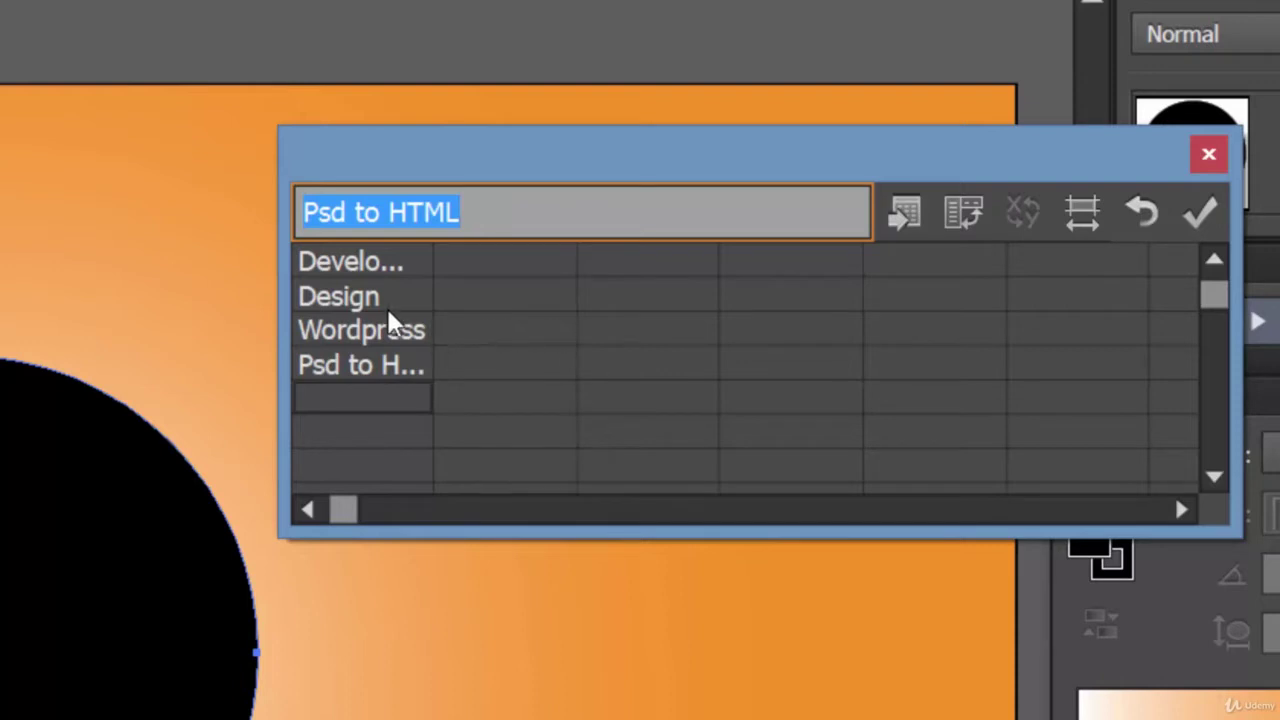
Try to apply the labels to the graph, and clear the duplicate Psd to HTML entry from the fifth row.
left_click(1206, 218)
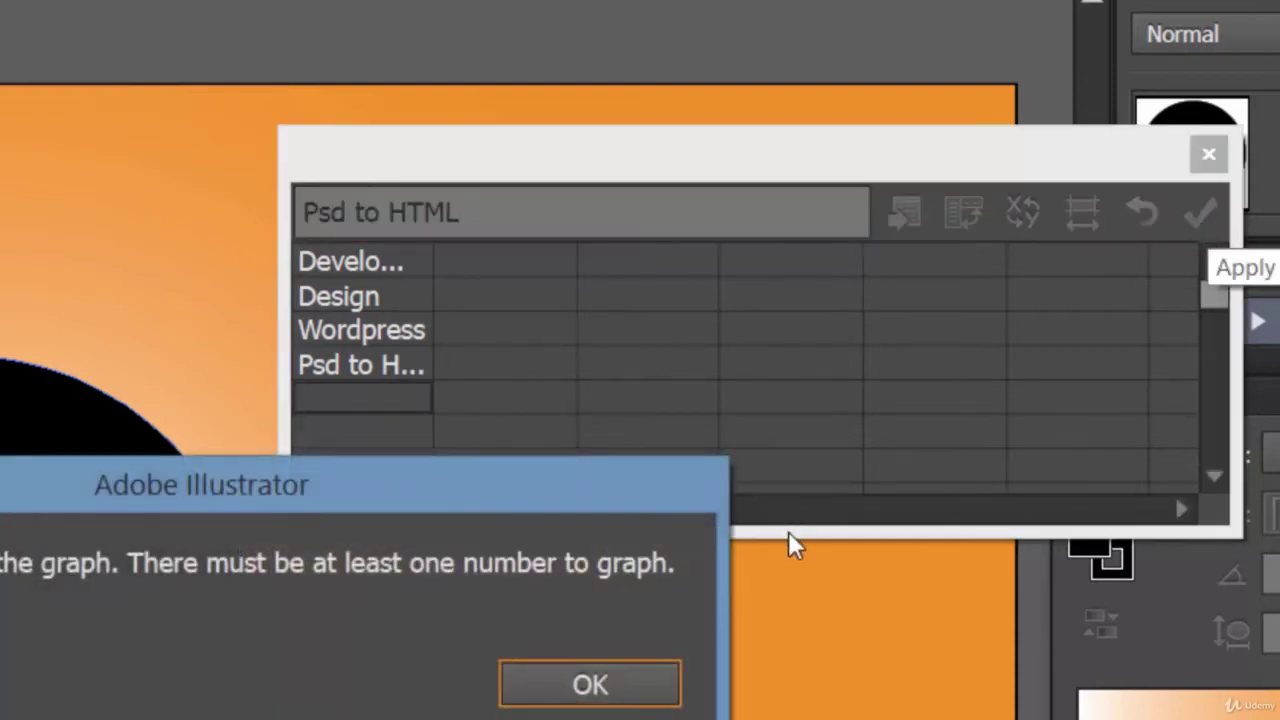
left_click(614, 692)
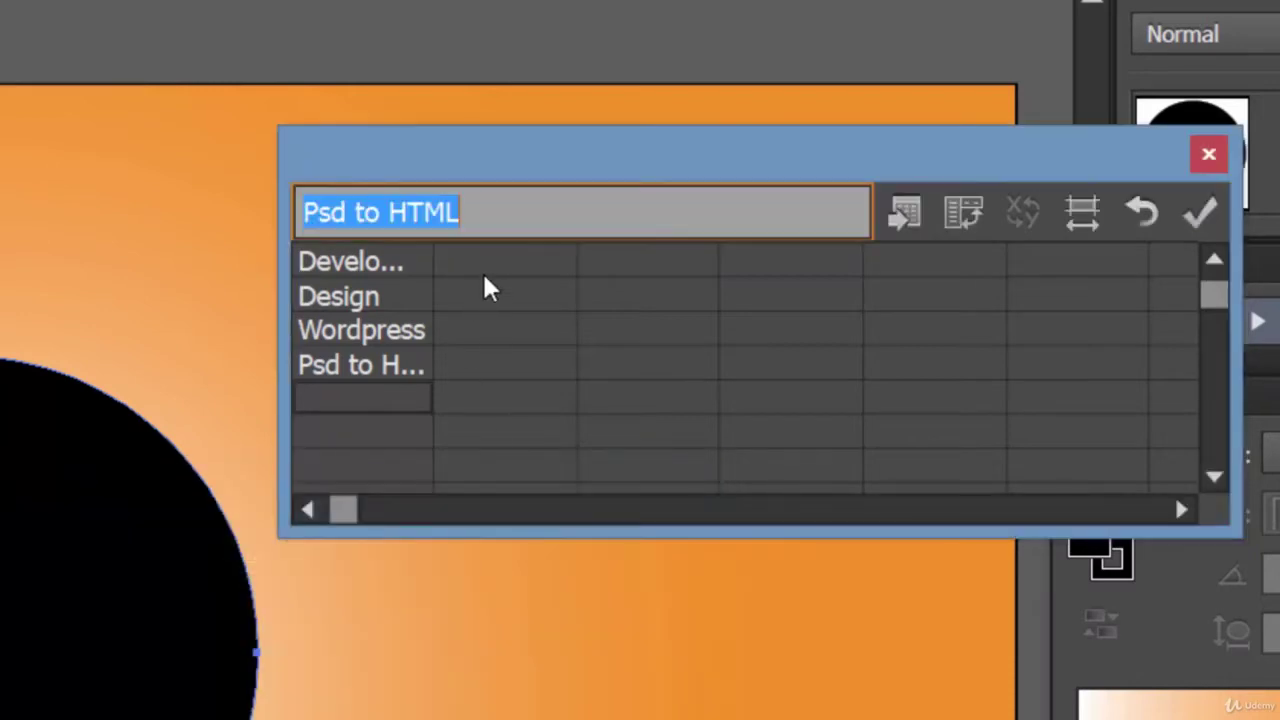
left_click(500, 270)
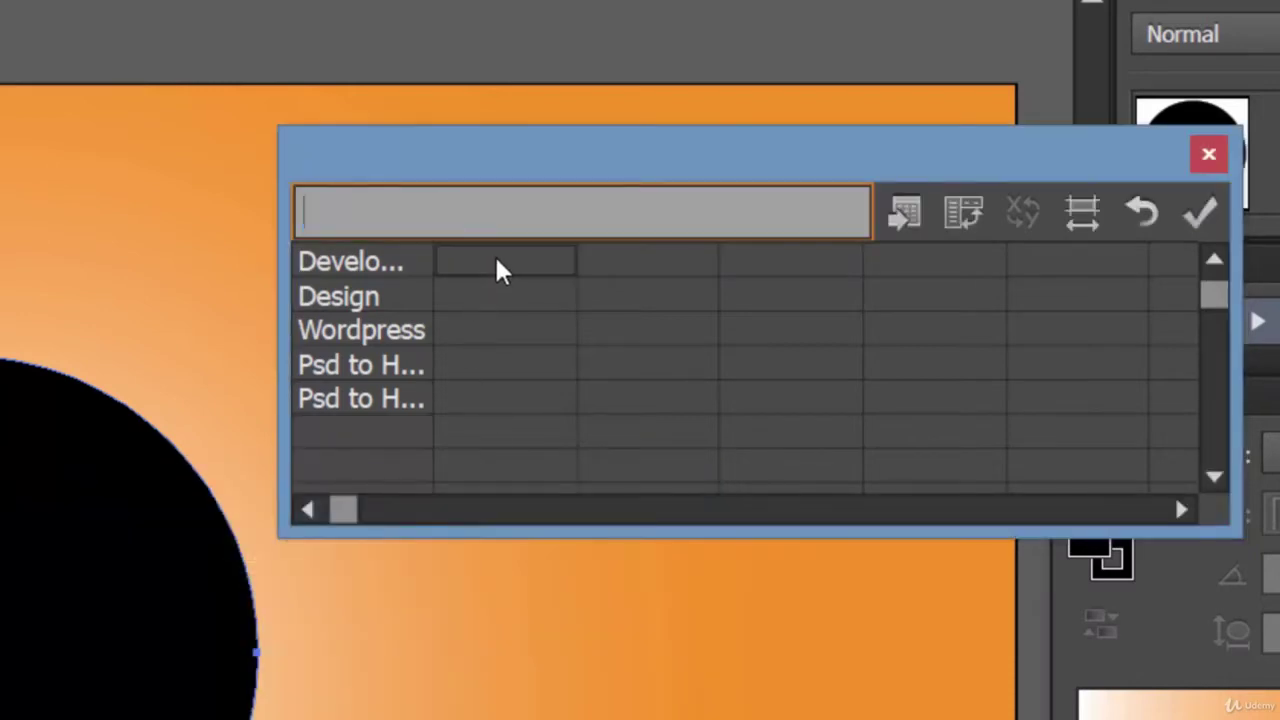
left_click(371, 406)
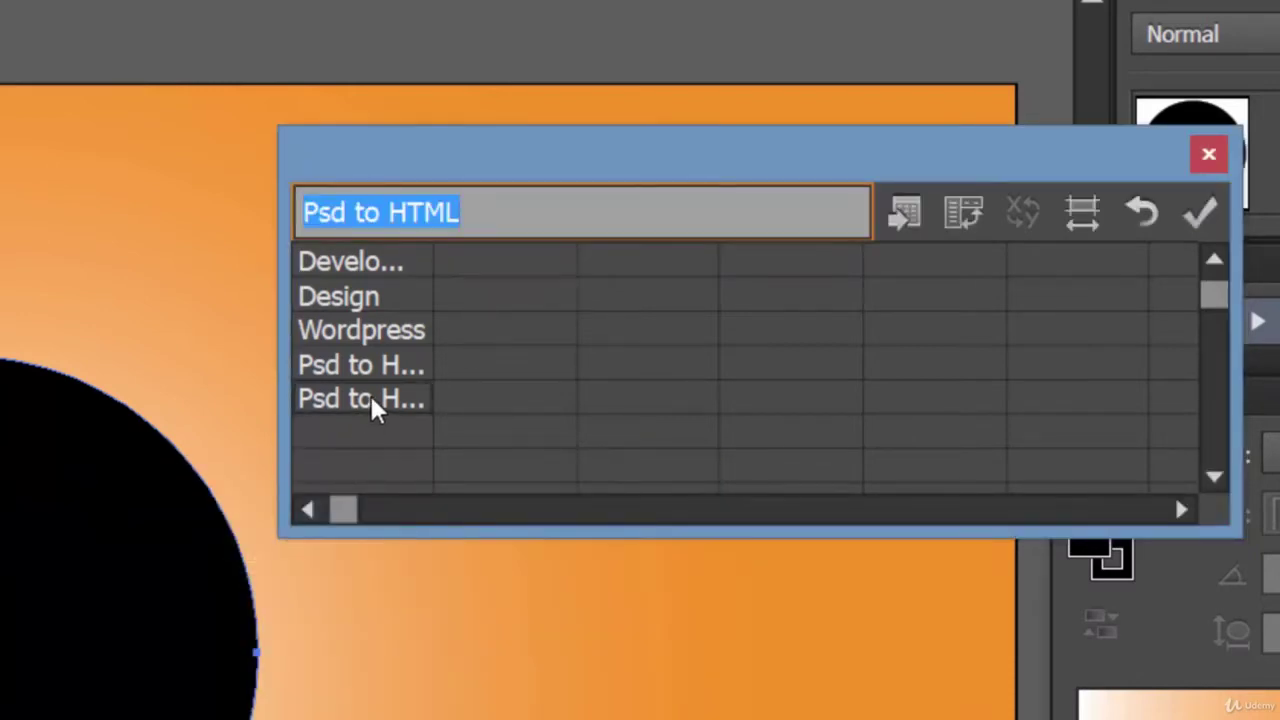
key("Delete")
Enter 80, 90, 80 and 70 in the second column for Development, Design, Wordpress and Psd to HTML, and apply the data.
left_click(490, 275)
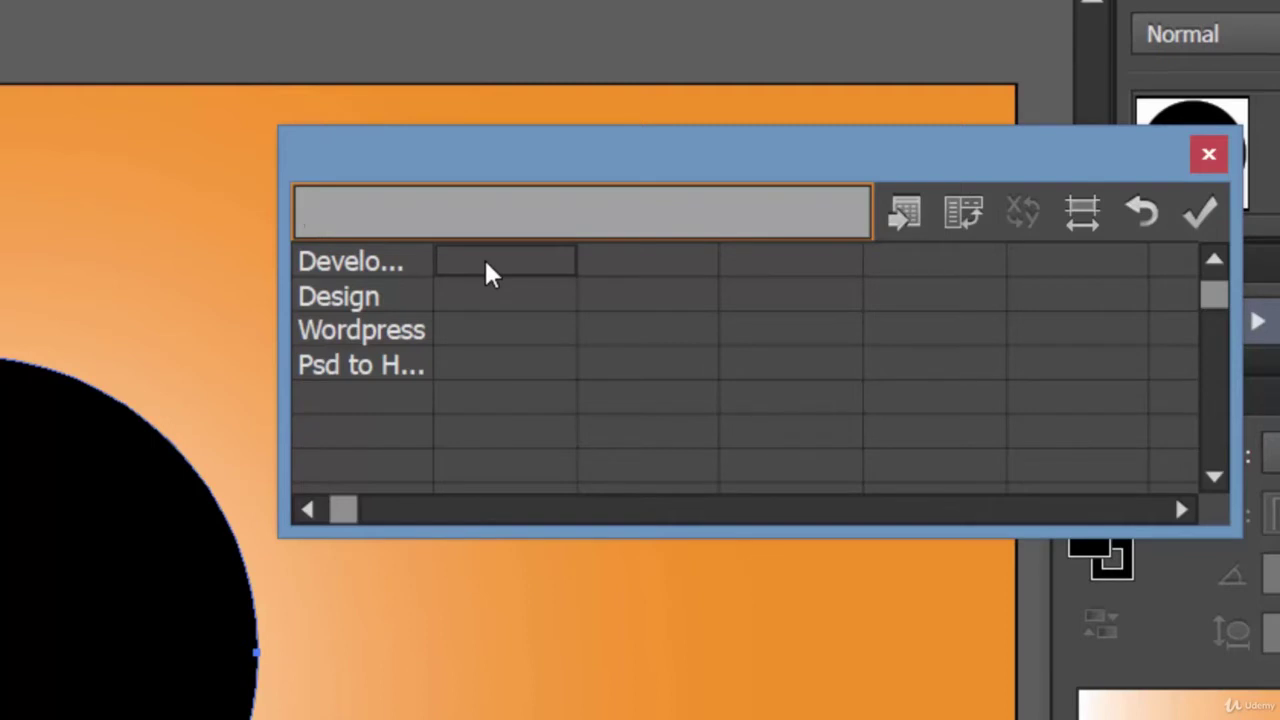
type("80")
key("Return")
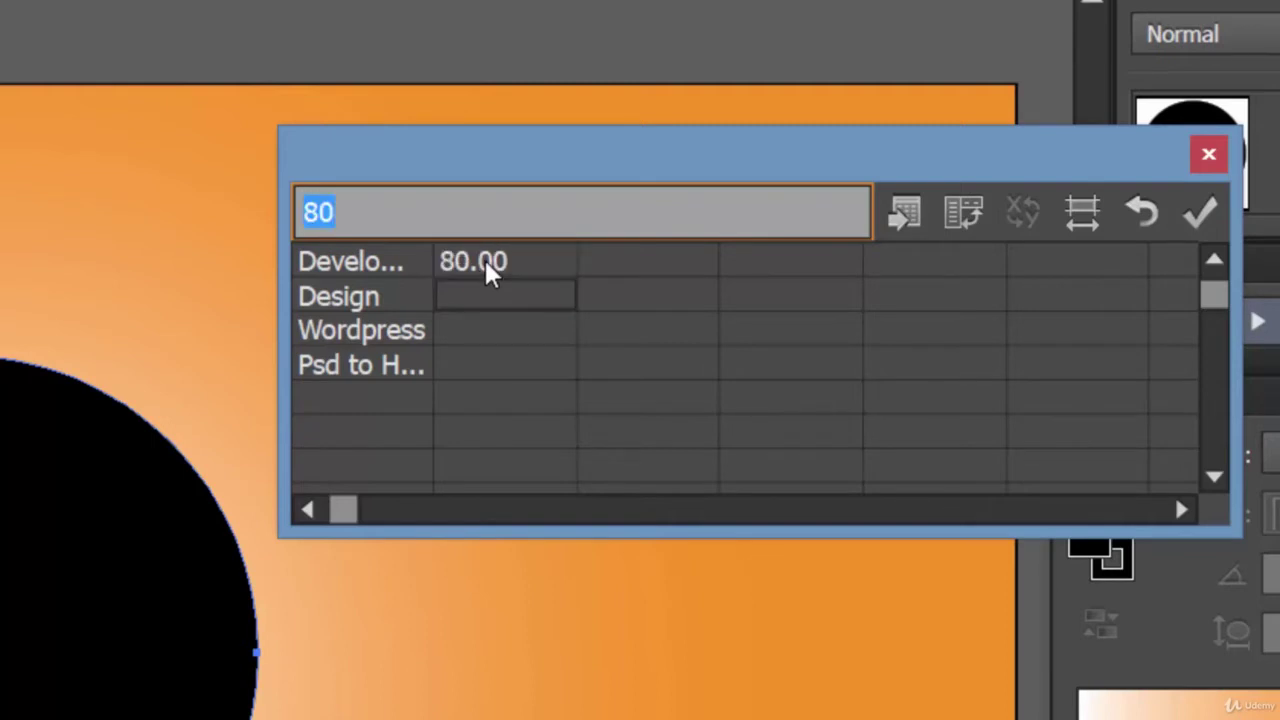
type("90")
key("Return")
type("80")
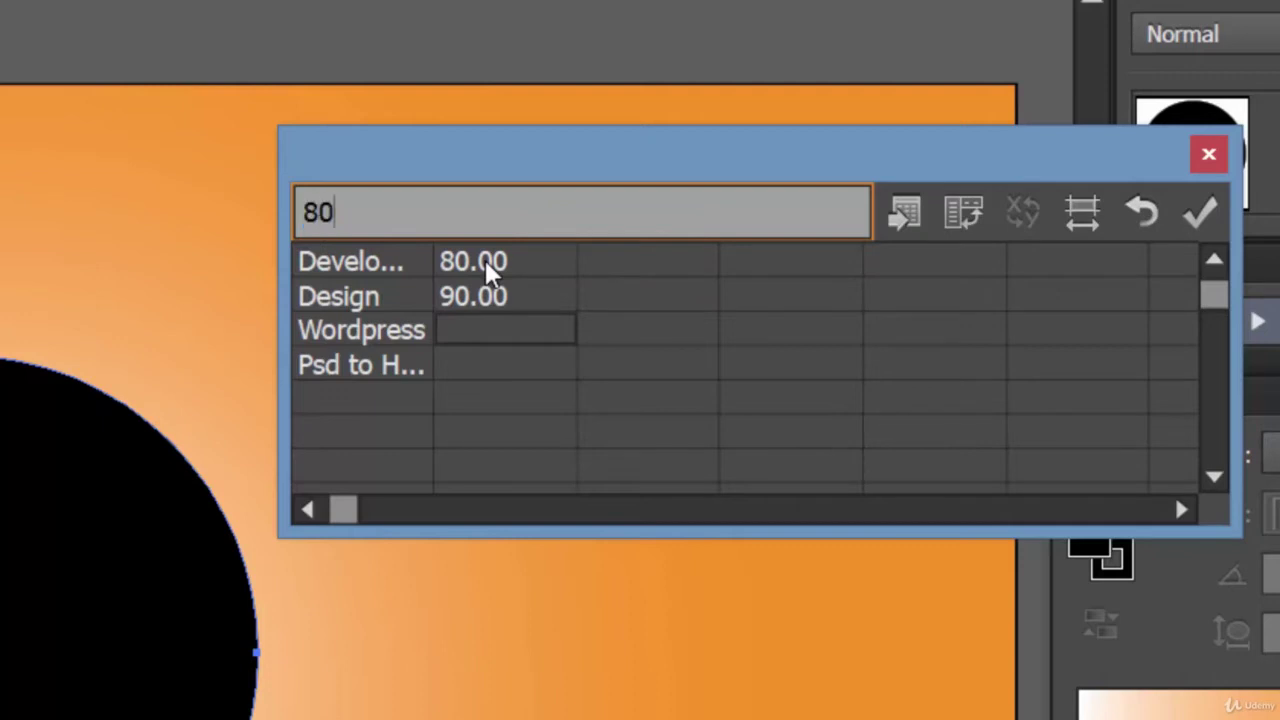
key("Return")
type("70")
key("Return")
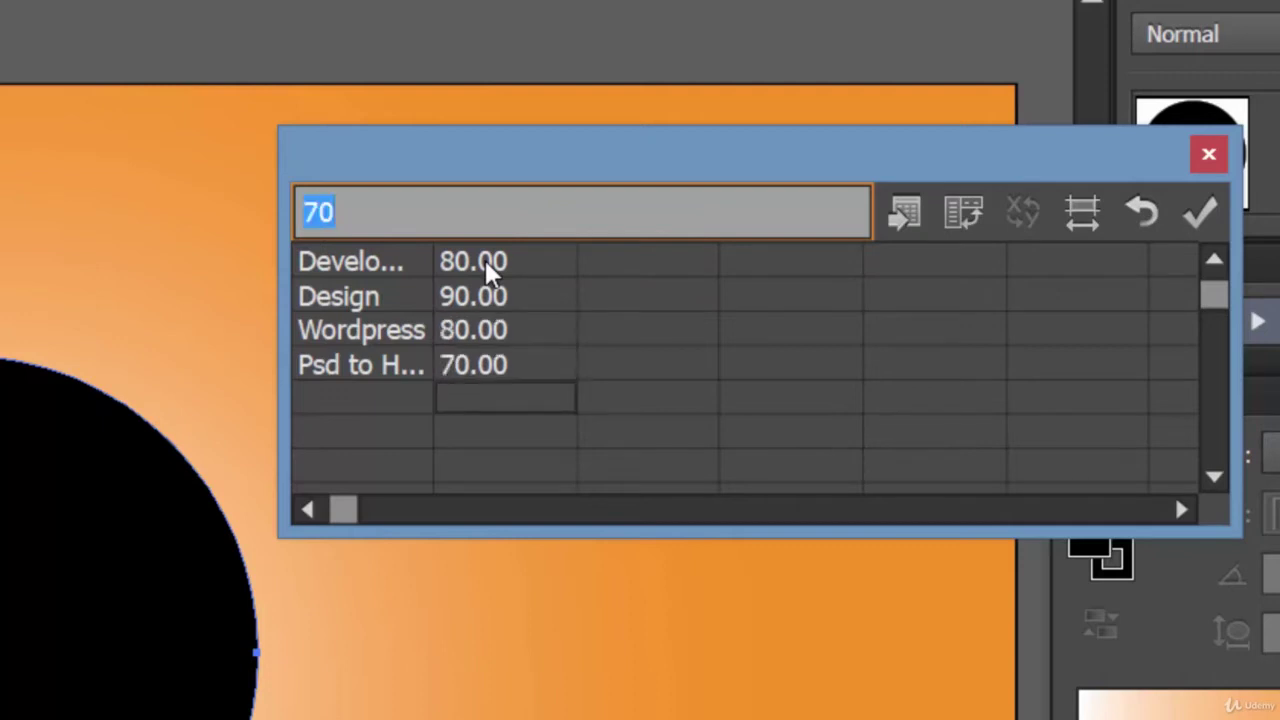
left_click(1217, 218)
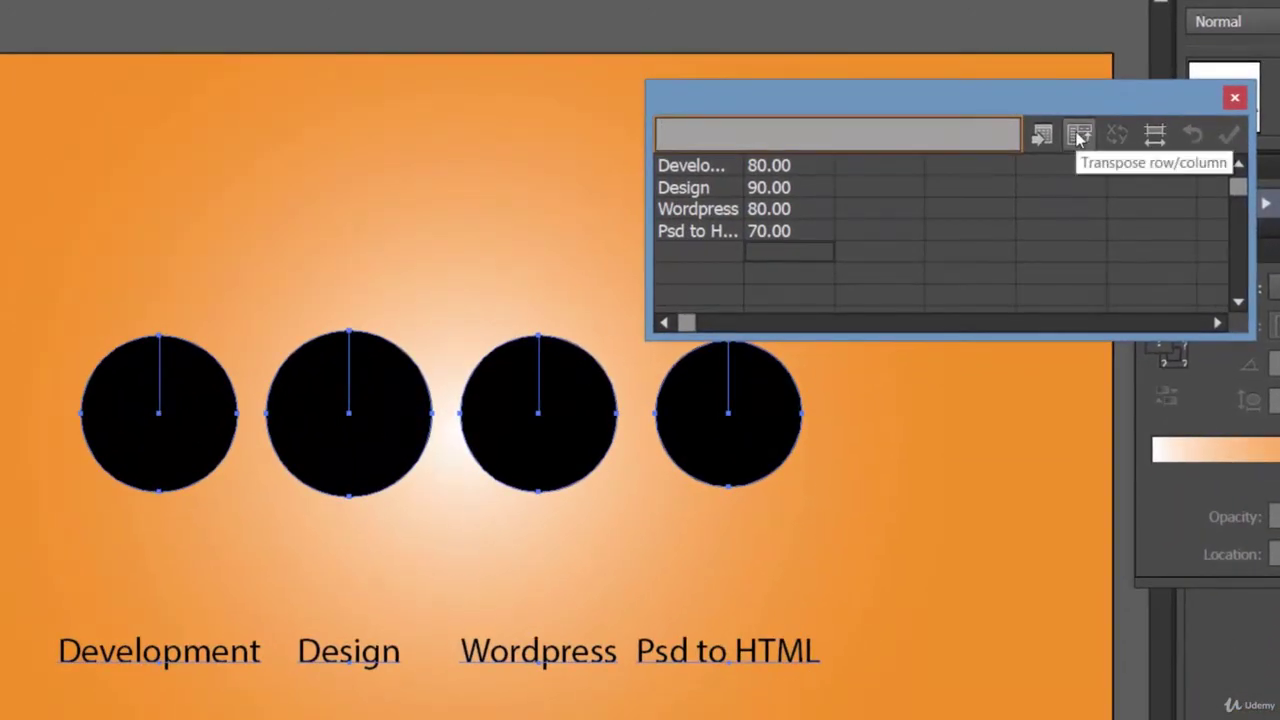
Transpose the rows and columns of the graph data and apply it as a single four-slice pie.
left_click(1078, 137)
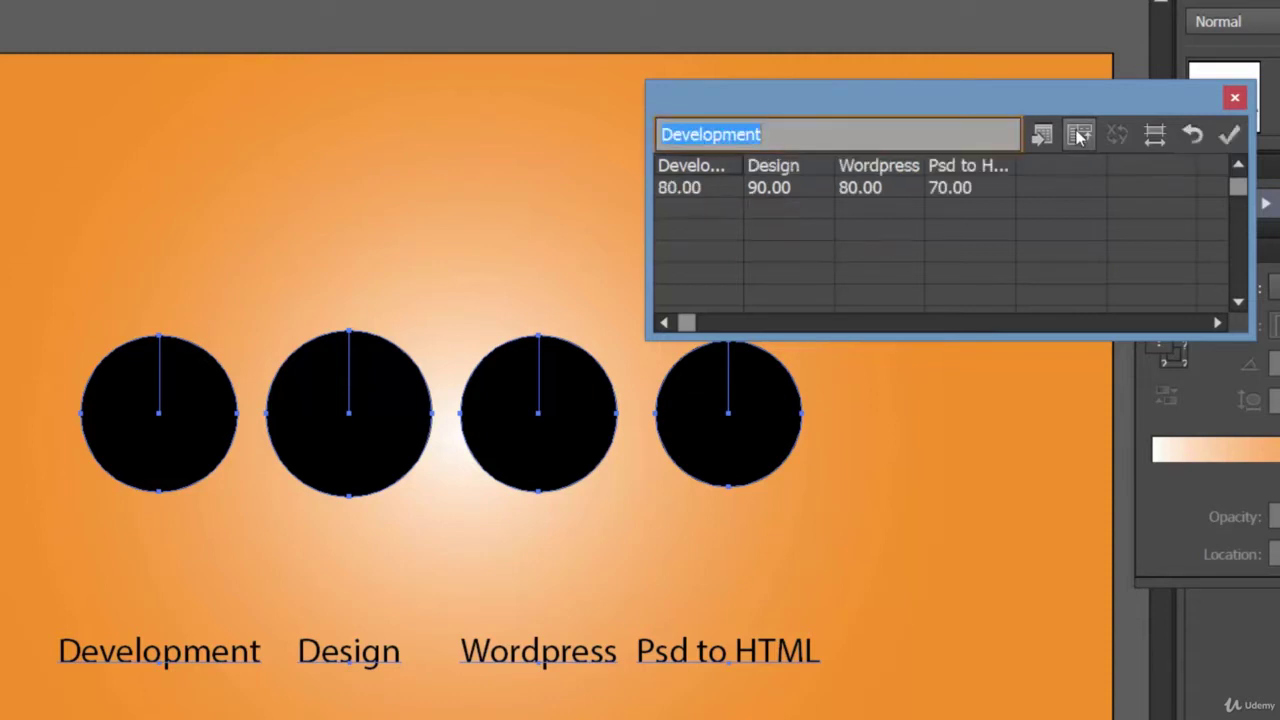
left_click(1231, 139)
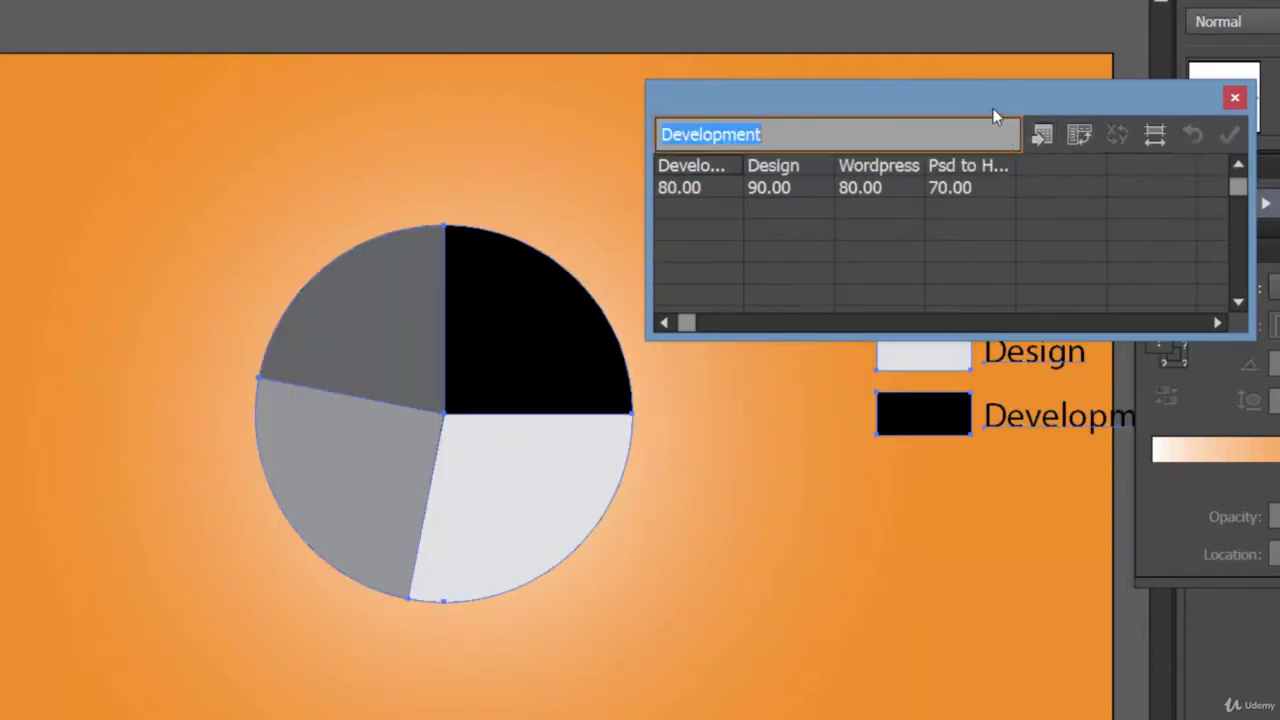
Clear the data window off the graph and move the pie and its legend left so both fit inside the background.
left_click_drag(997, 106, 1279, 416)
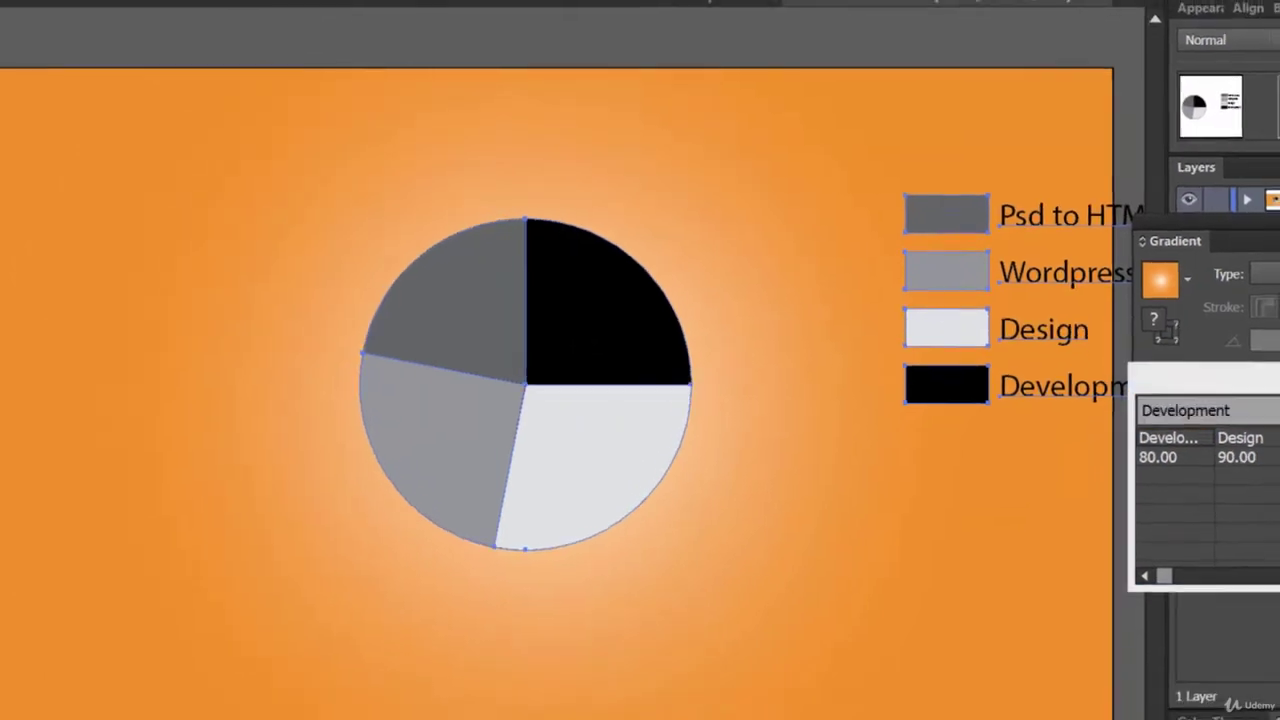
left_click_drag(665, 285, 468, 250)
left_click_drag(1190, 350, 943, 350)
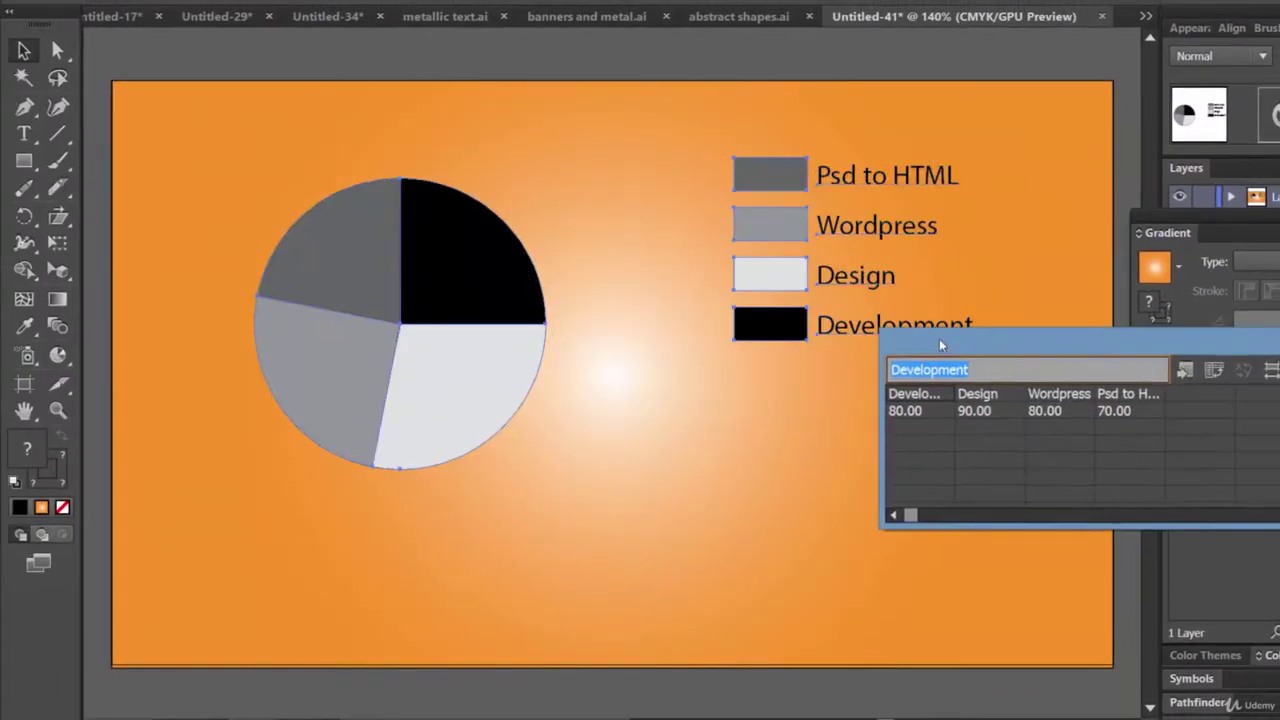
Change the fourth label in the graph data to PSD to HTML with PSD in capitals.
left_click(1112, 406)
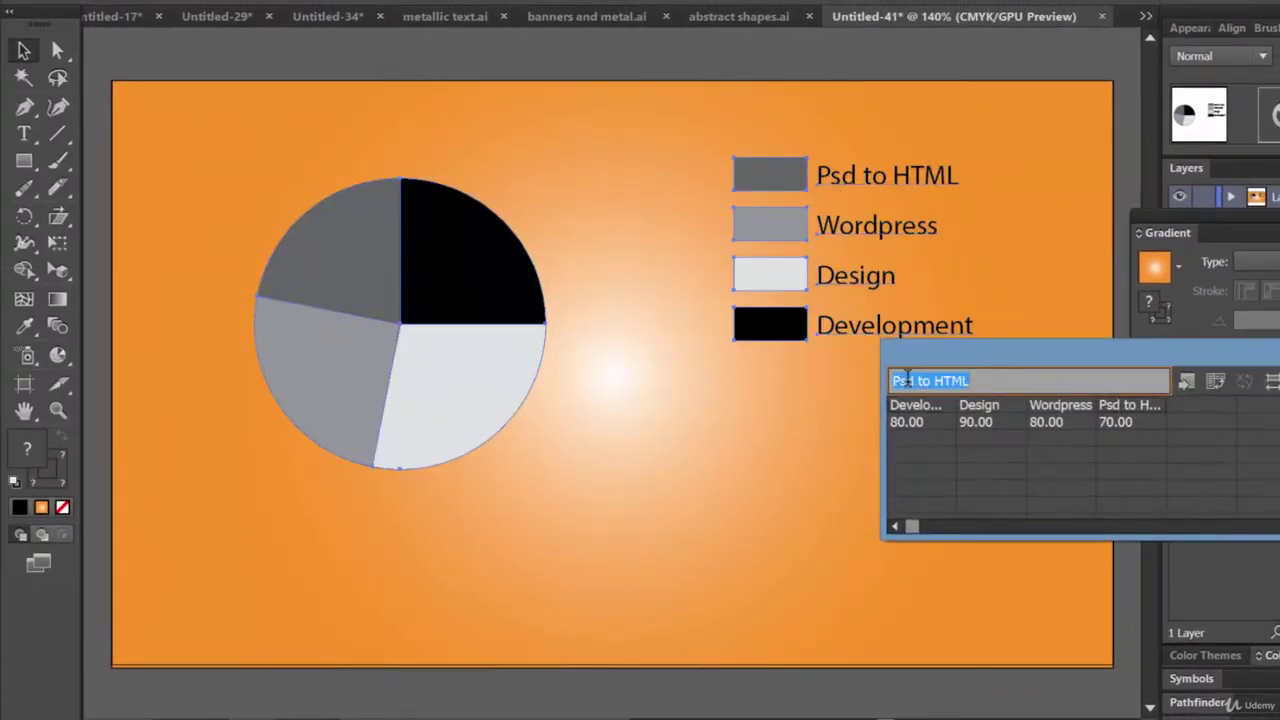
left_click(906, 384)
key("BackSpace")
type("PS")
key("Tab")
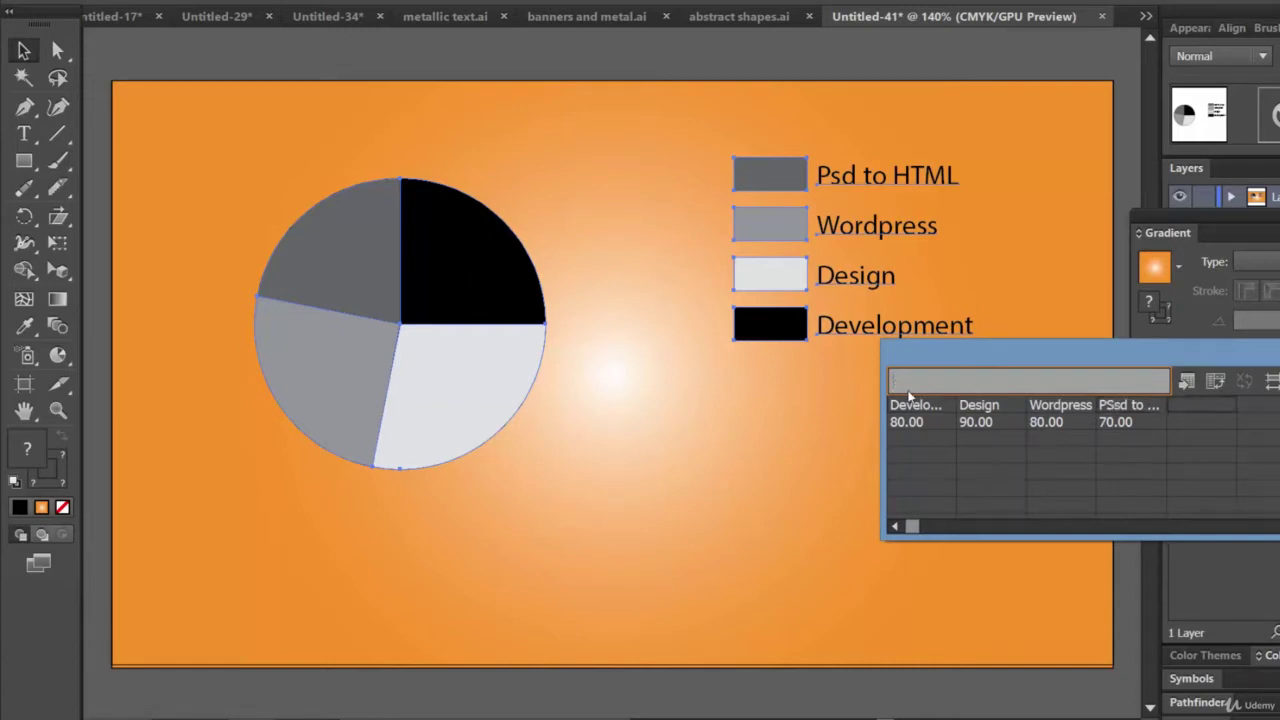
left_click(1132, 405)
key("BackSpace")
type("PSD to HTML")
key("Return")
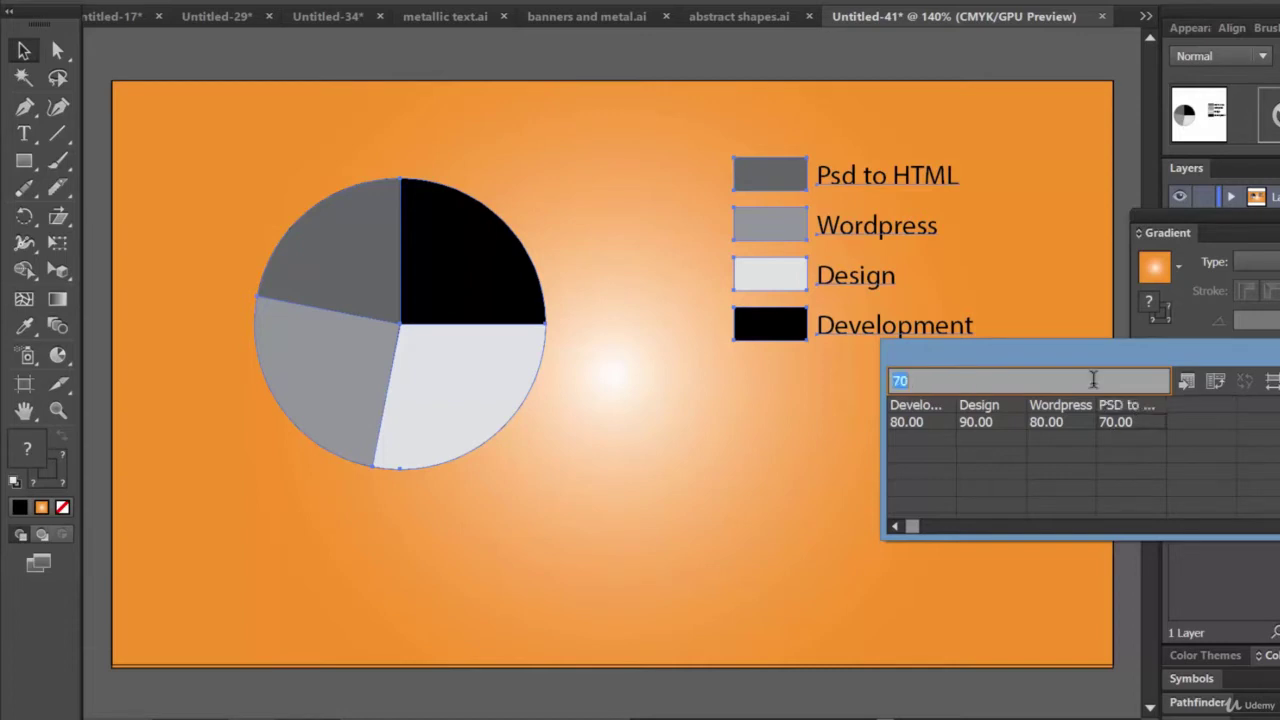
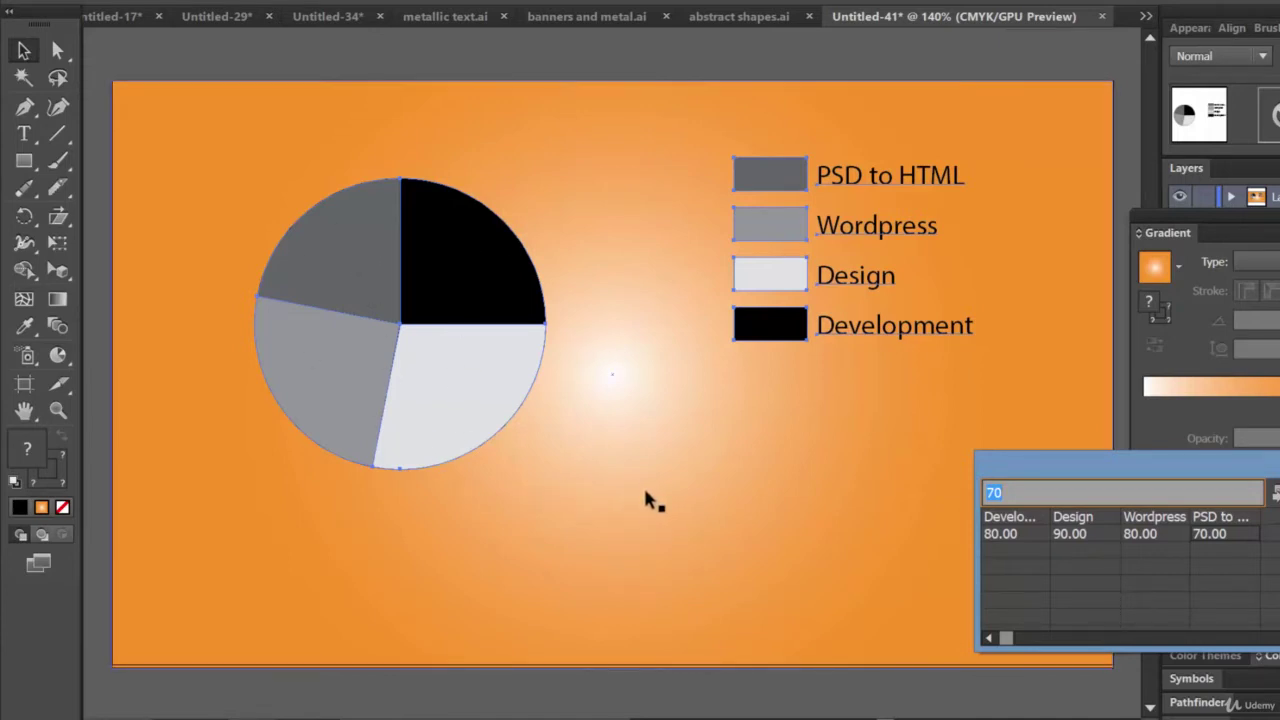
Fill only the Development slice and its matching legend box with light blue, R=41 G=171 B=226, using the Direct Selection tool.
left_click(57, 55)
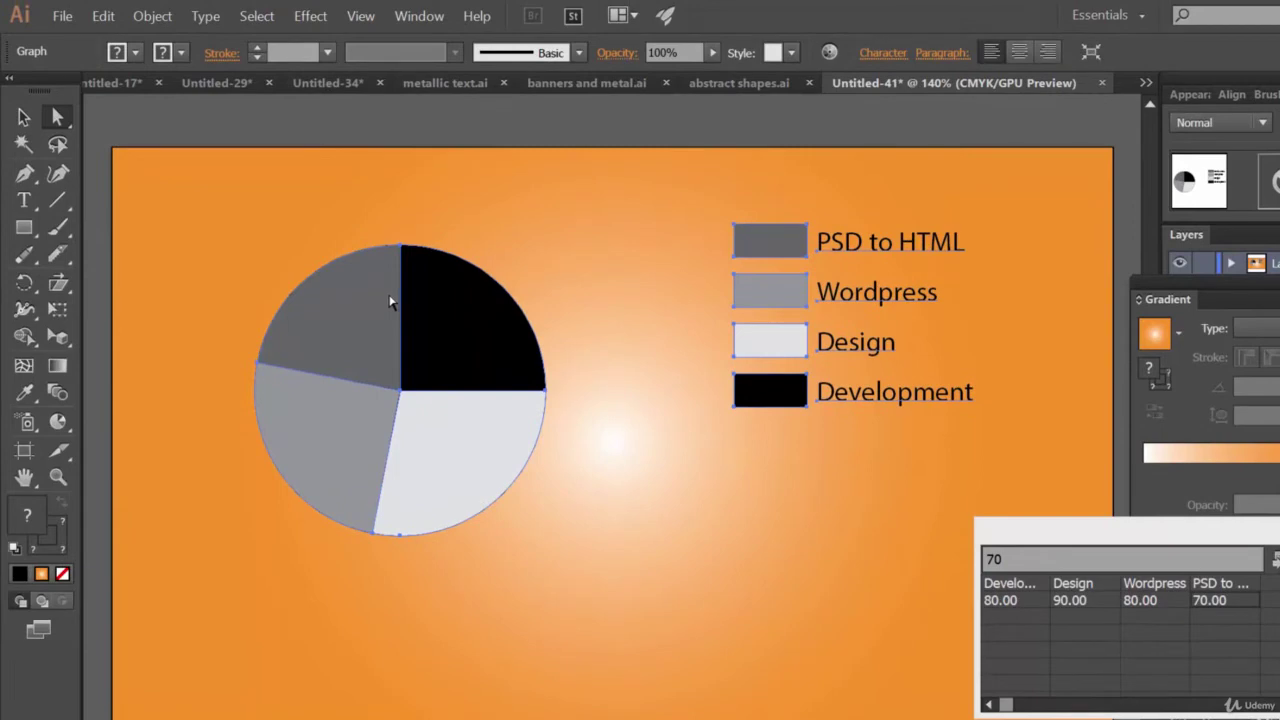
left_click(485, 137)
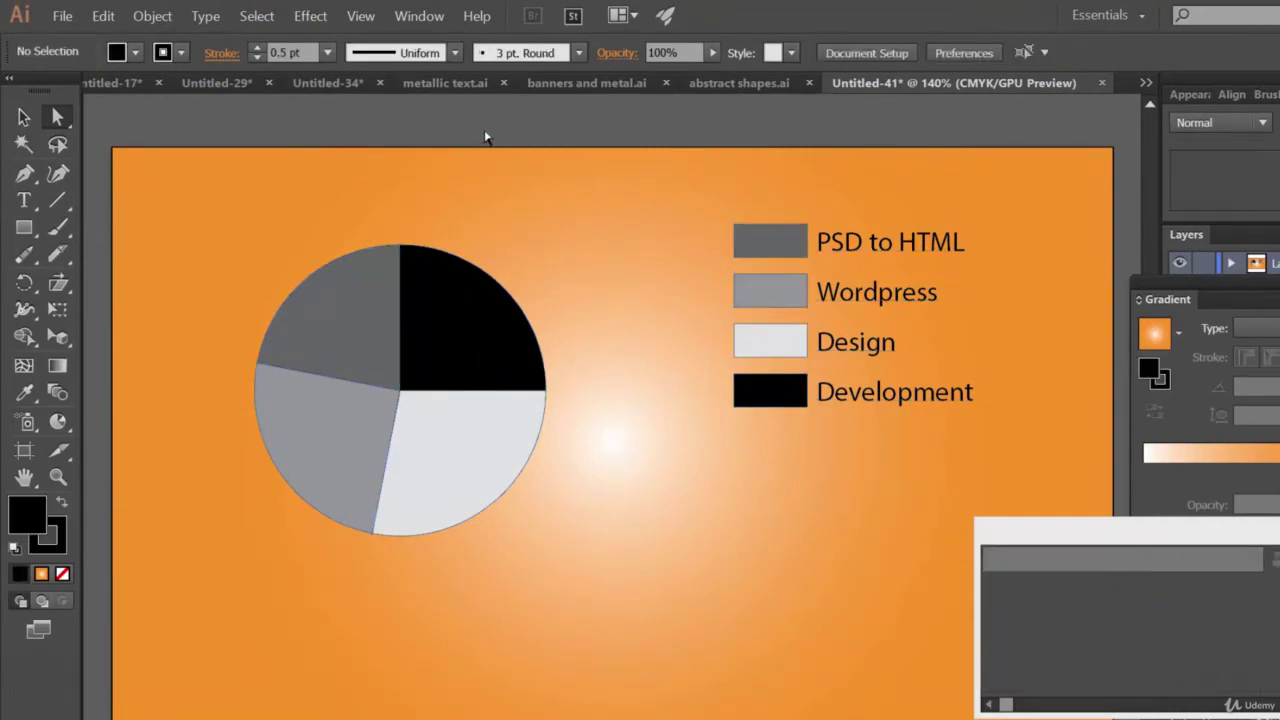
left_click(460, 330)
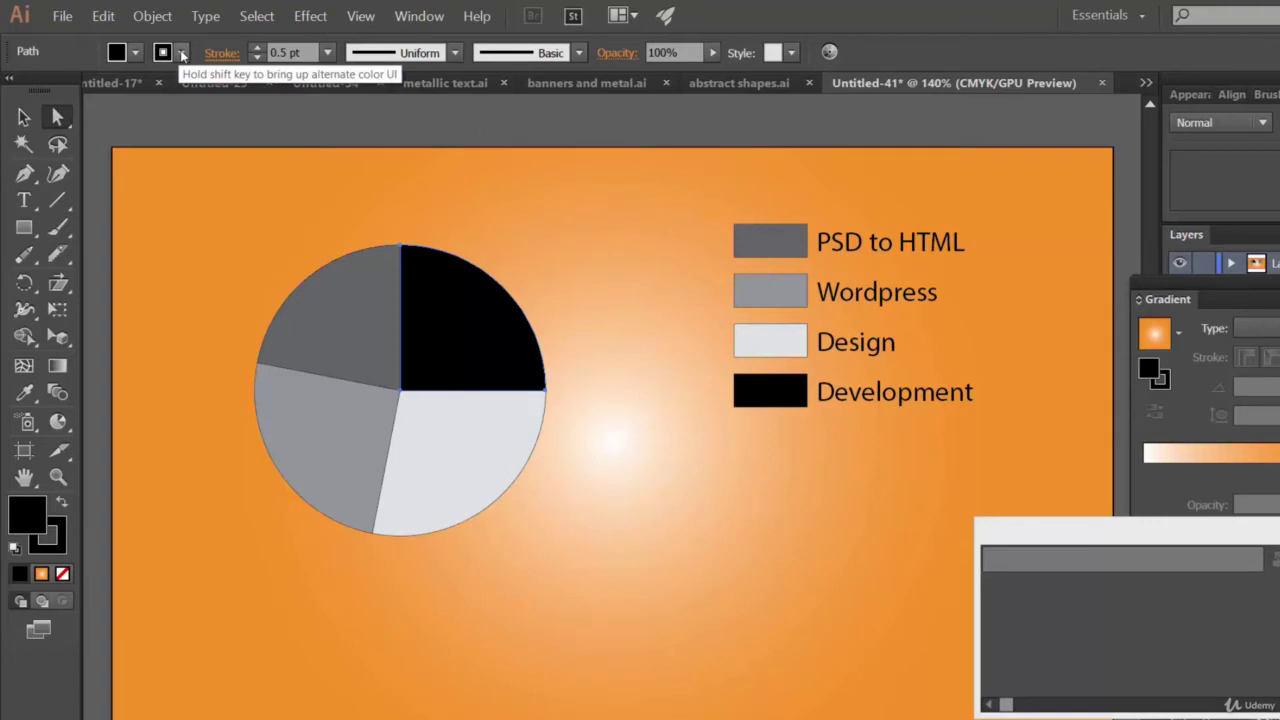
left_click(133, 53)
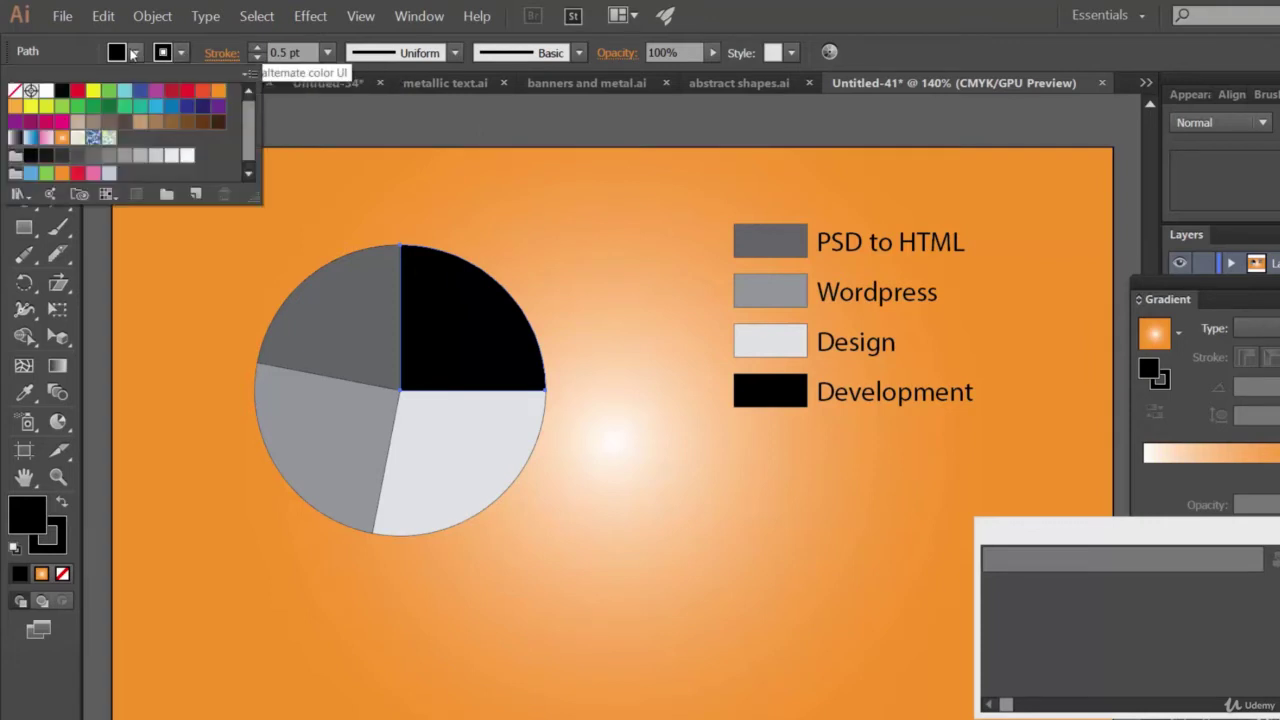
left_click(201, 93)
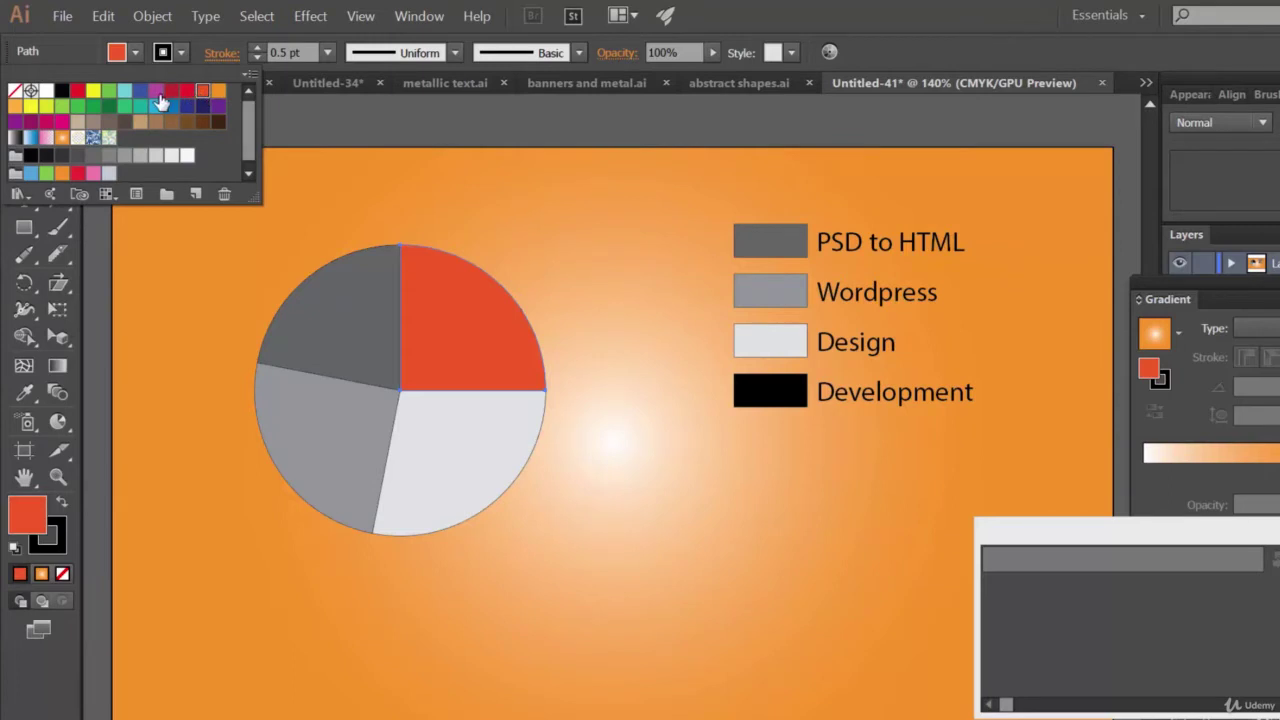
left_click(155, 108)
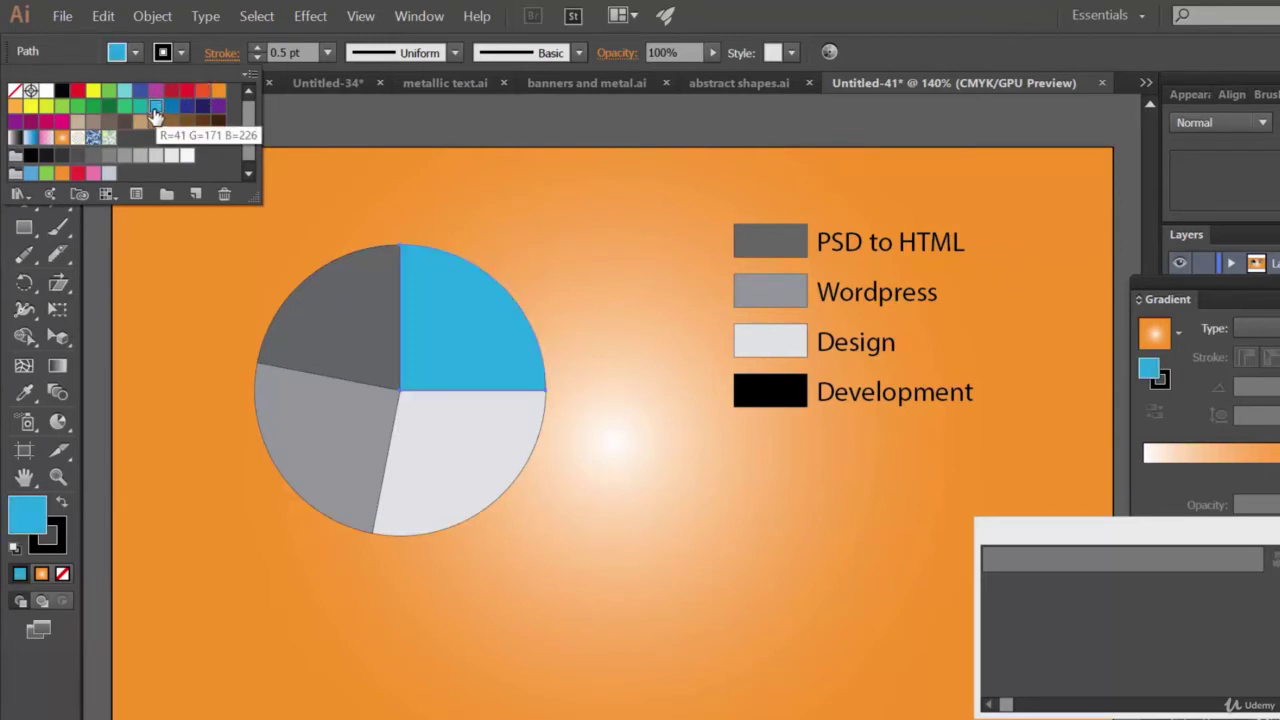
left_click(778, 403)
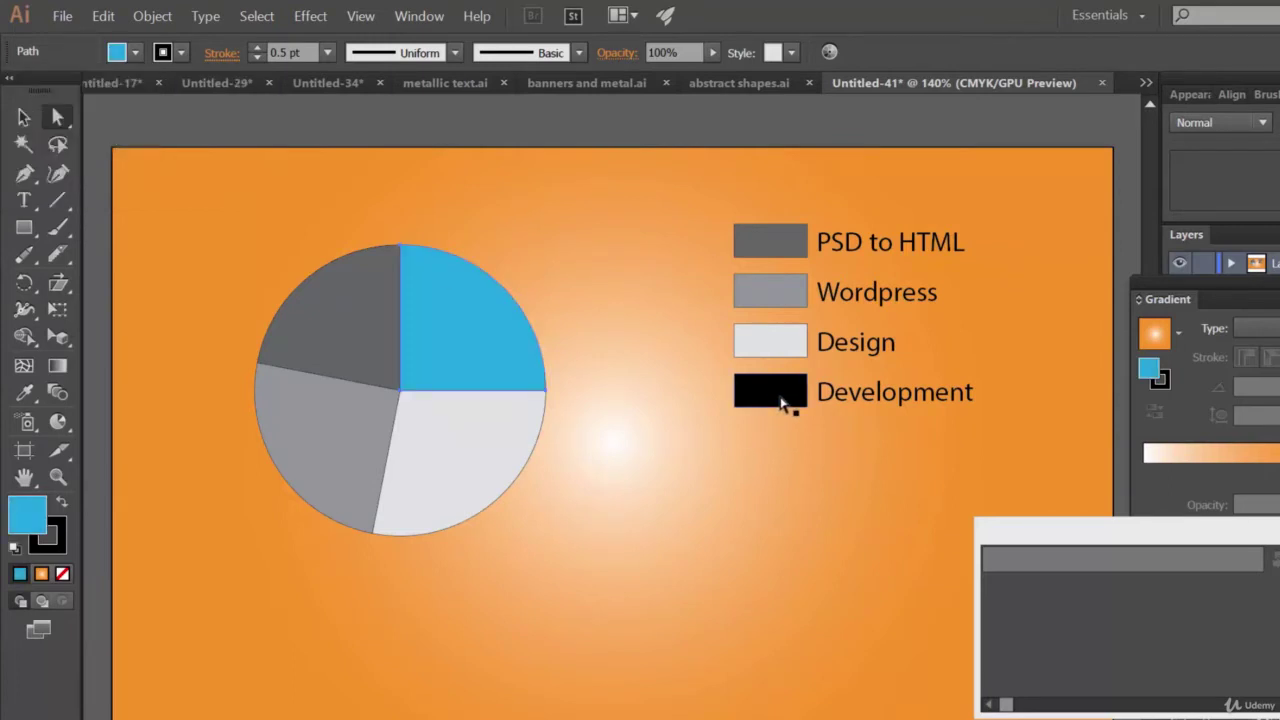
left_click(786, 401)
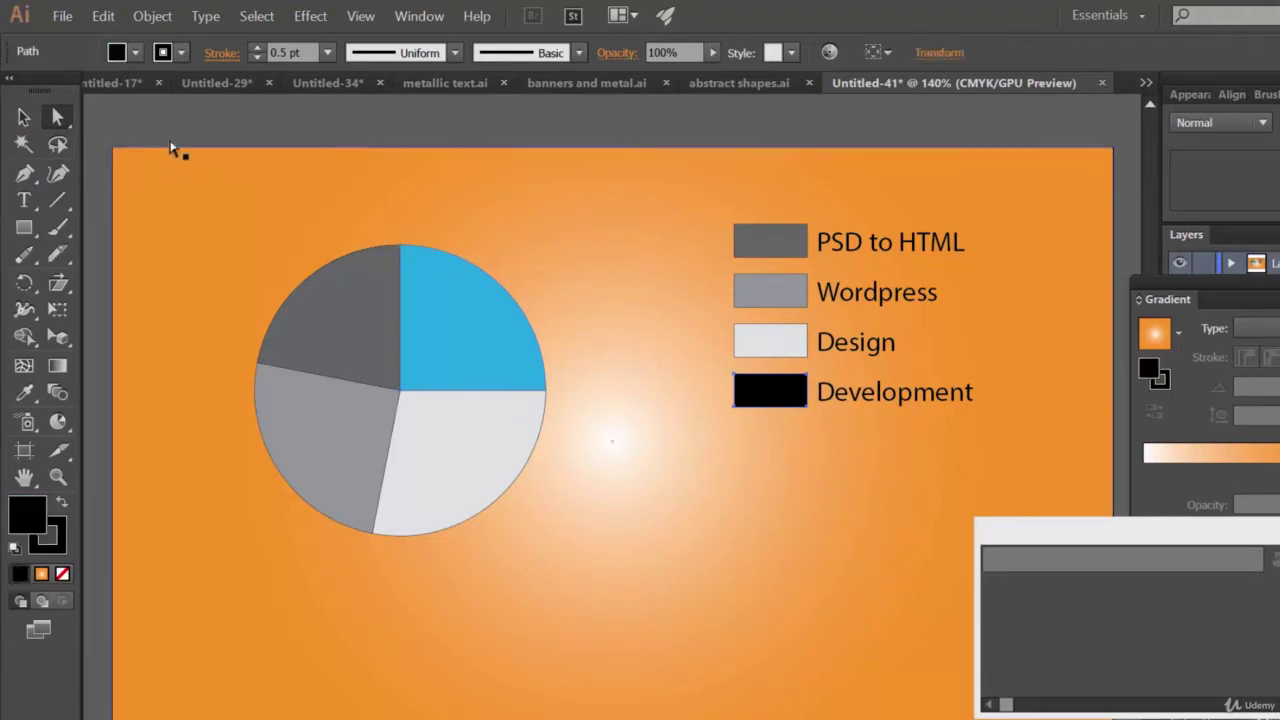
left_click(136, 53)
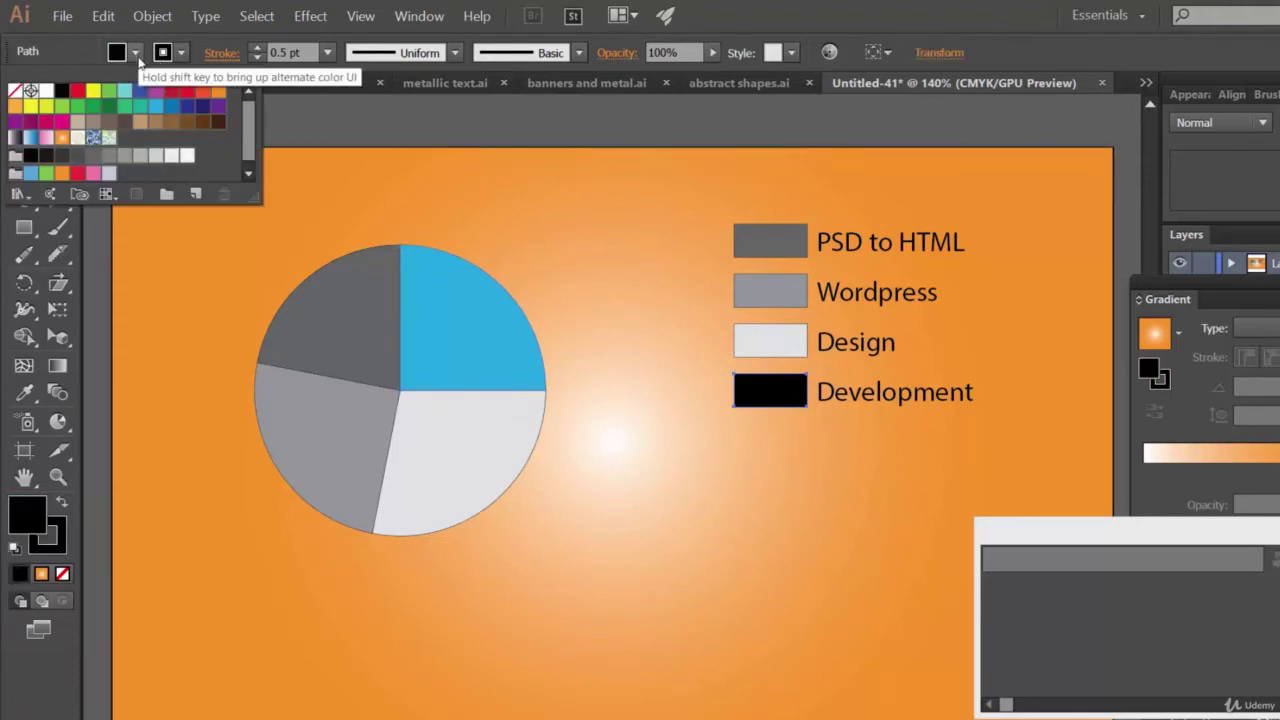
left_click(154, 108)
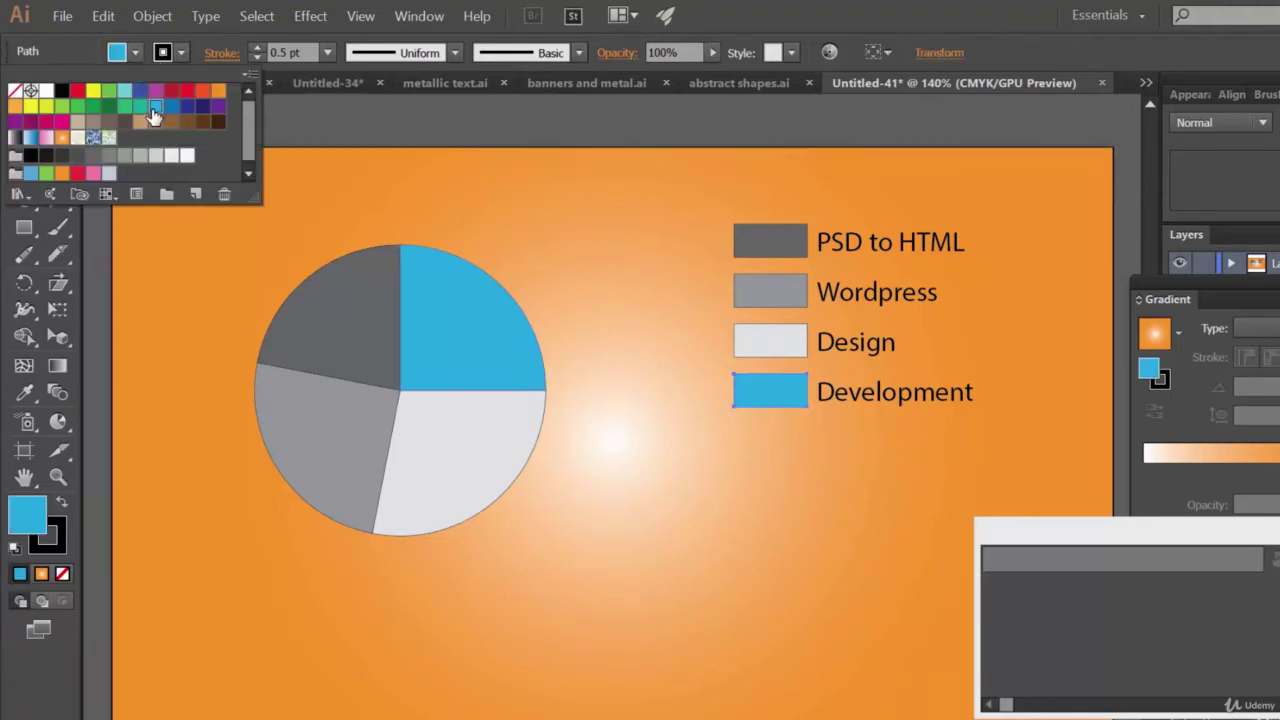
Fill the Design slice and its matching legend box with the same bright red swatch.
left_click(500, 449)
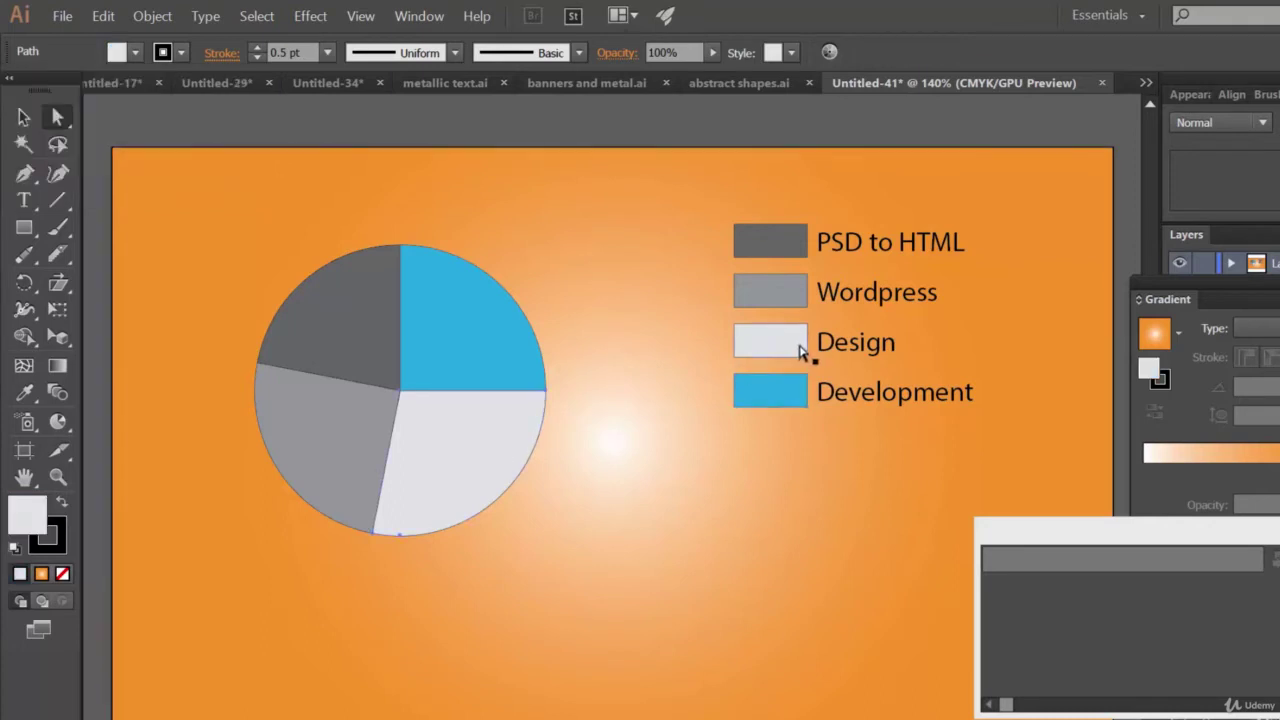
left_click(136, 53)
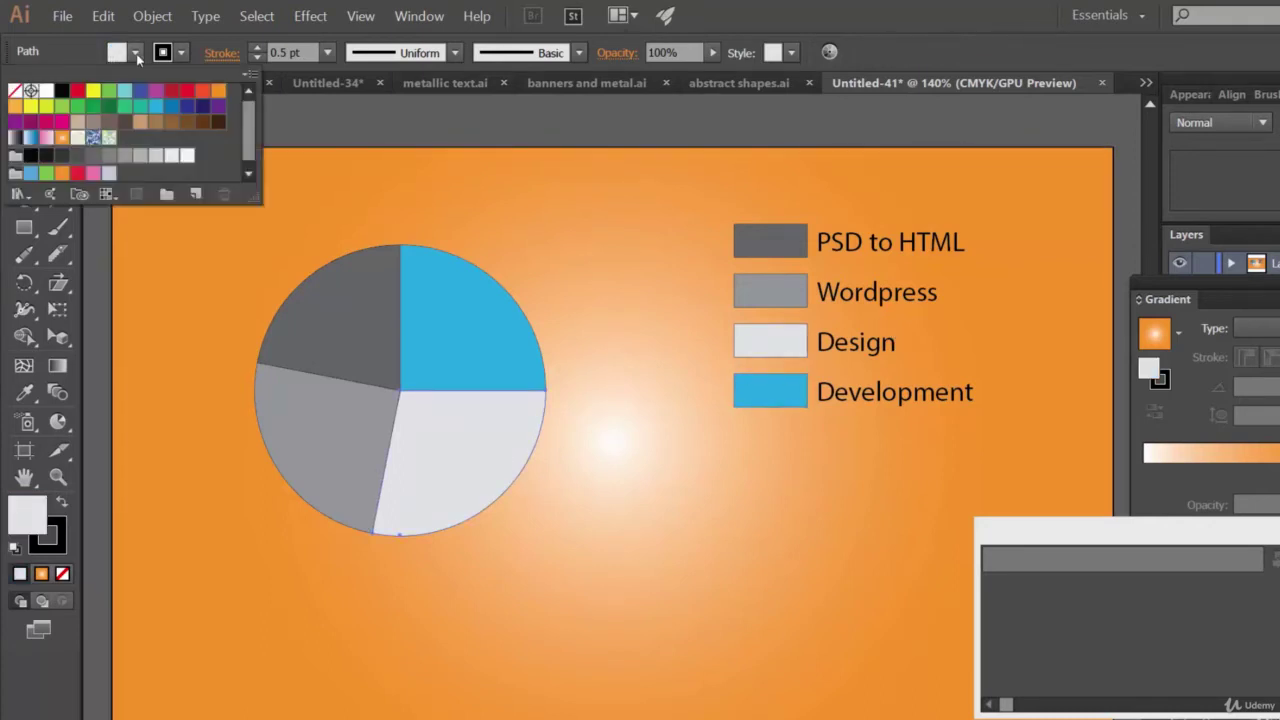
left_click(185, 93)
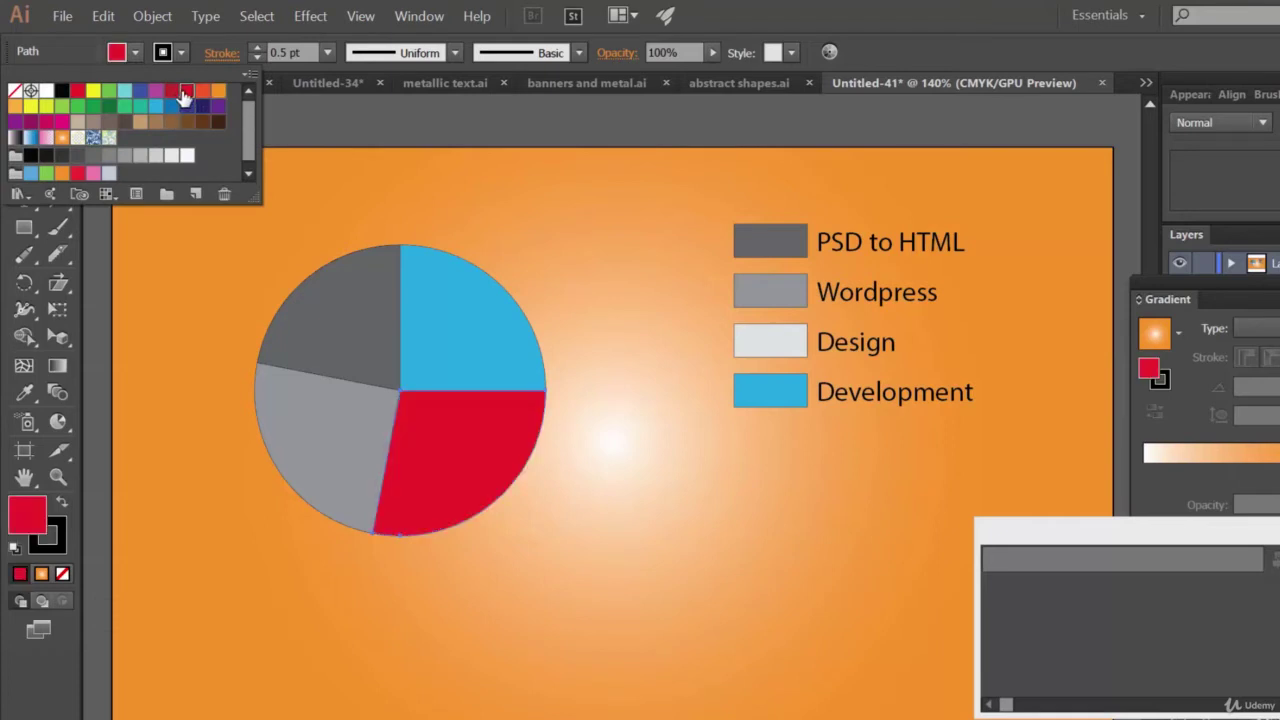
left_click(783, 349)
left_click(778, 342)
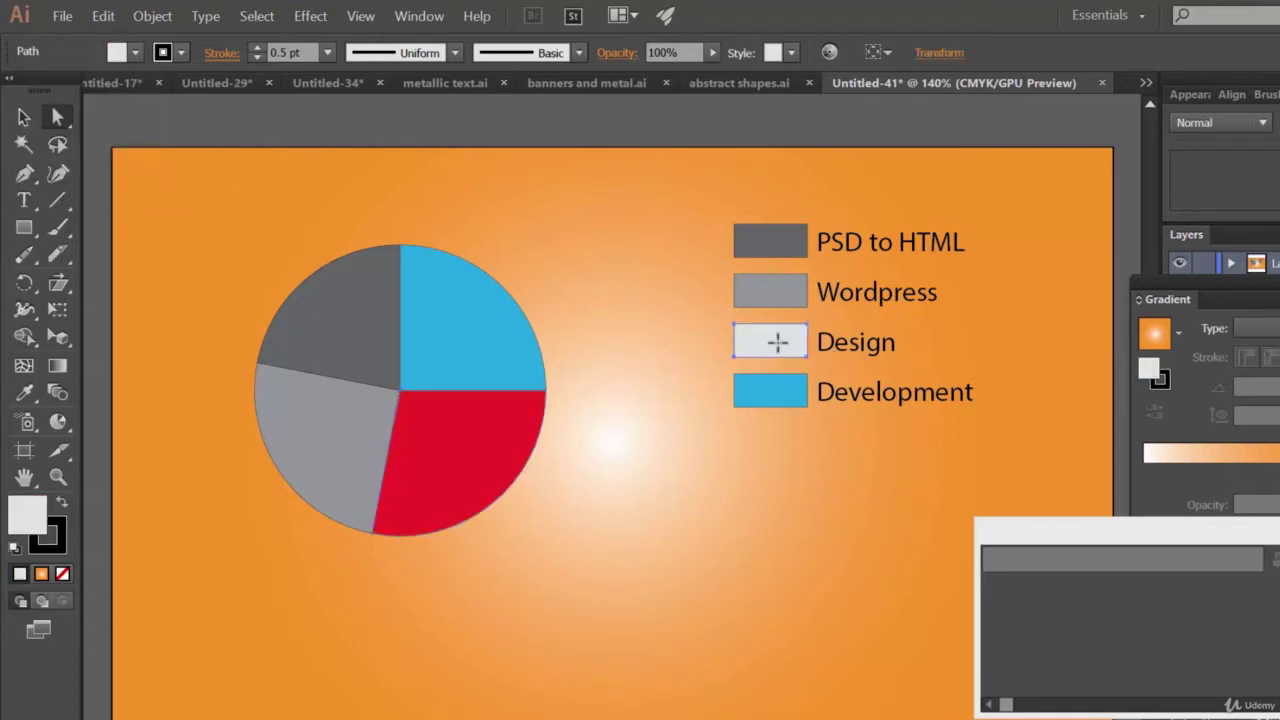
left_click(136, 53)
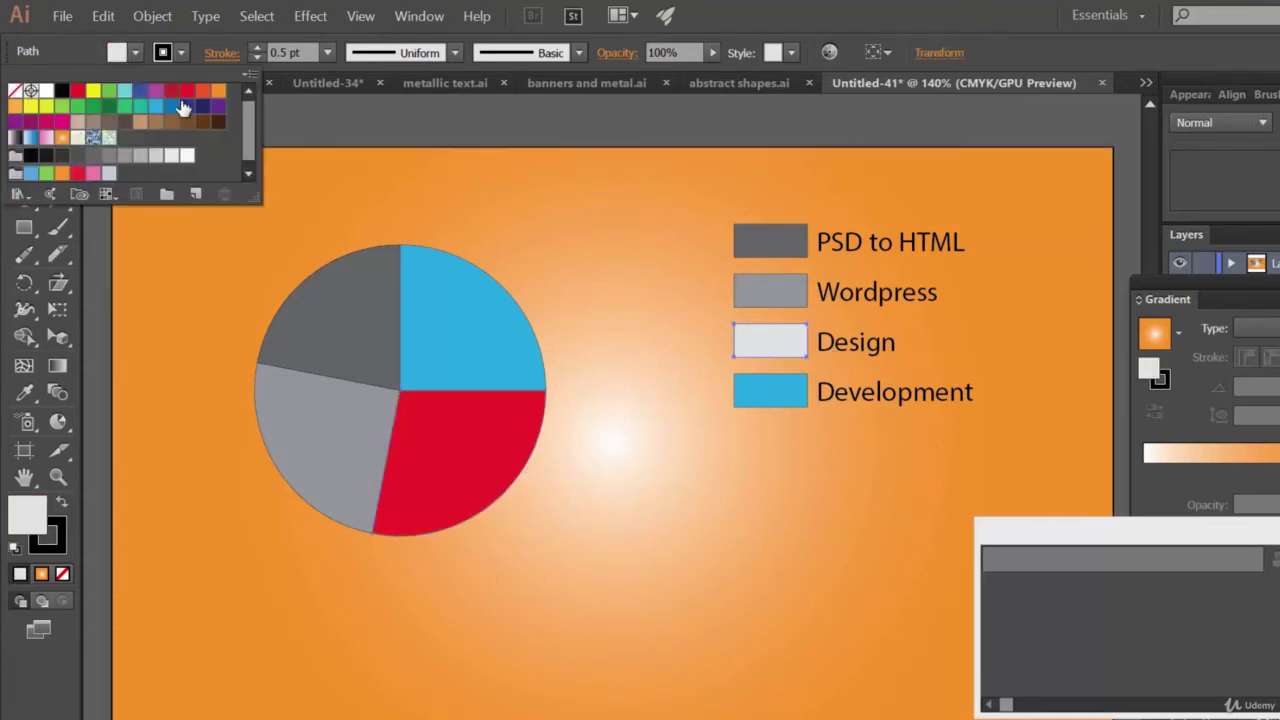
left_click(203, 93)
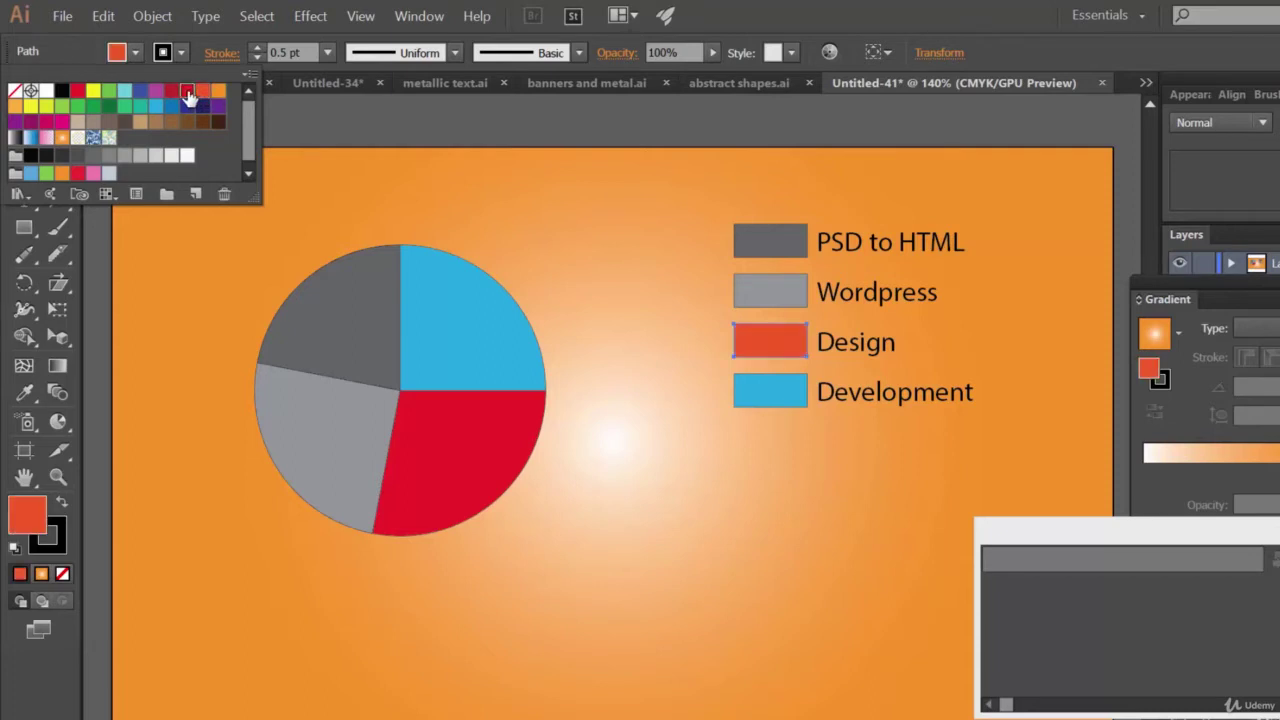
left_click(186, 92)
Fill the Wordpress slice and its matching legend box with the same light green swatch.
left_click(338, 460)
left_click(328, 446)
left_click(136, 55)
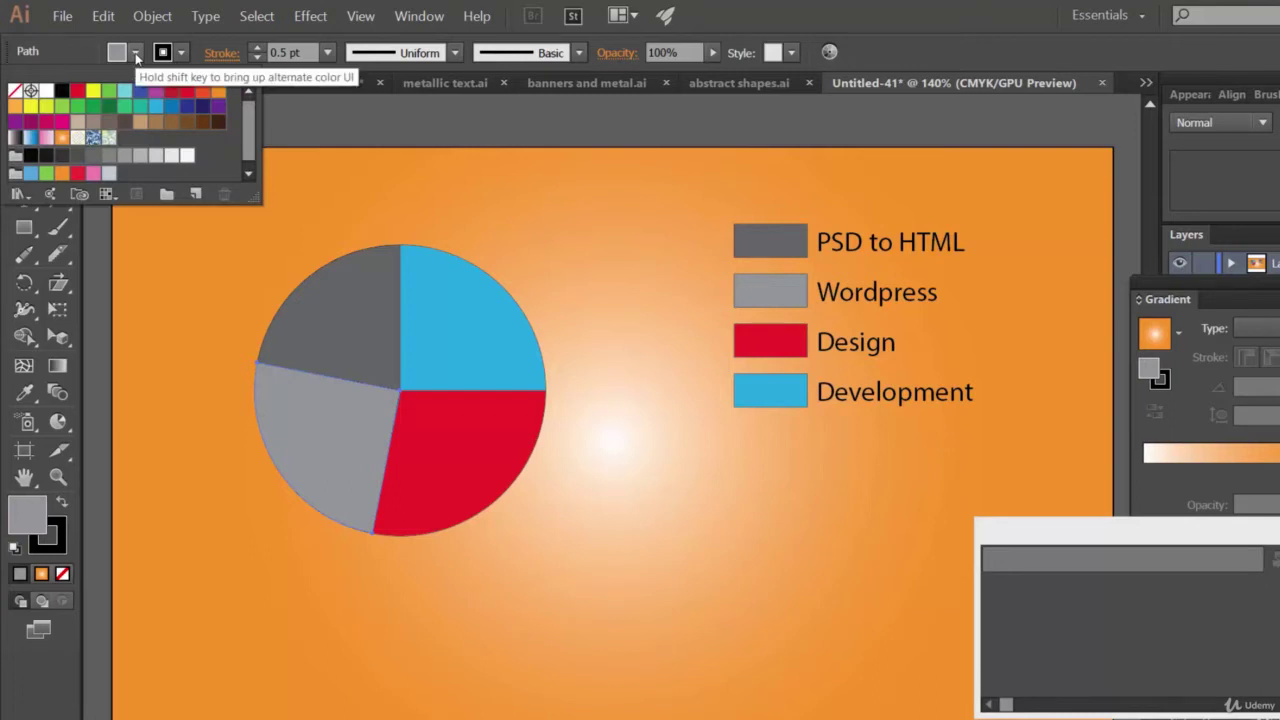
left_click(108, 93)
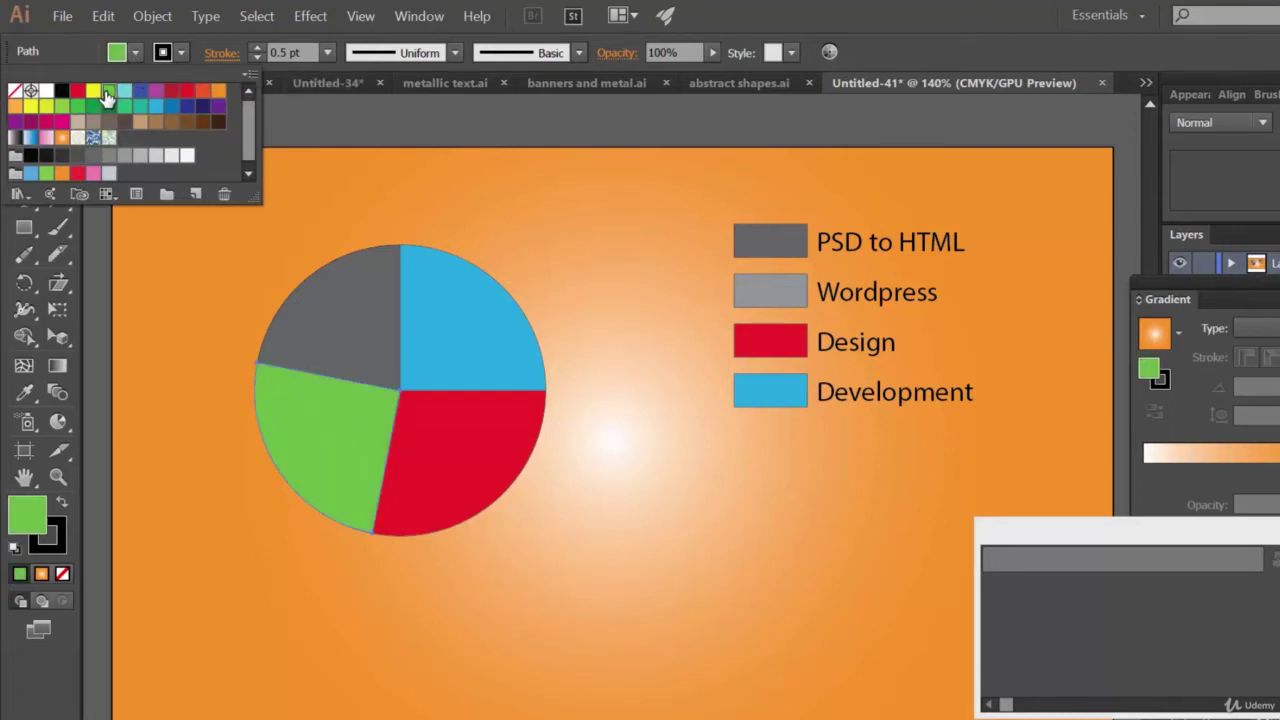
left_click(790, 304)
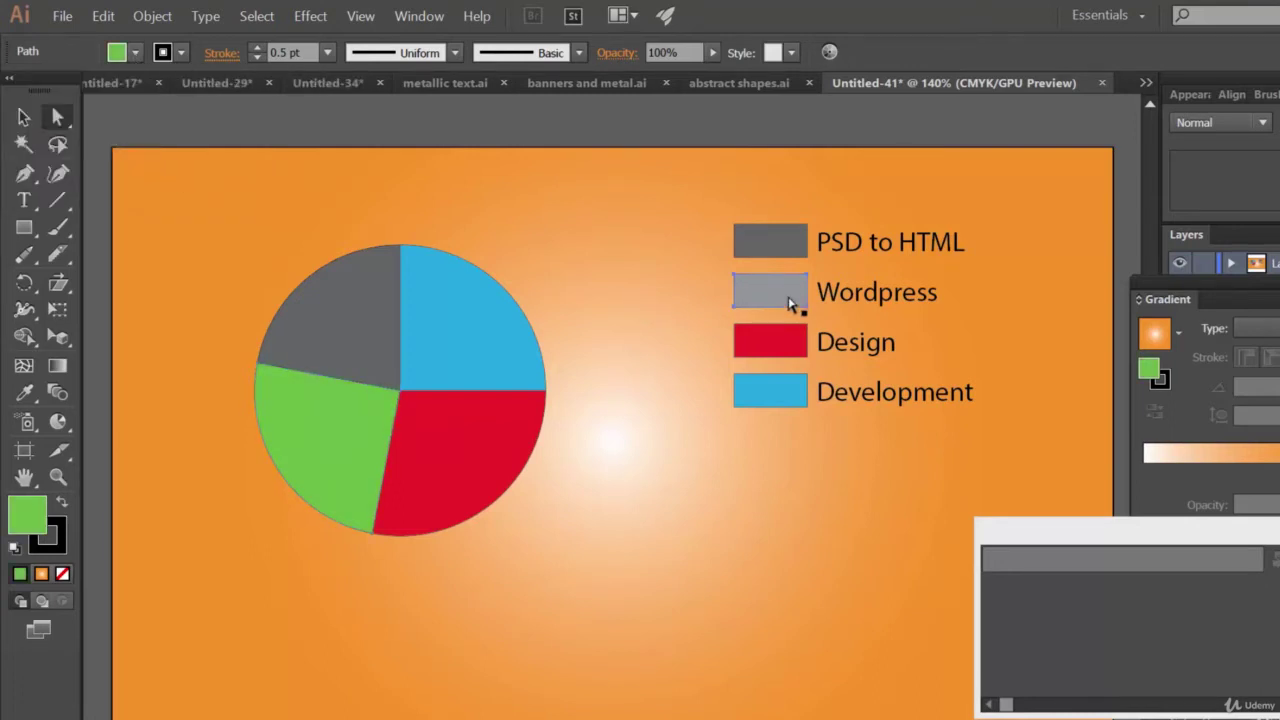
left_click(790, 304)
left_click(136, 55)
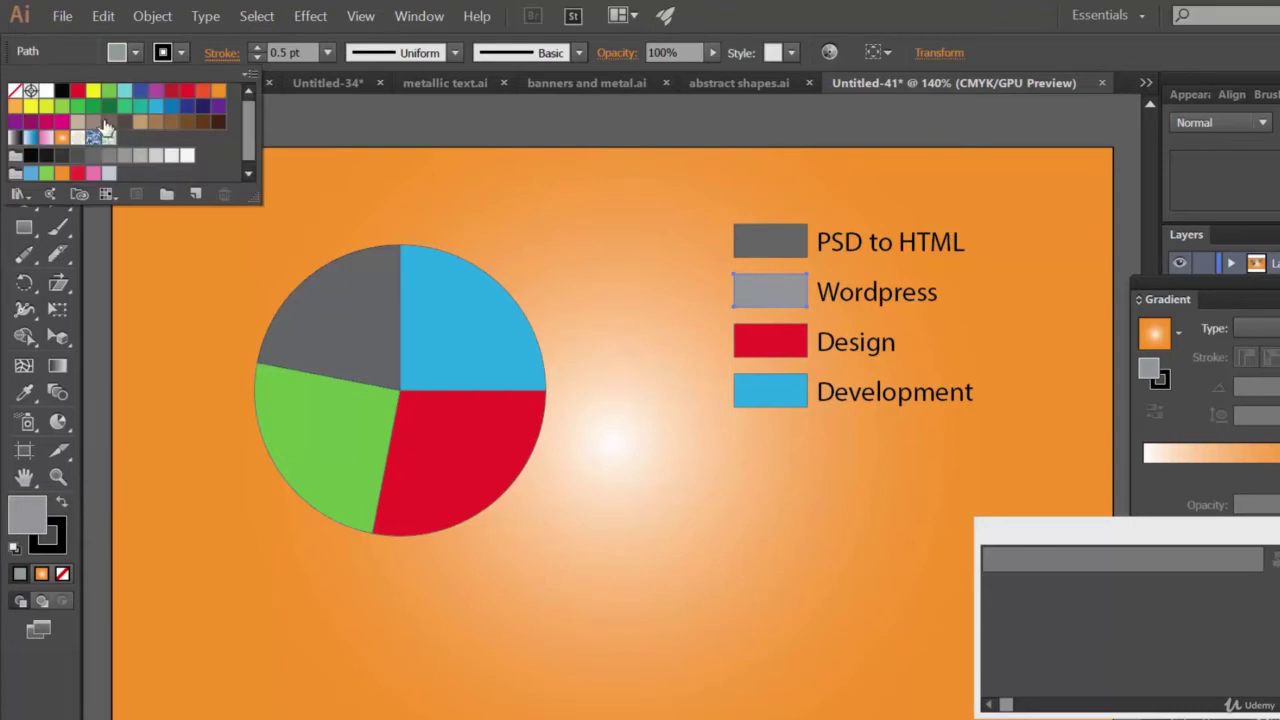
left_click(109, 96)
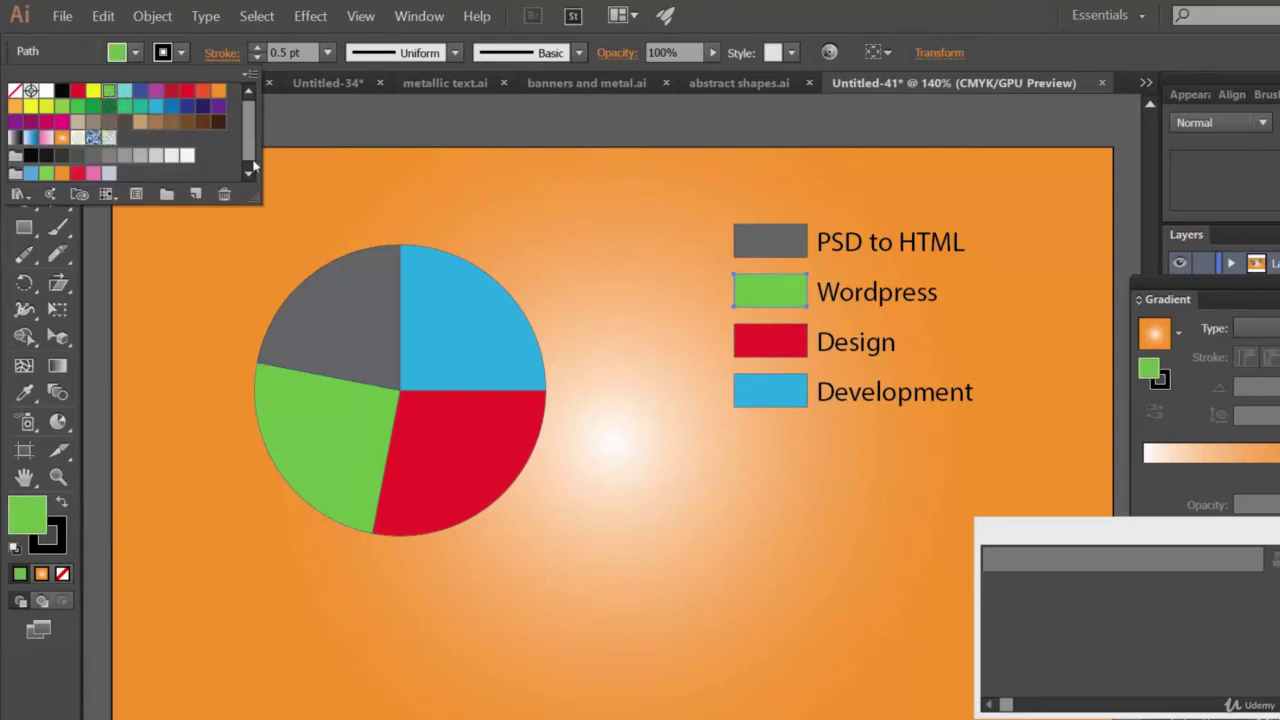
Fill the PSD to HTML slice and its matching legend box with RGB Yellow.
left_click(365, 337)
left_click(364, 334)
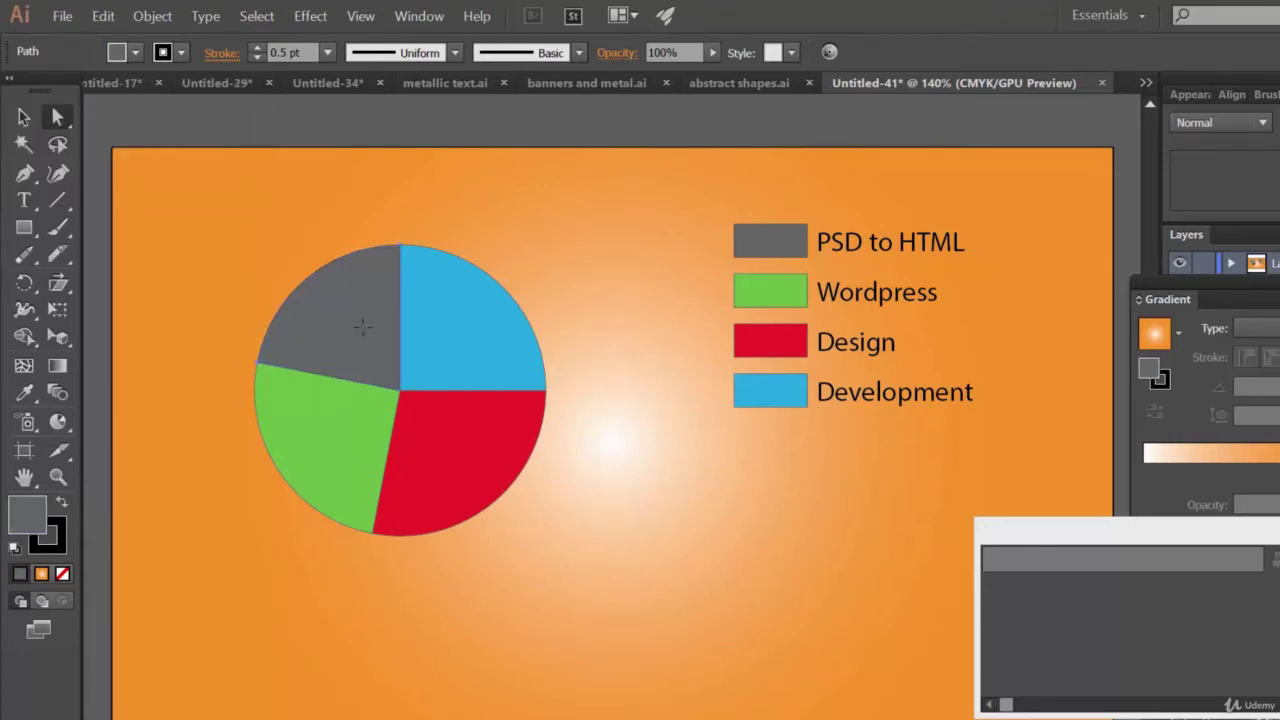
left_click(136, 53)
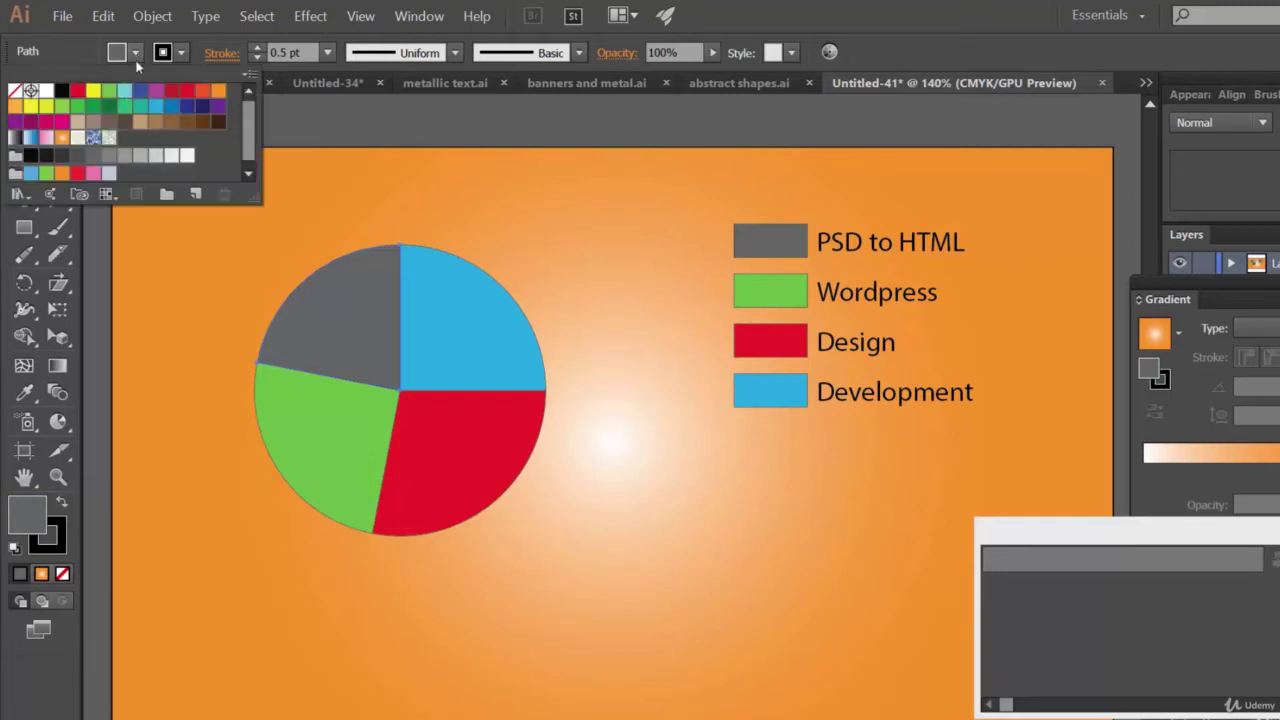
left_click(94, 92)
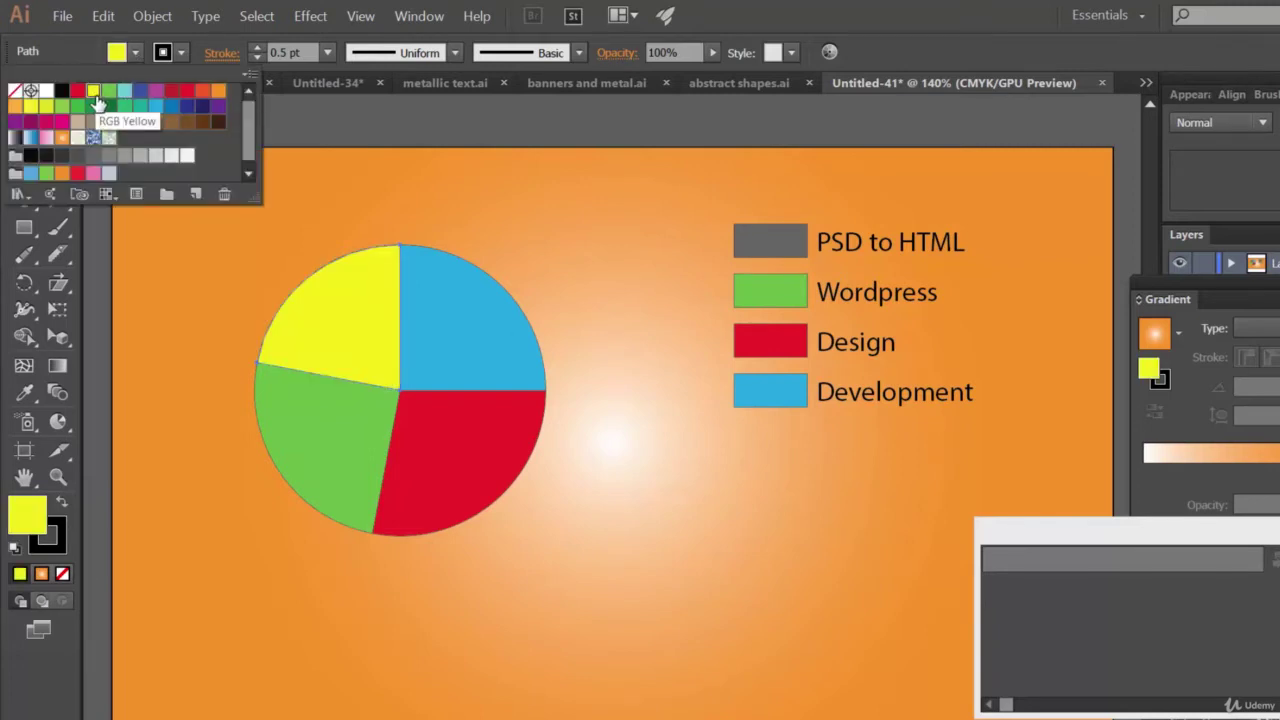
left_click(767, 242)
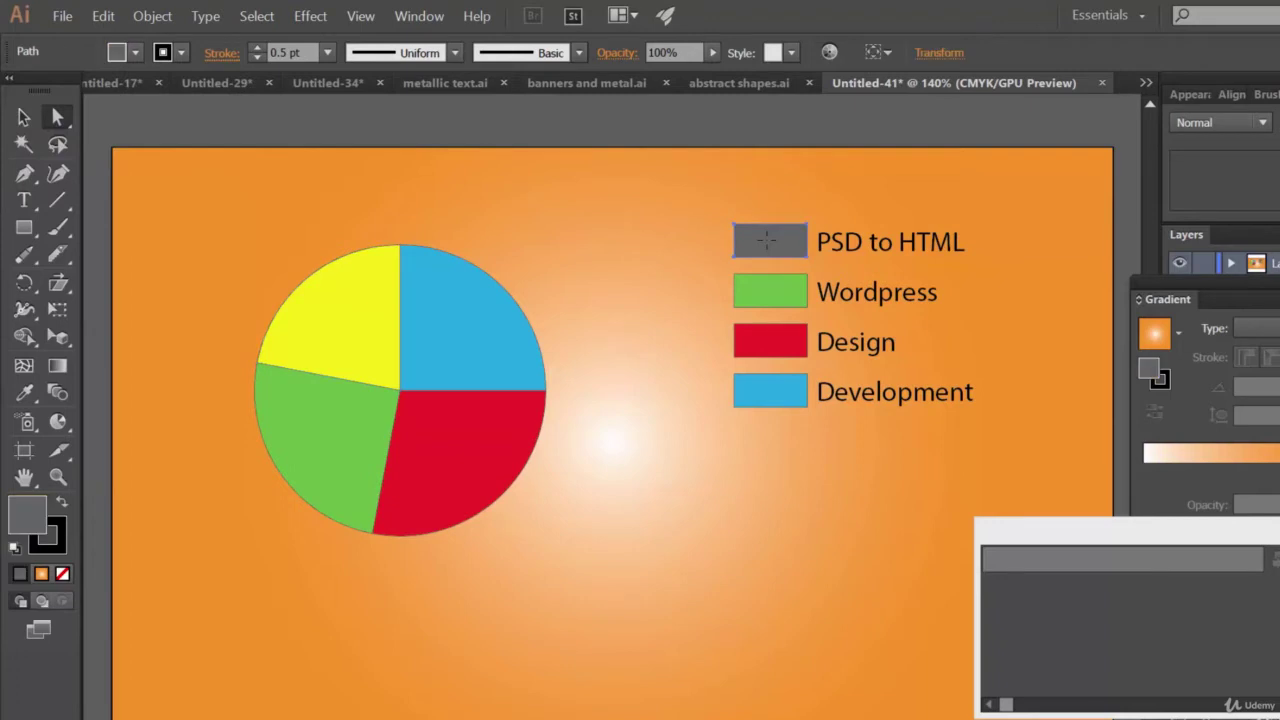
left_click(136, 53)
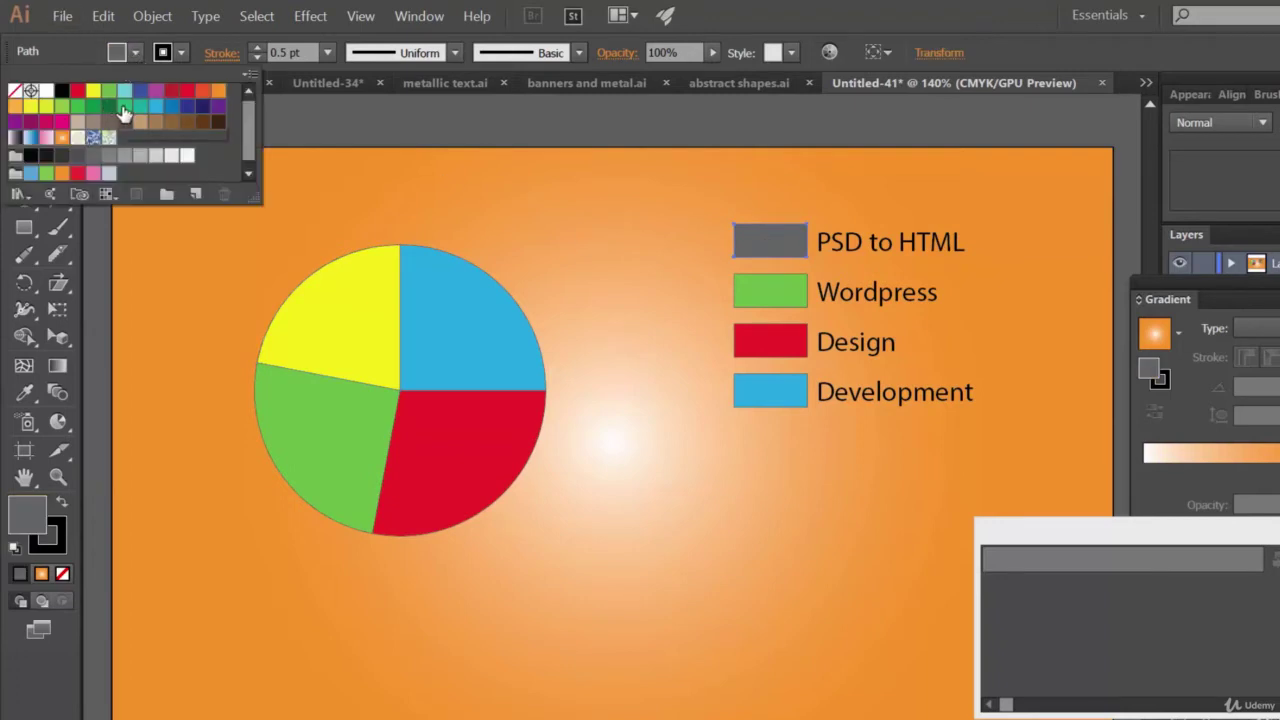
left_click(94, 92)
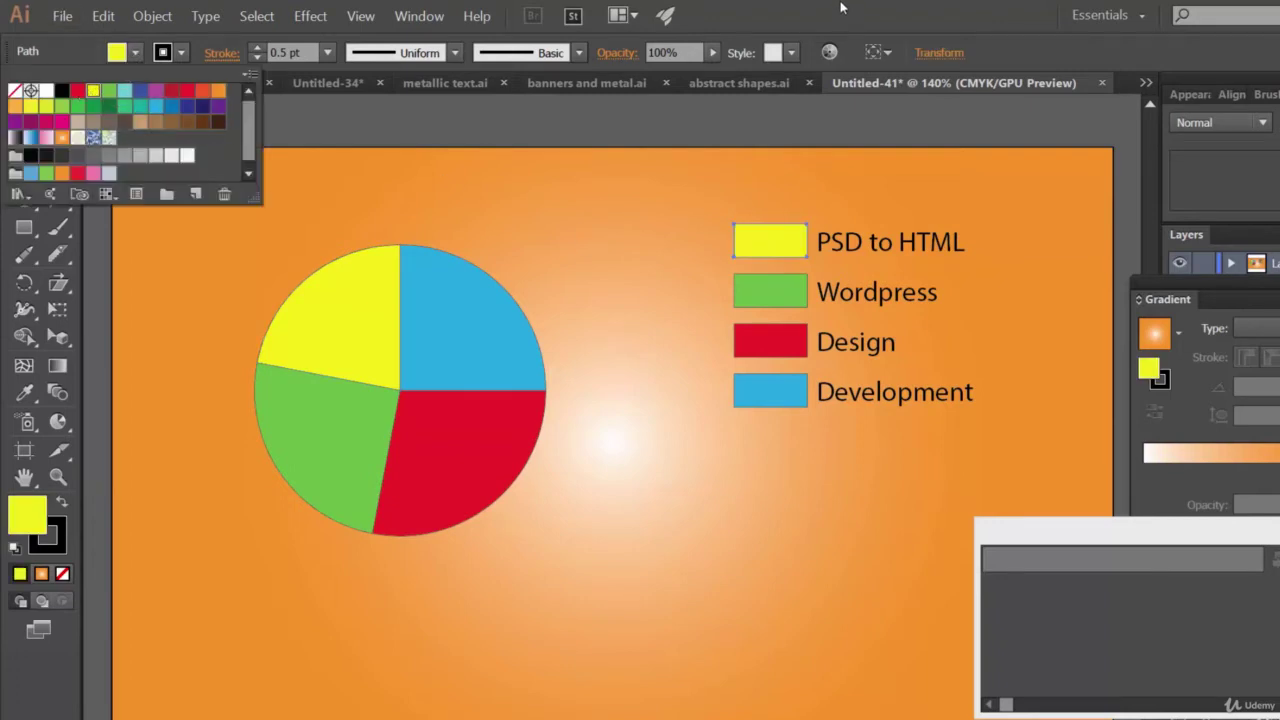
key("Escape")
Change the orange outer colour of the background rectangle's radial gradient to a light turquoise blue.
left_click(645, 343)
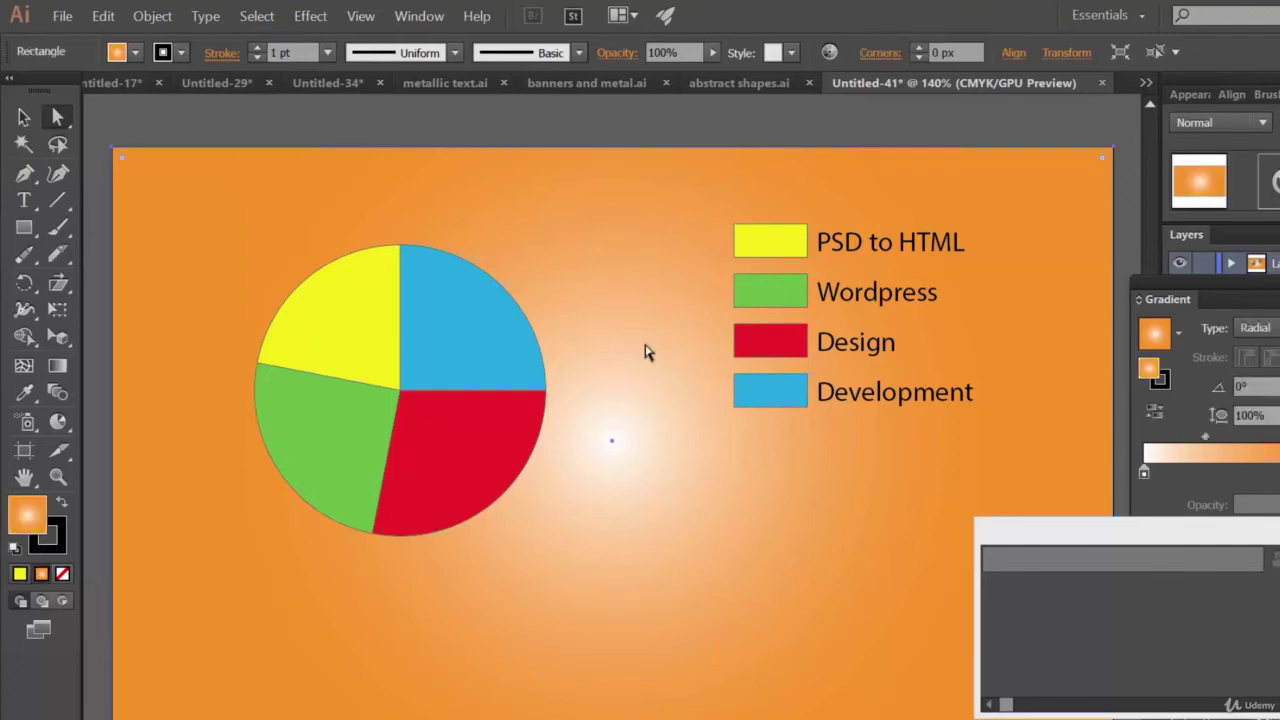
double_click(1144, 471)
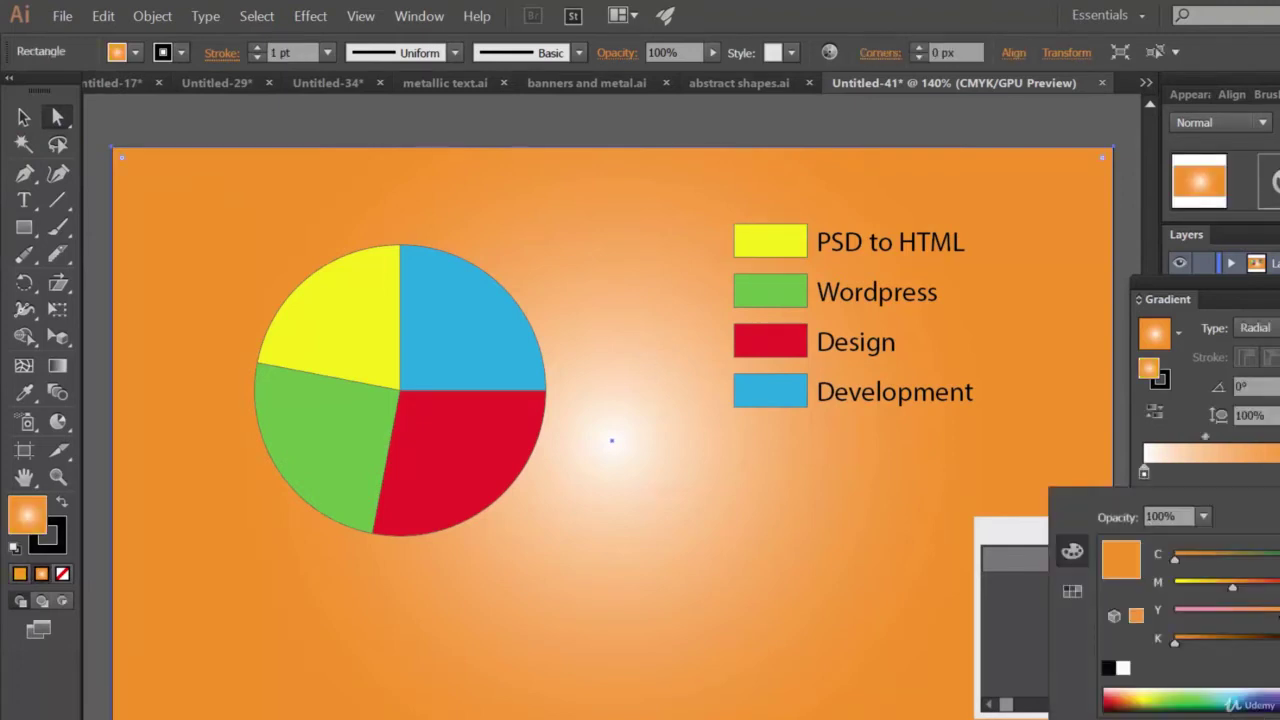
left_click(1241, 697)
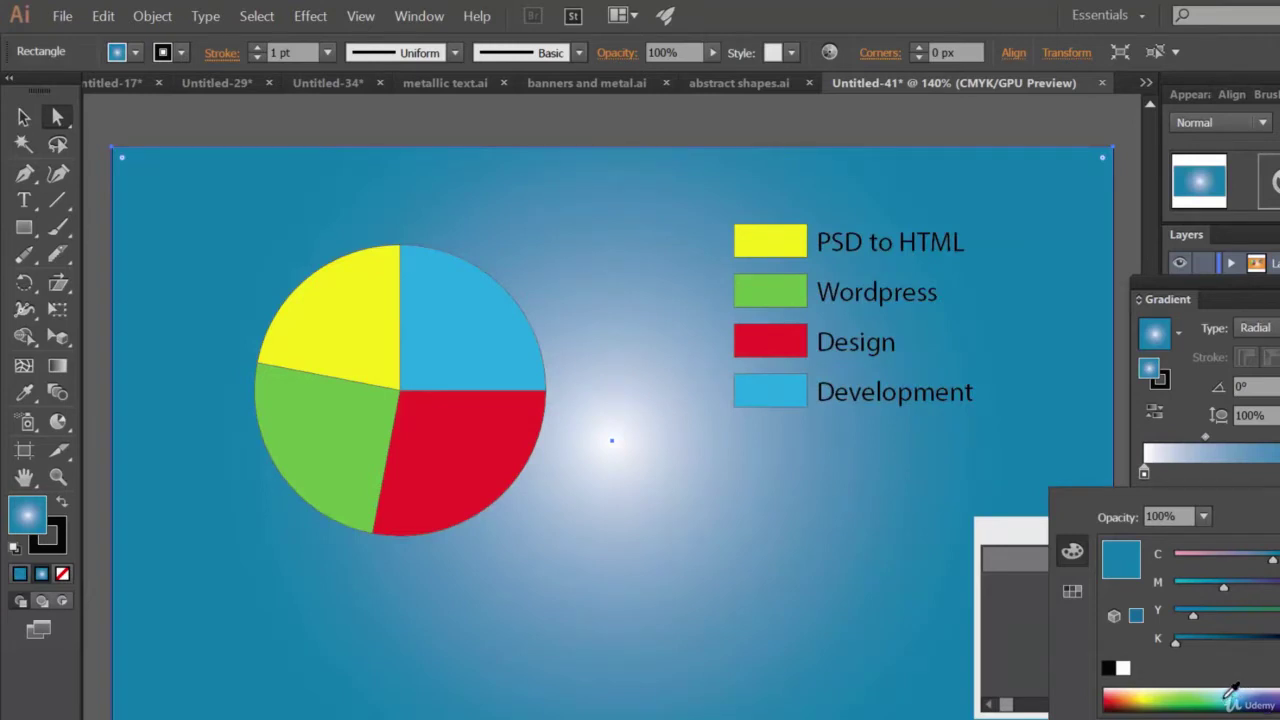
left_click(1231, 692)
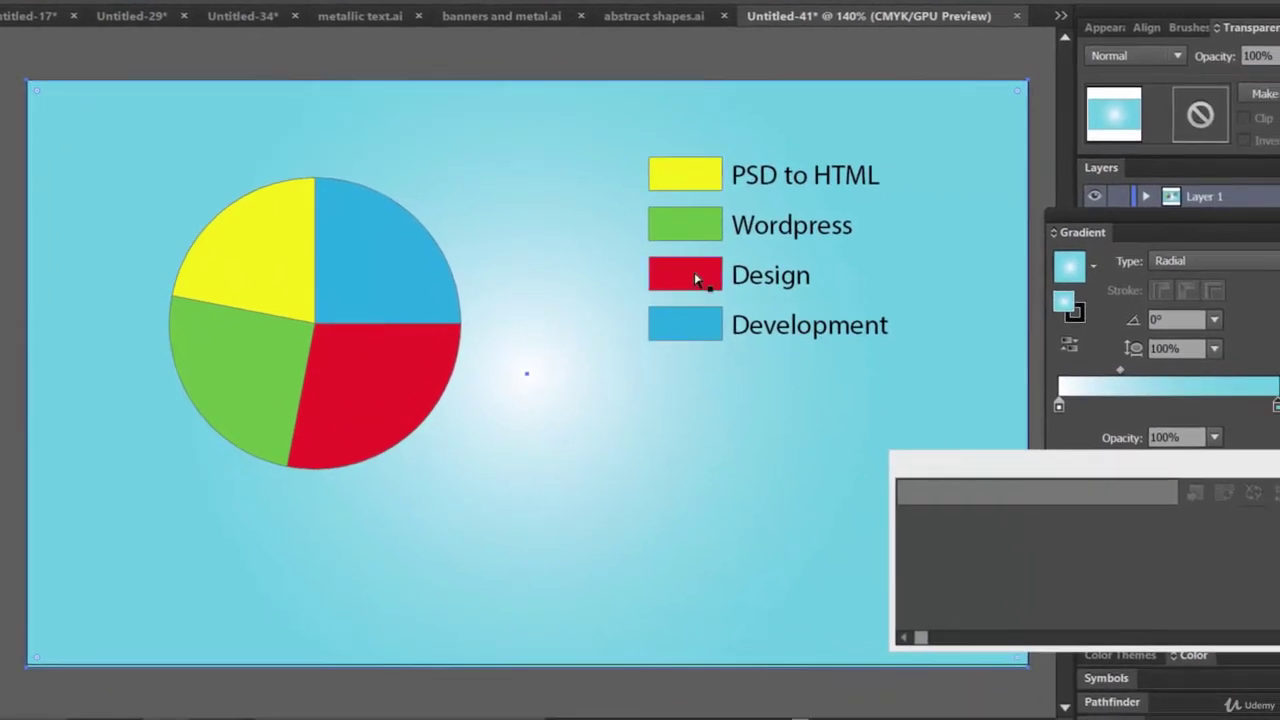
Recolour the Development legend box and its pie slice dark blue so they stand out from the turquoise background.
left_click(694, 325)
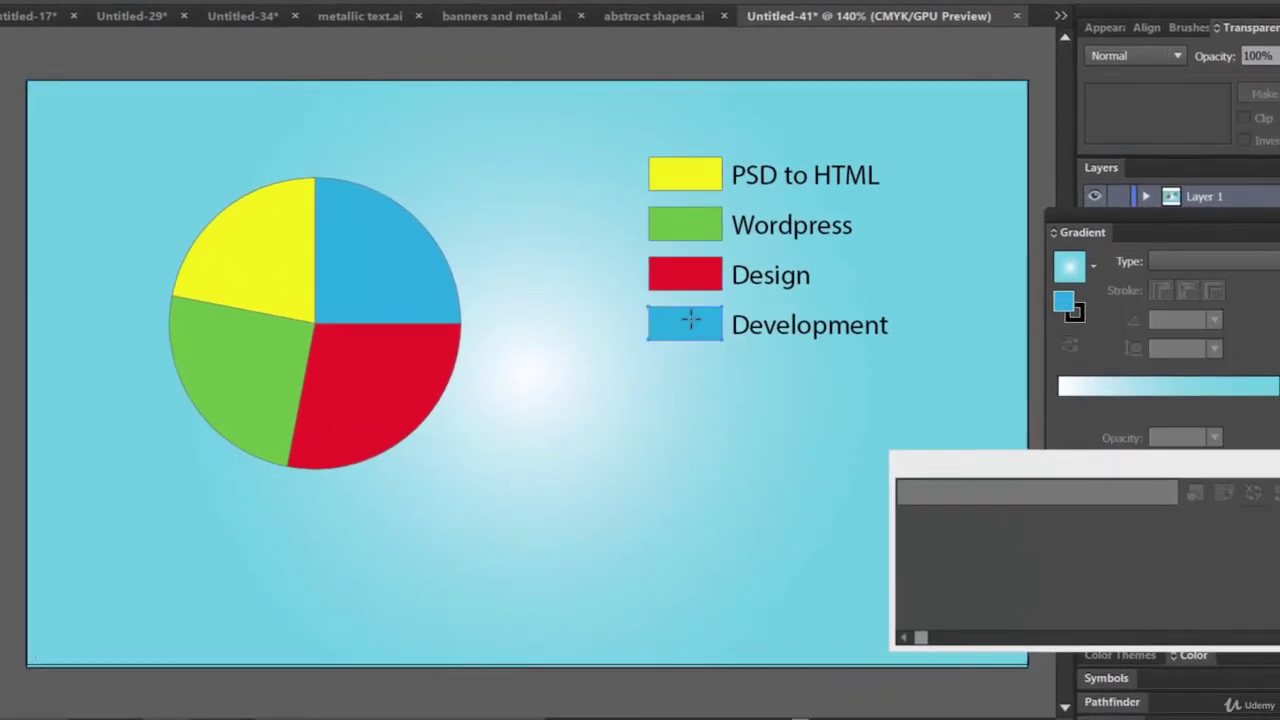
left_click(50, 2)
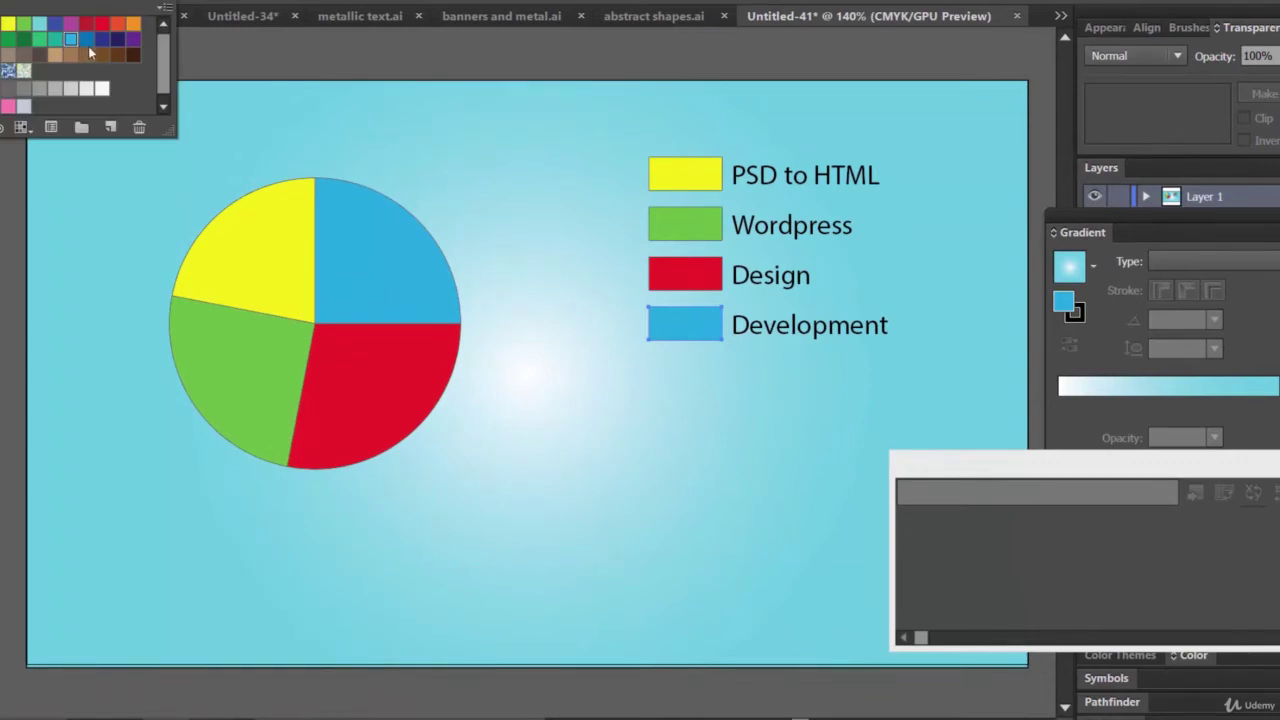
left_click(101, 39)
left_click(342, 330)
left_click(360, 274)
left_click(52, 4)
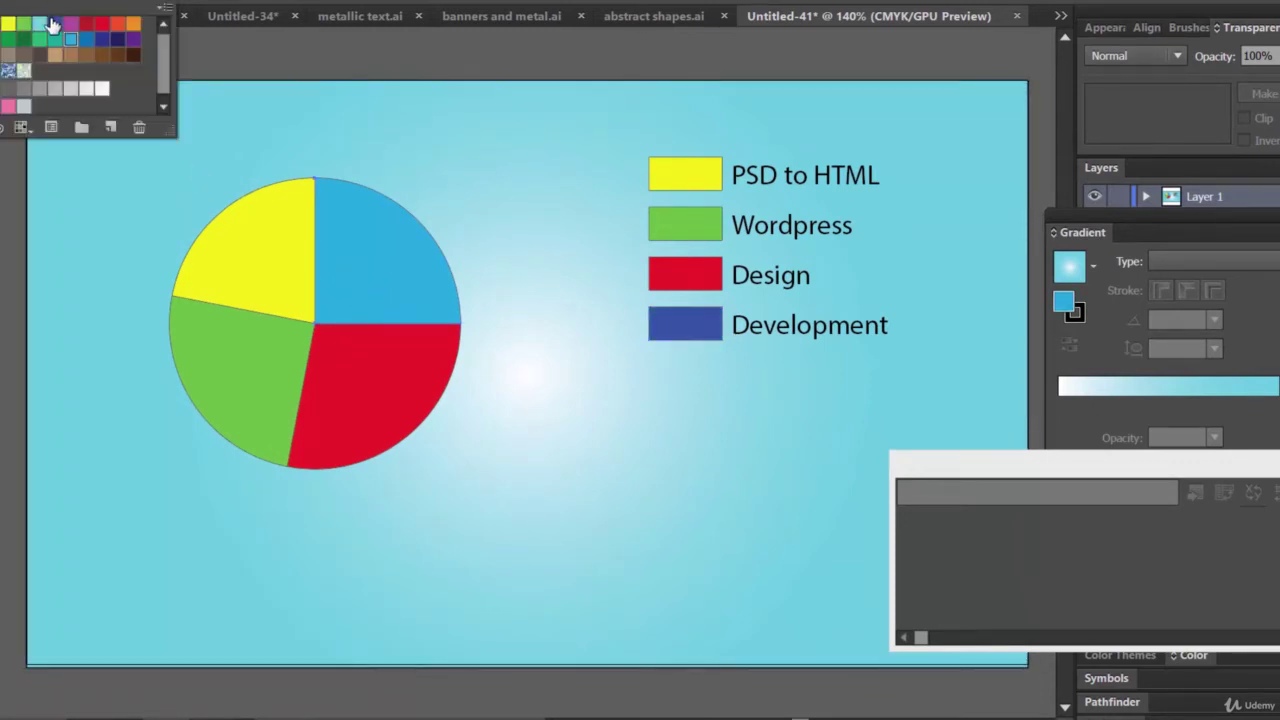
left_click(101, 39)
left_click(522, 366)
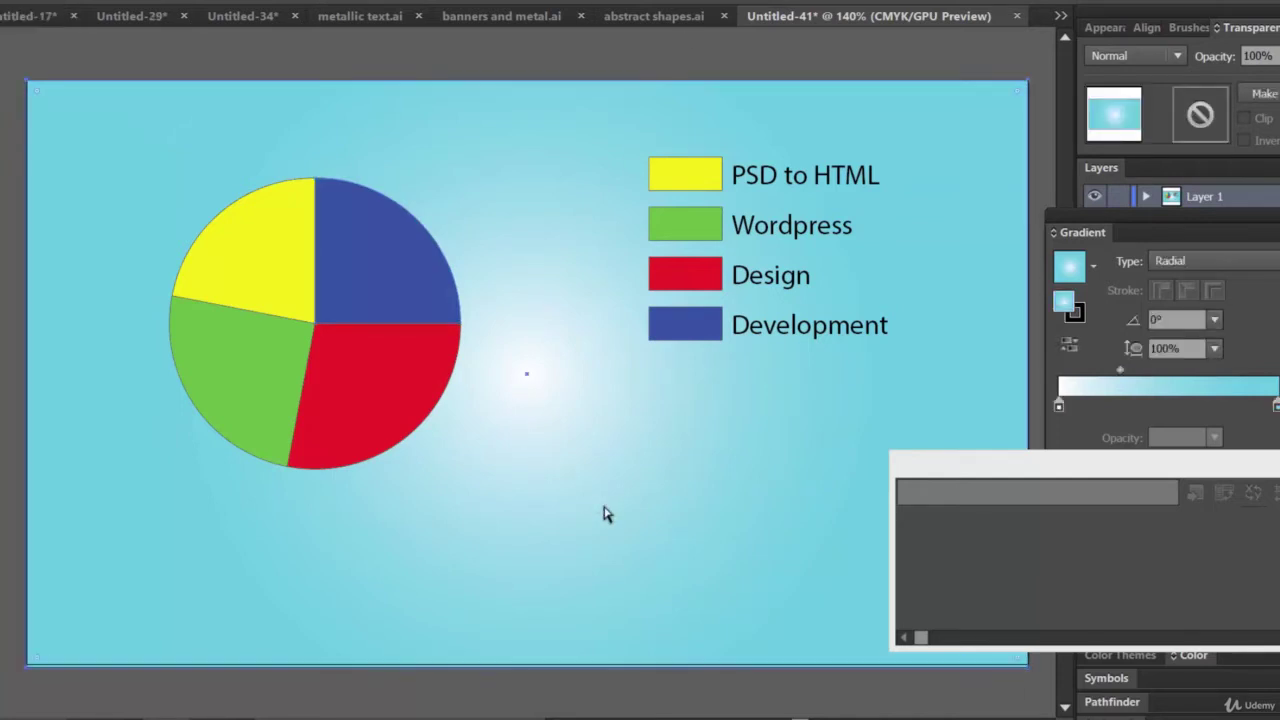
Close the graph data window and move the four pie slices outward, leaving gaps between them.
left_click_drag(1101, 476, 841, 457)
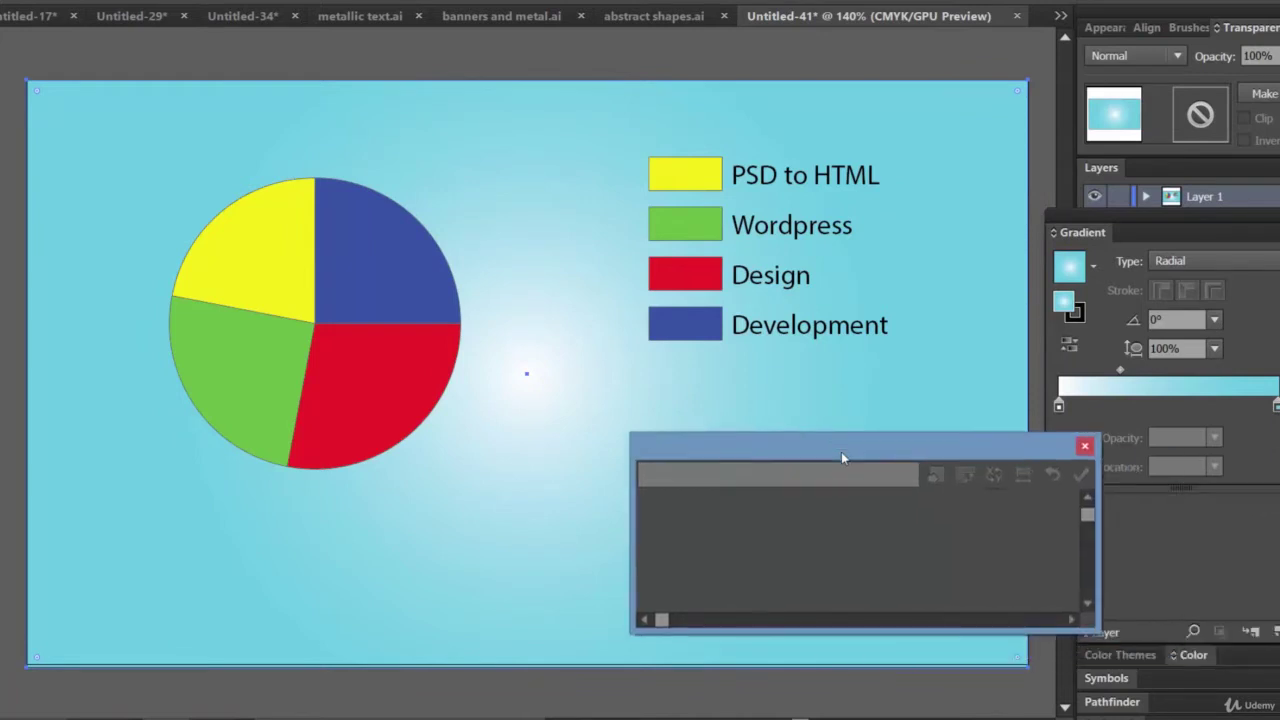
left_click(1084, 446)
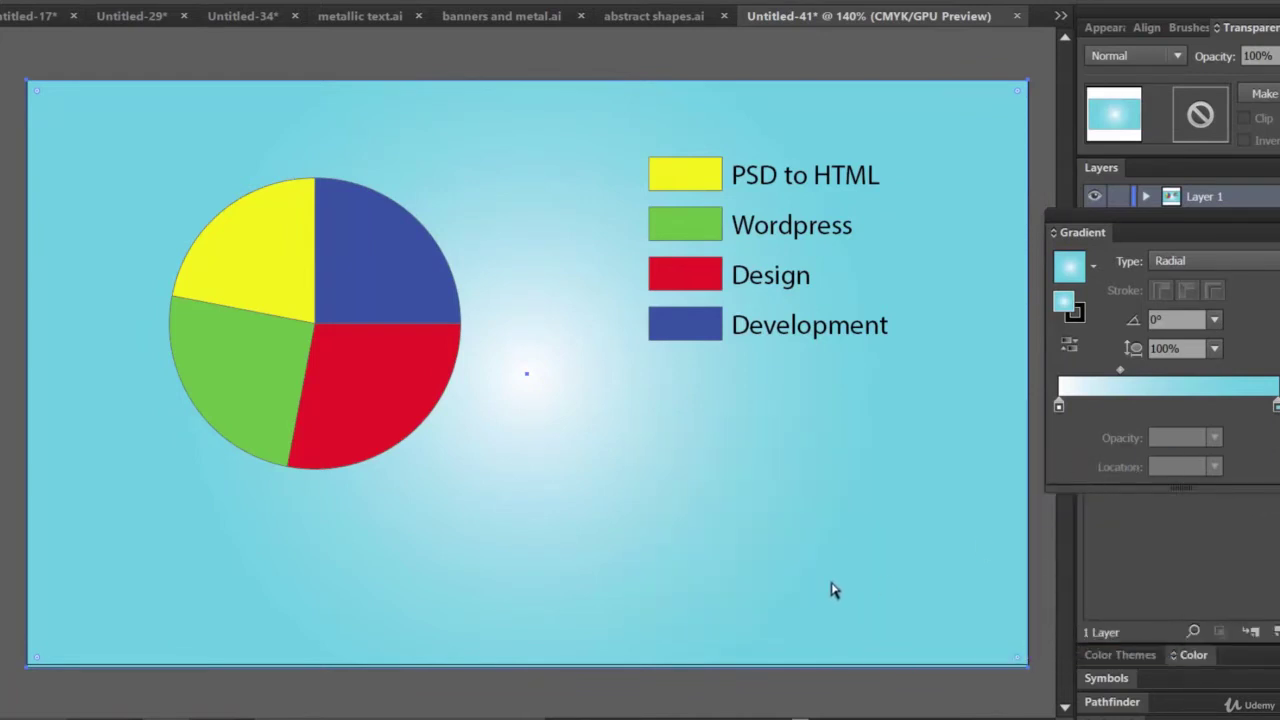
left_click(387, 270)
left_click_drag(395, 288, 397, 274)
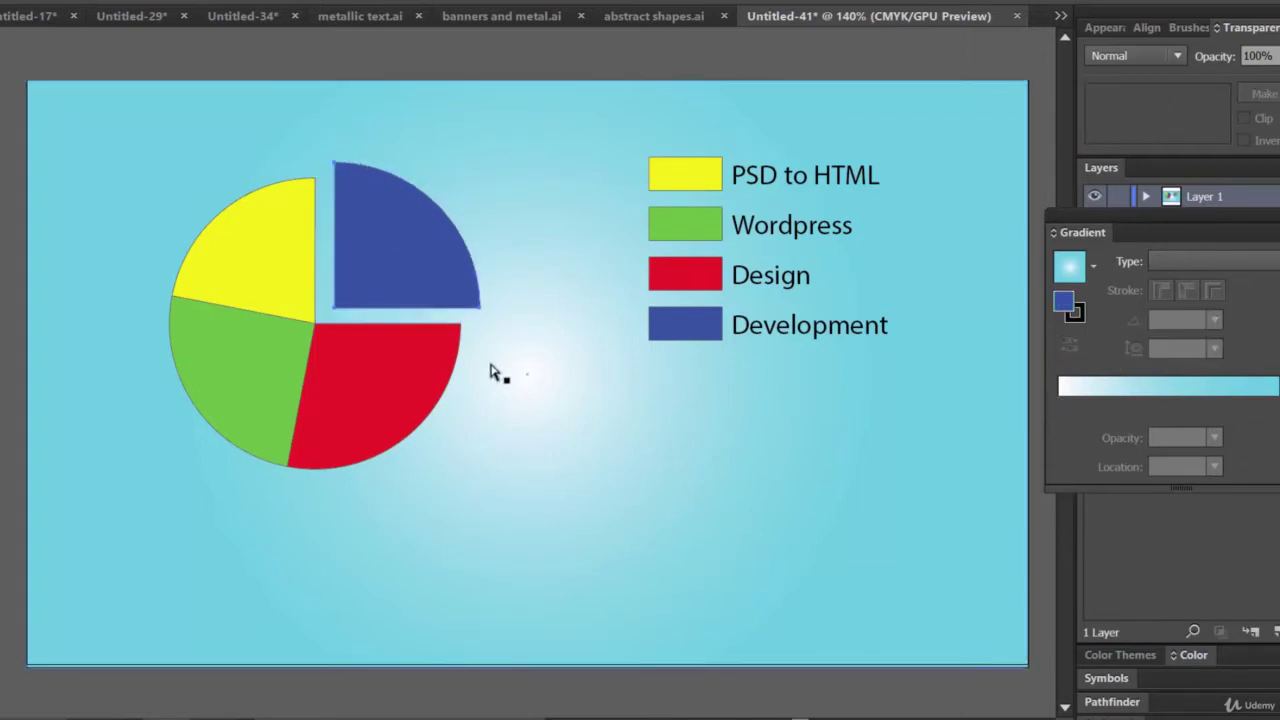
left_click(268, 372)
left_click_drag(268, 372, 246, 391)
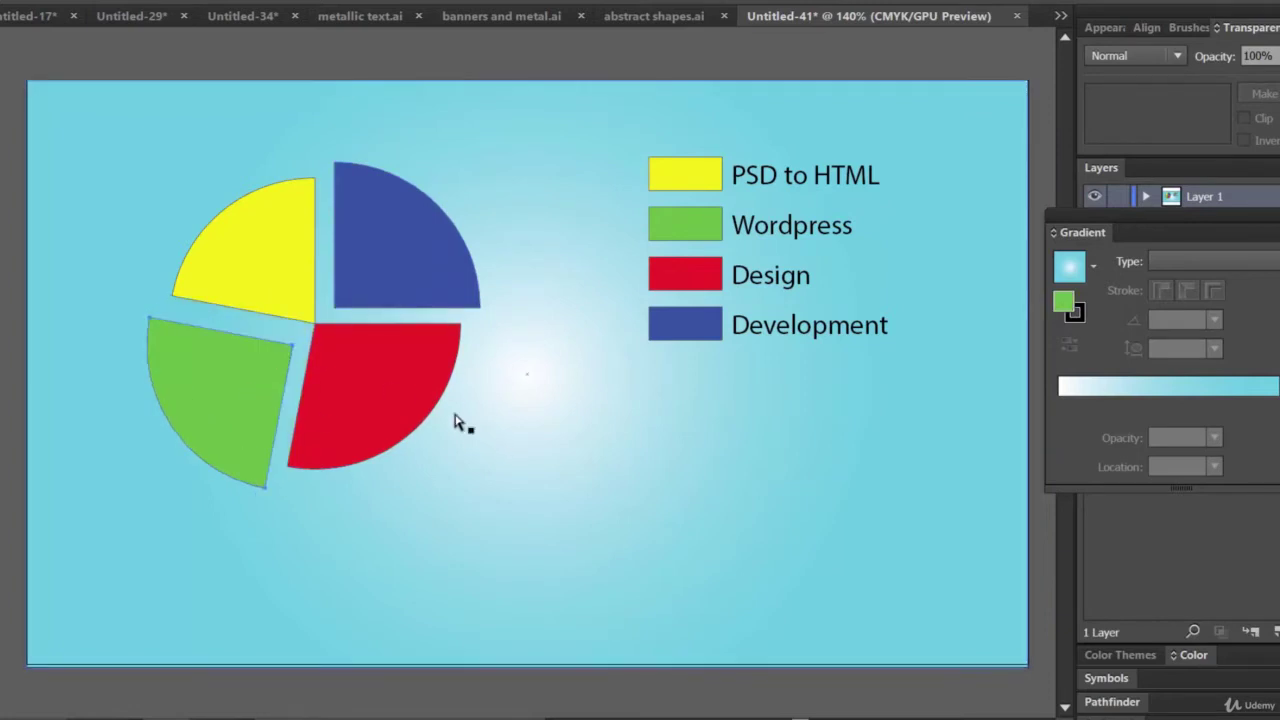
left_click_drag(394, 377, 407, 393)
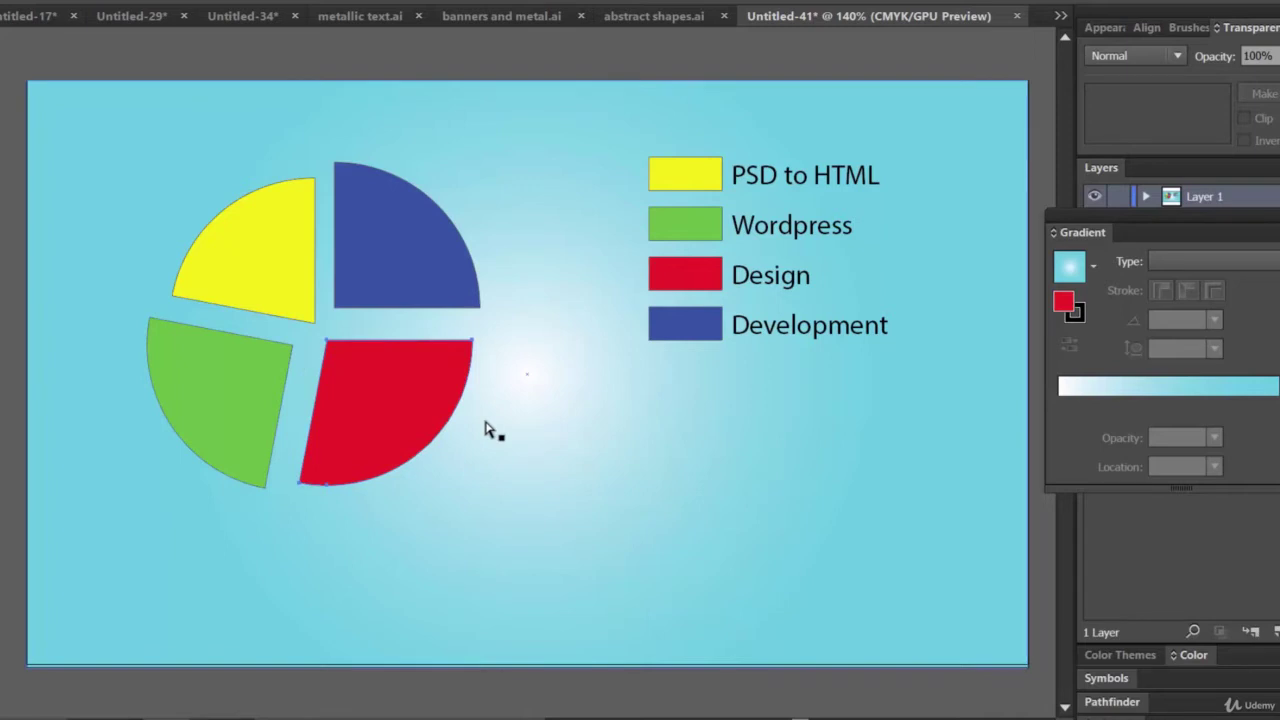
mouse_move(258, 238)
left_mouse_down()
mouse_move(228, 198)
mouse_move(236, 207)
left_mouse_up()
Select the whole graph and change its graph type option for the legend to Legends in Wedges.
left_click(540, 414)
key("g")
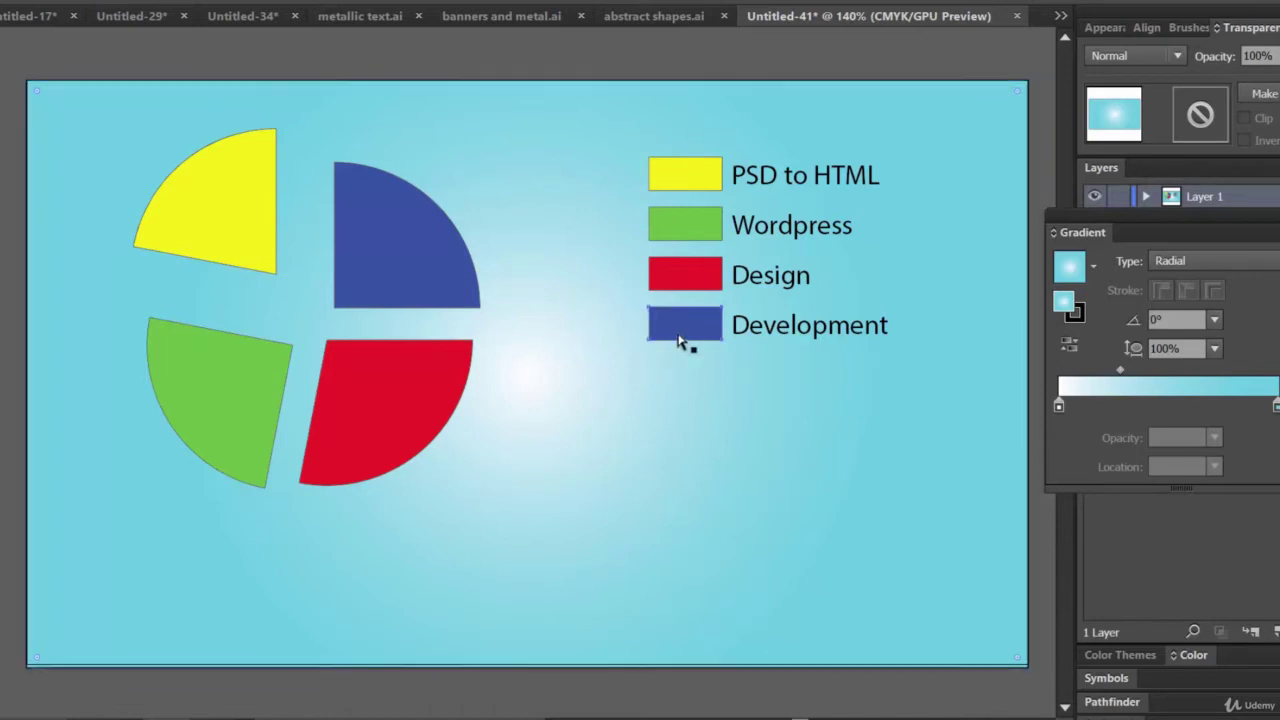
left_click(676, 338)
left_click(637, 445)
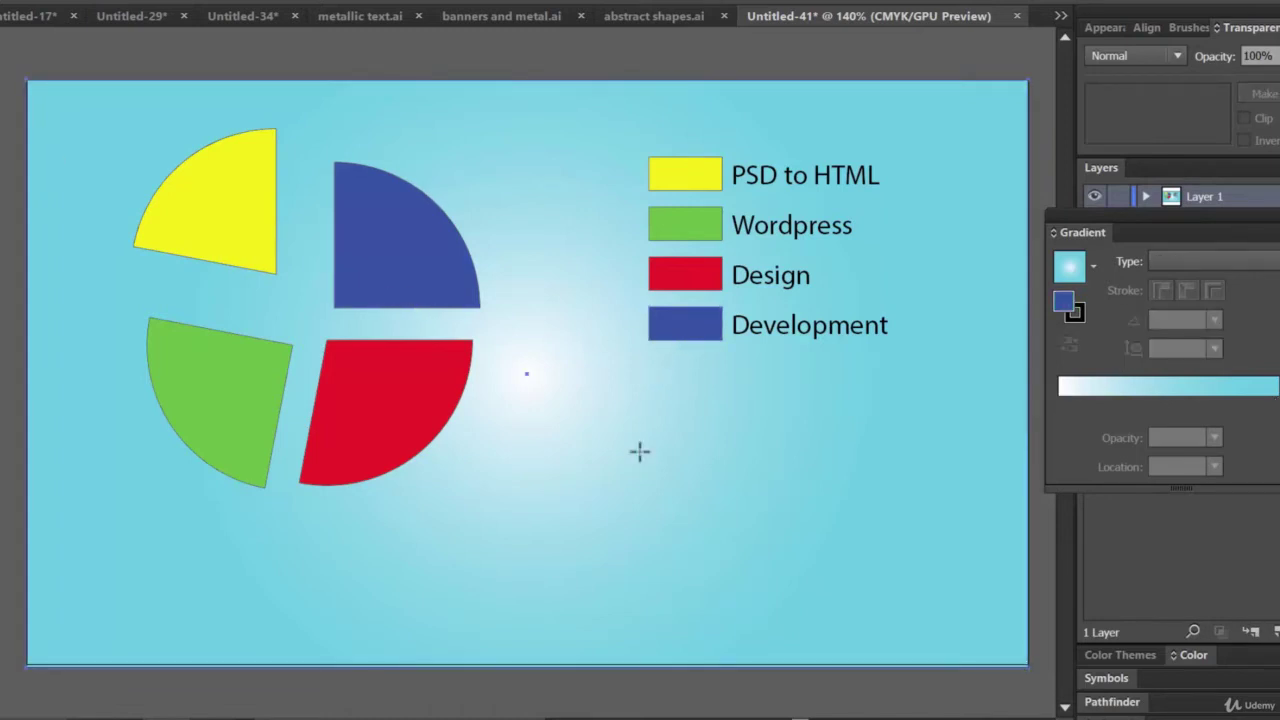
key("ctrl+a")
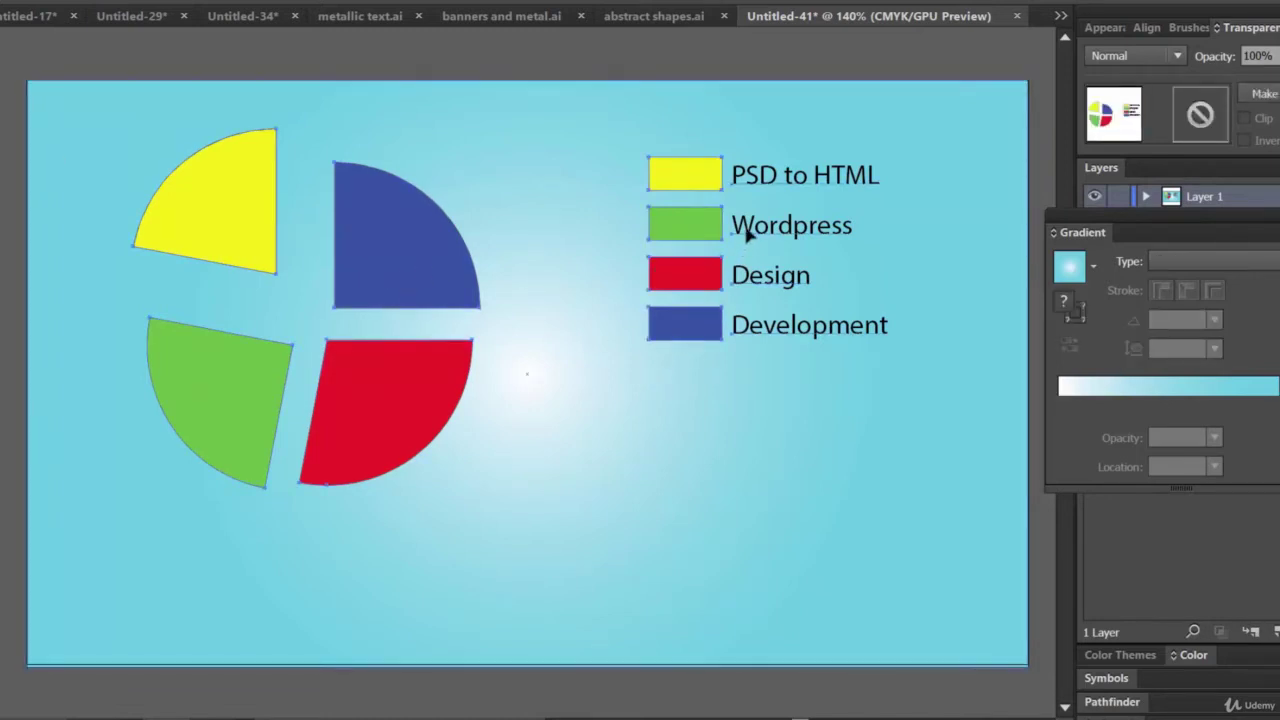
right_click(773, 229)
left_click(812, 300)
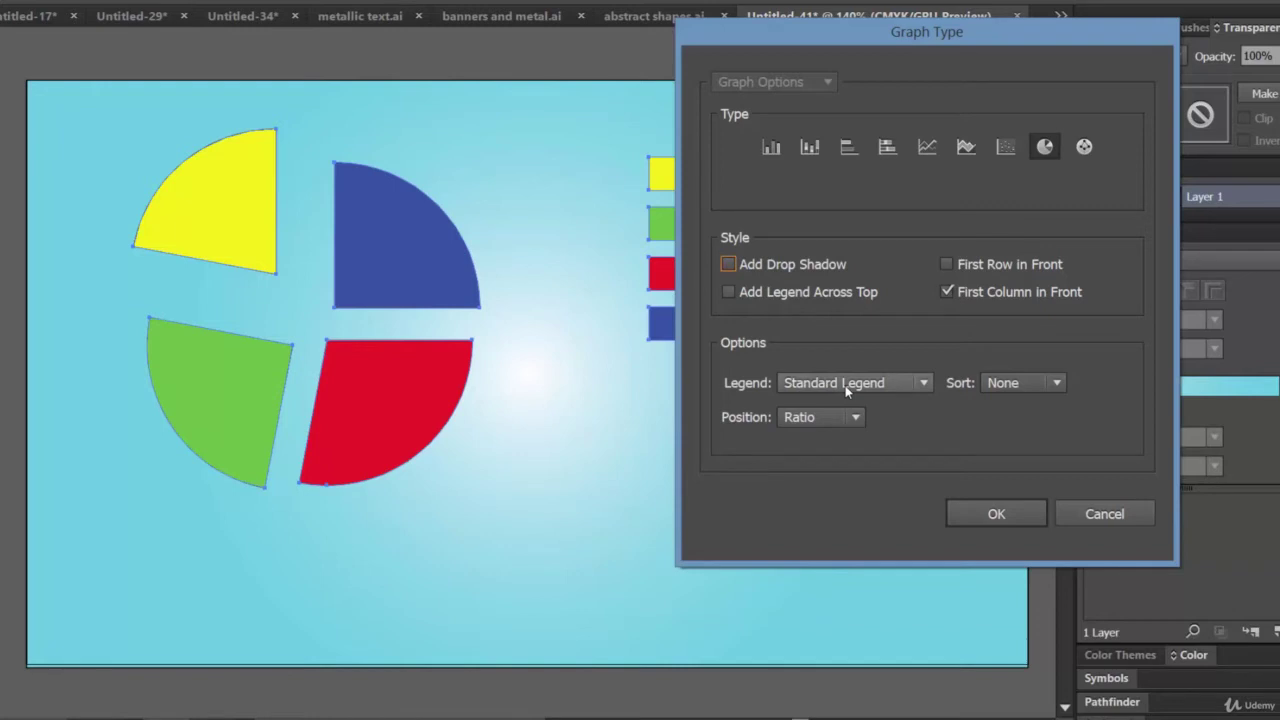
left_click(845, 385)
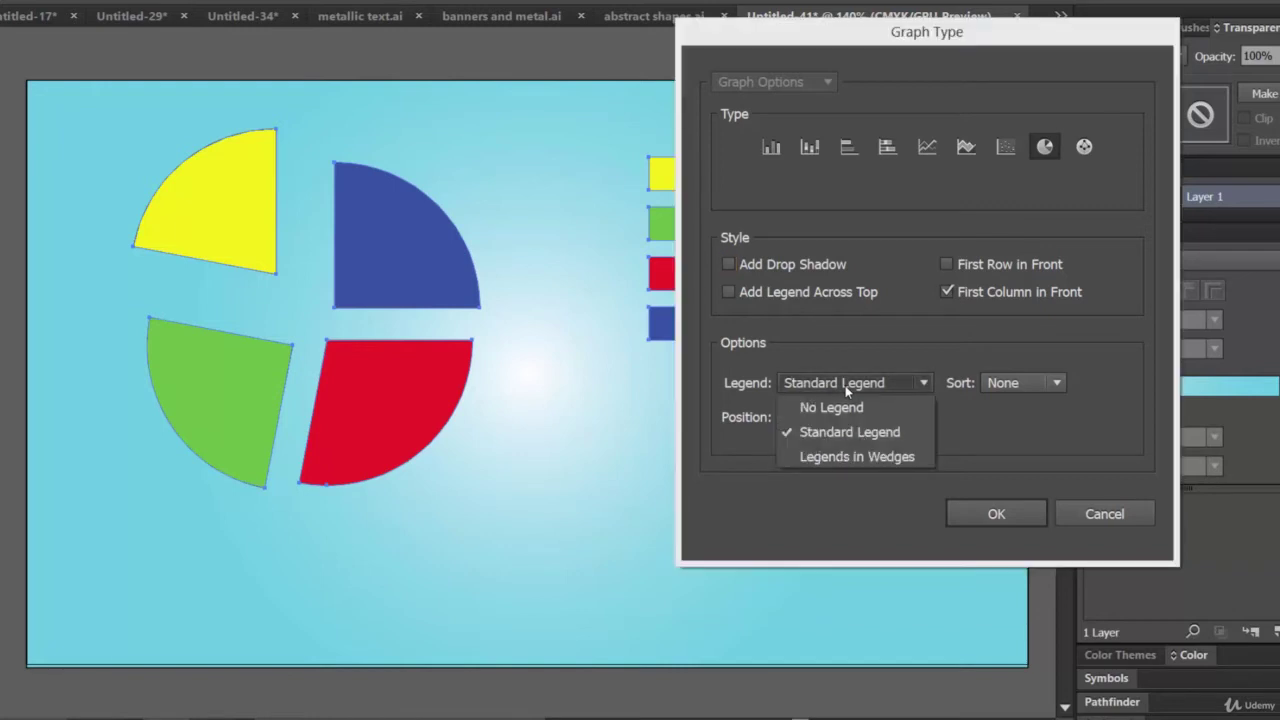
left_click(847, 457)
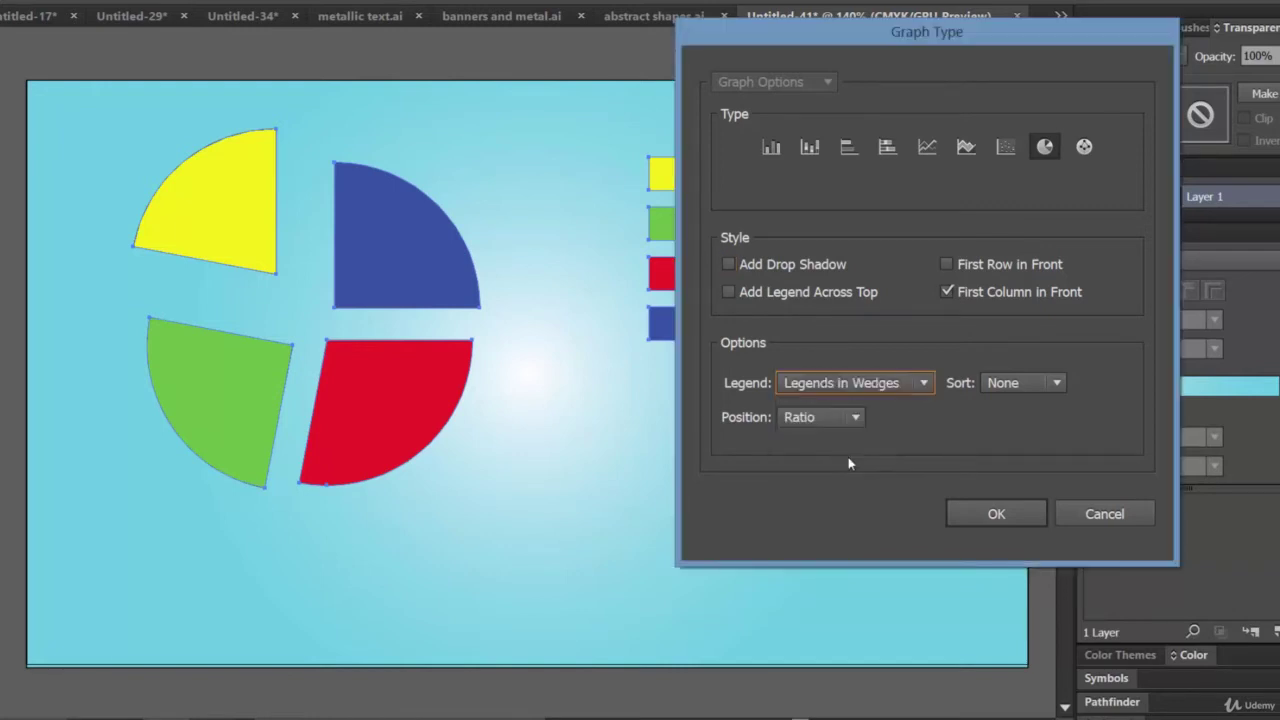
left_click(1017, 520)
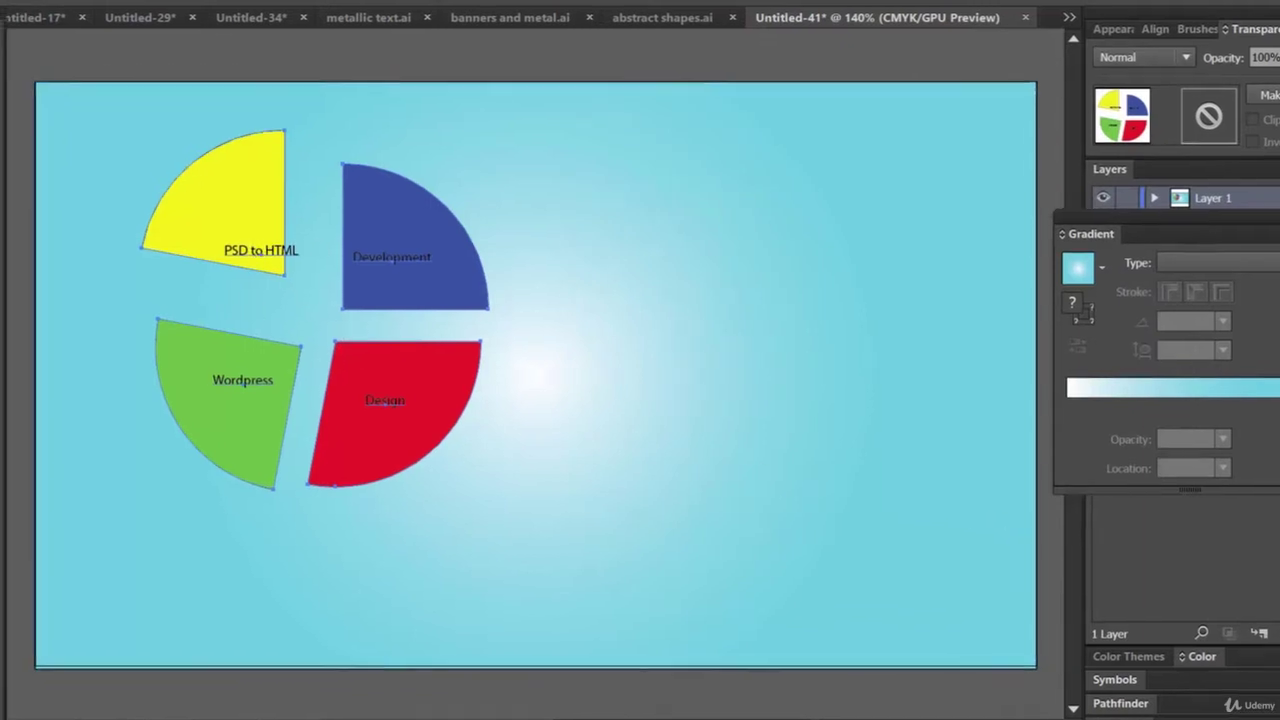
Move the whole graph closer to the centre of the artboard, close the metallic text.ai document, and deselect the graph.
left_click(57, 65)
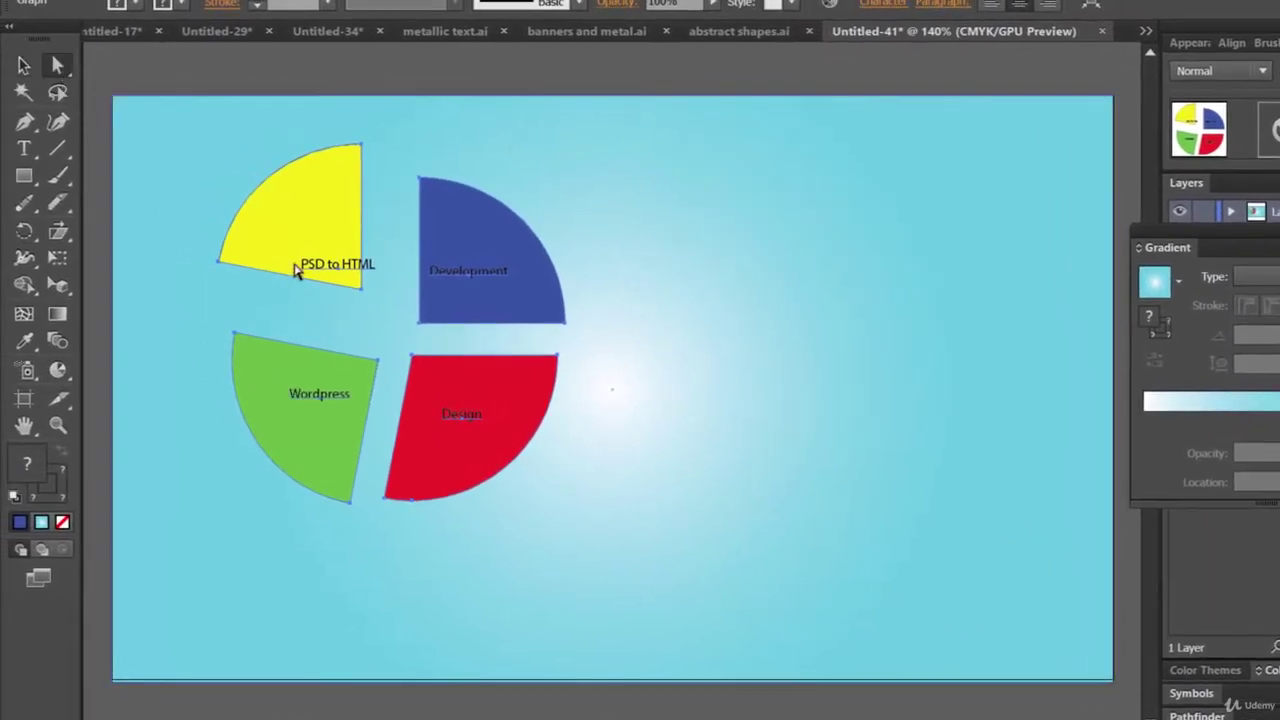
left_click_drag(303, 266, 457, 331)
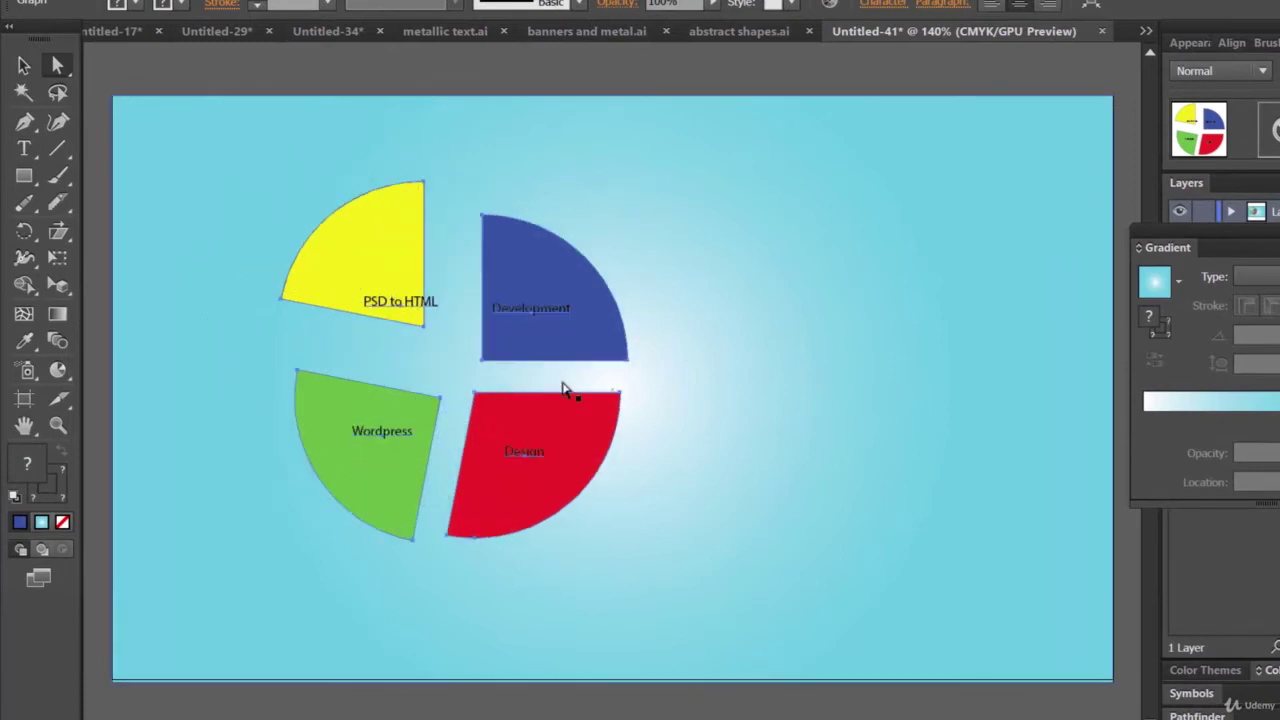
left_click(502, 32)
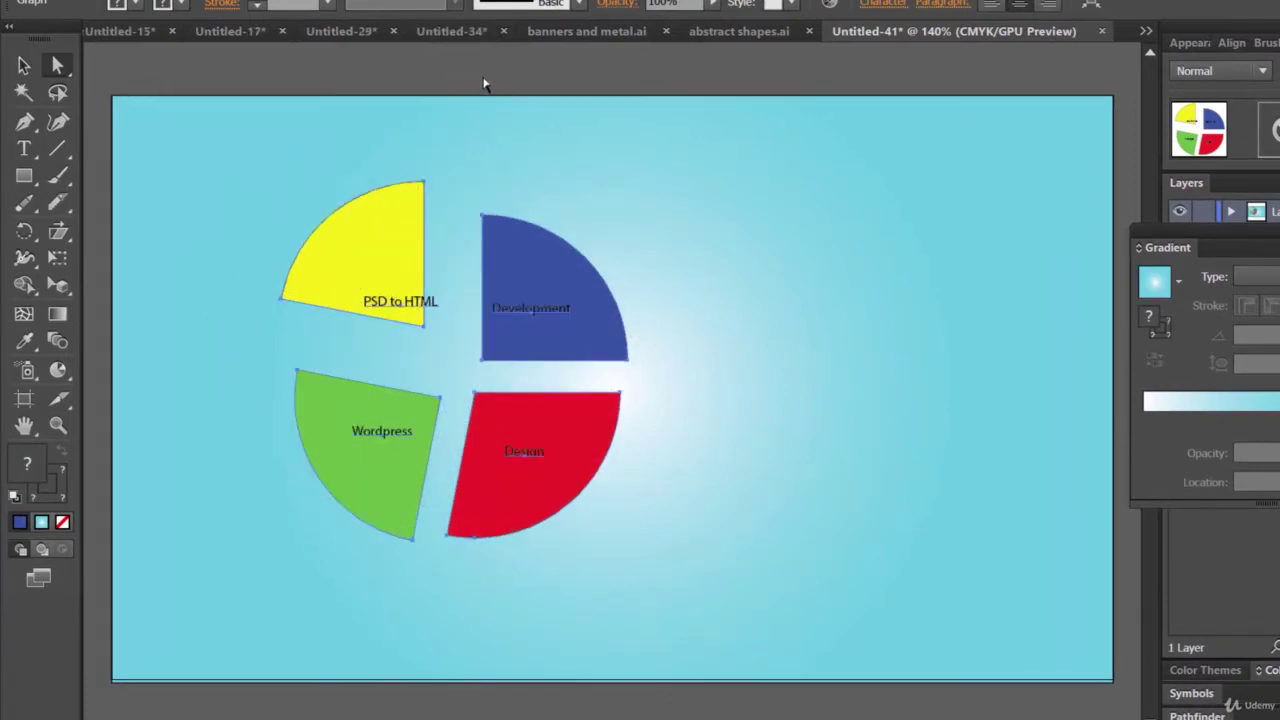
left_click(482, 76)
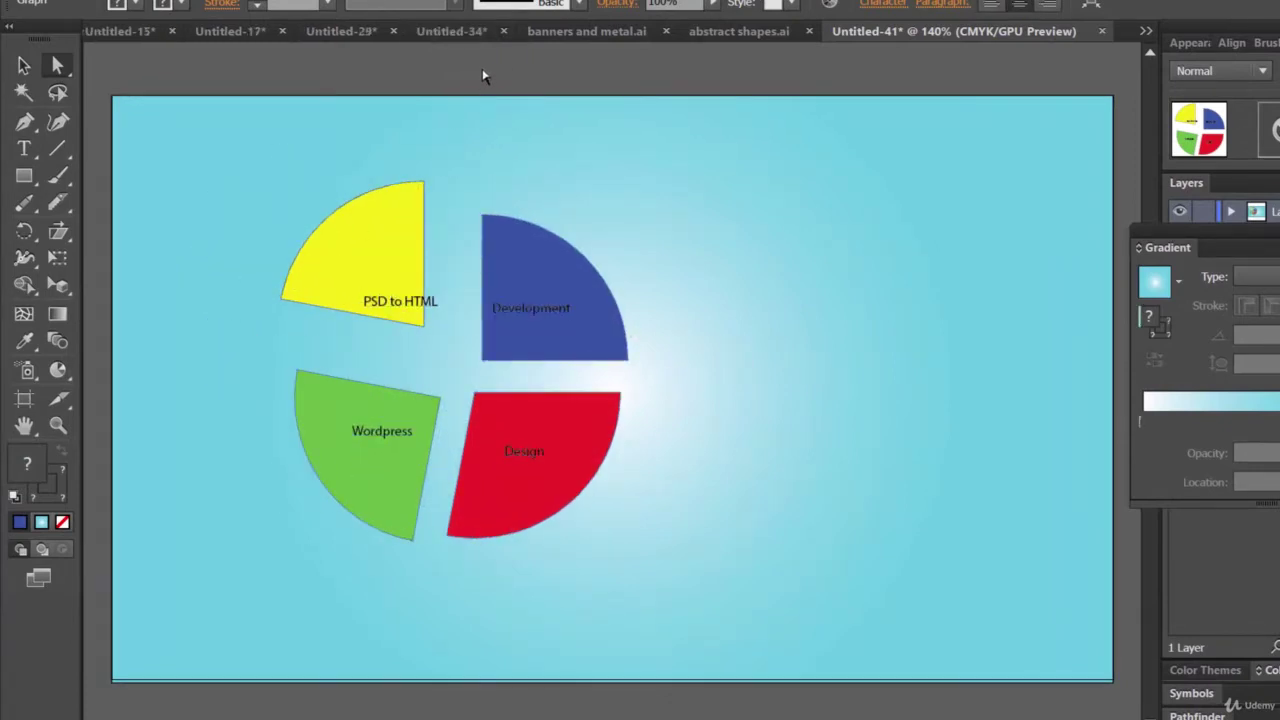
Reposition the PSD to HTML, Development and Wordpress labels so each sits well inside its slice.
left_click(403, 305)
left_click_drag(405, 302, 371, 267)
left_click_drag(535, 316, 552, 308)
mouse_move(400, 430)
left_mouse_down()
mouse_move(372, 437)
mouse_move(384, 438)
left_mouse_up()
left_click(526, 549)
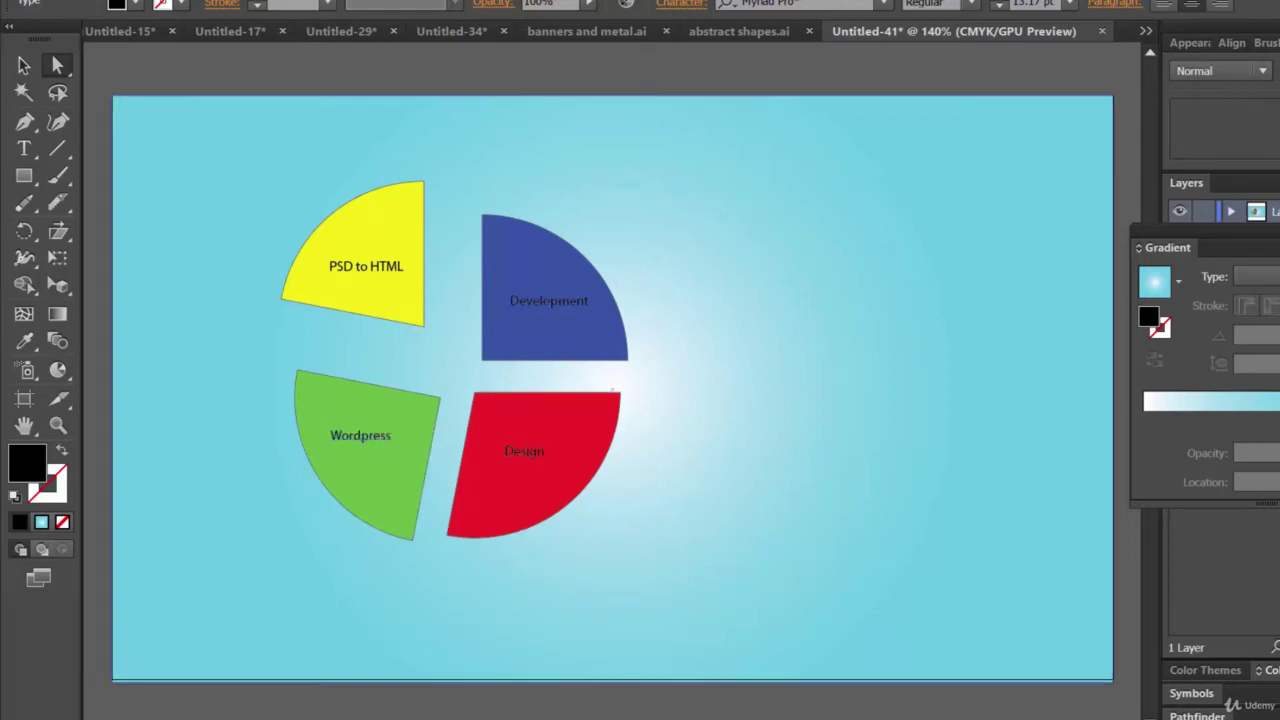
Try a white fill on the Wordpress label, and set it back to black.
left_click(160, 6)
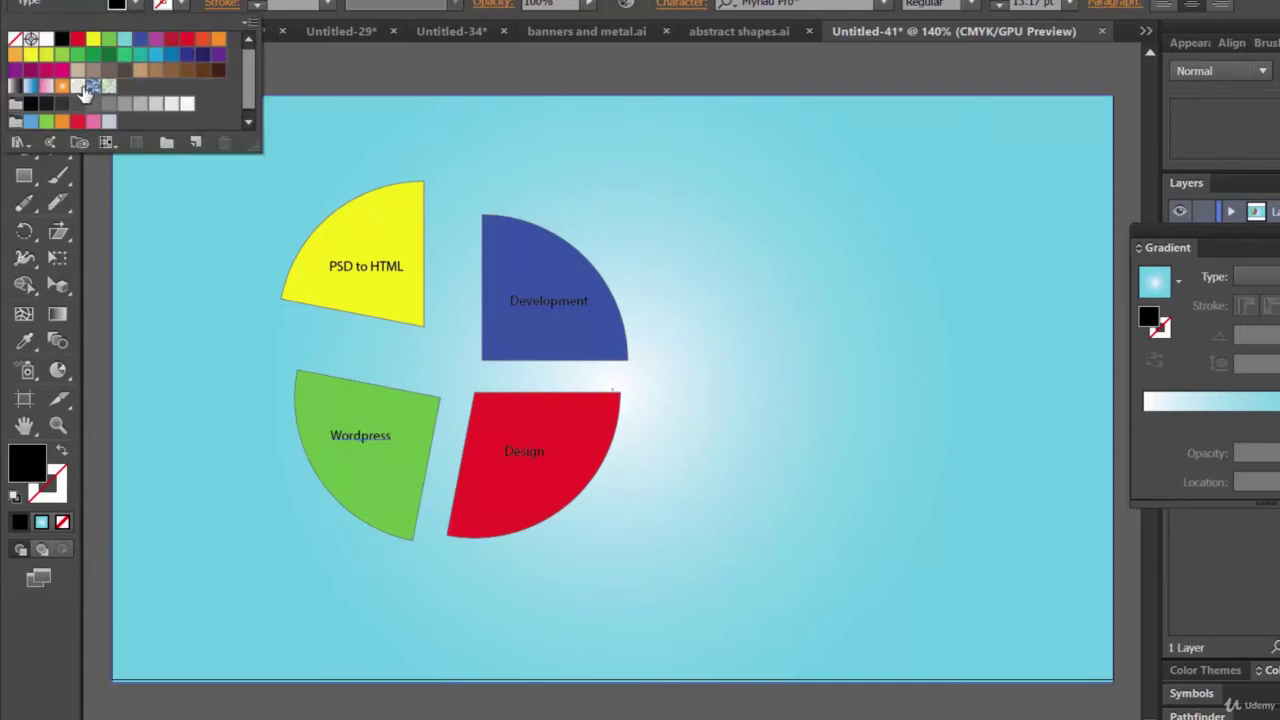
left_click(44, 40)
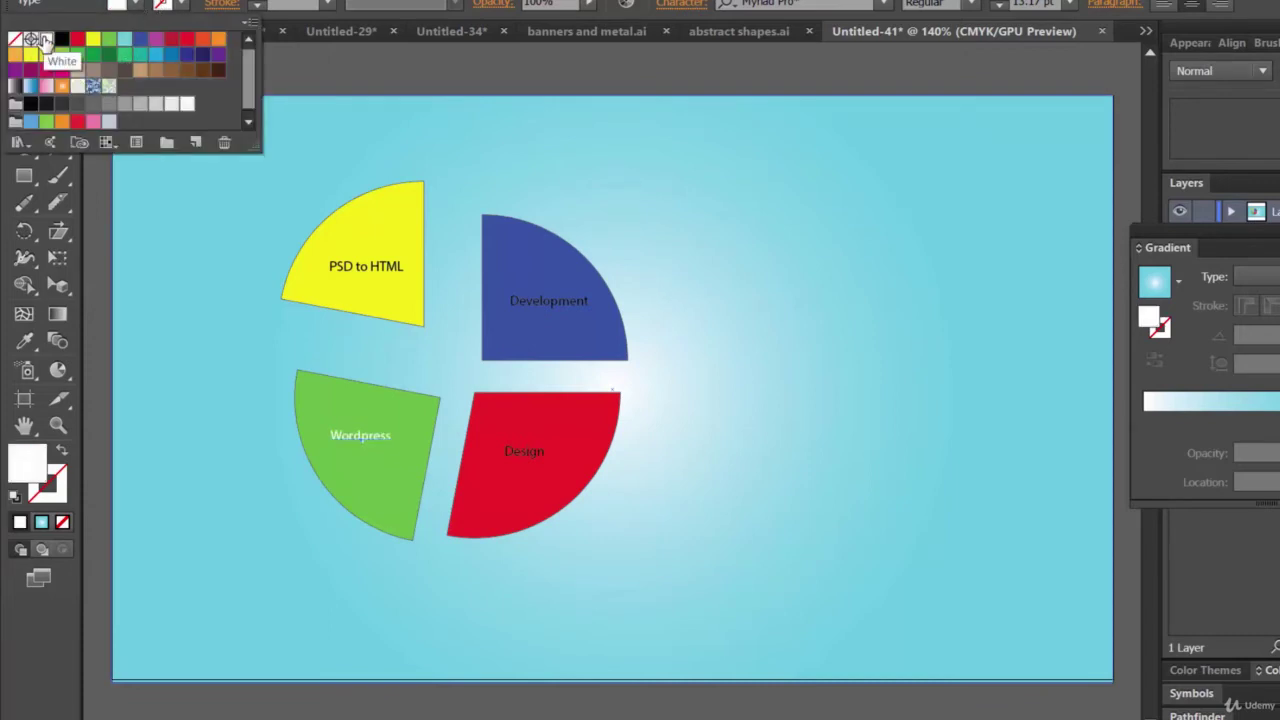
left_click(349, 79)
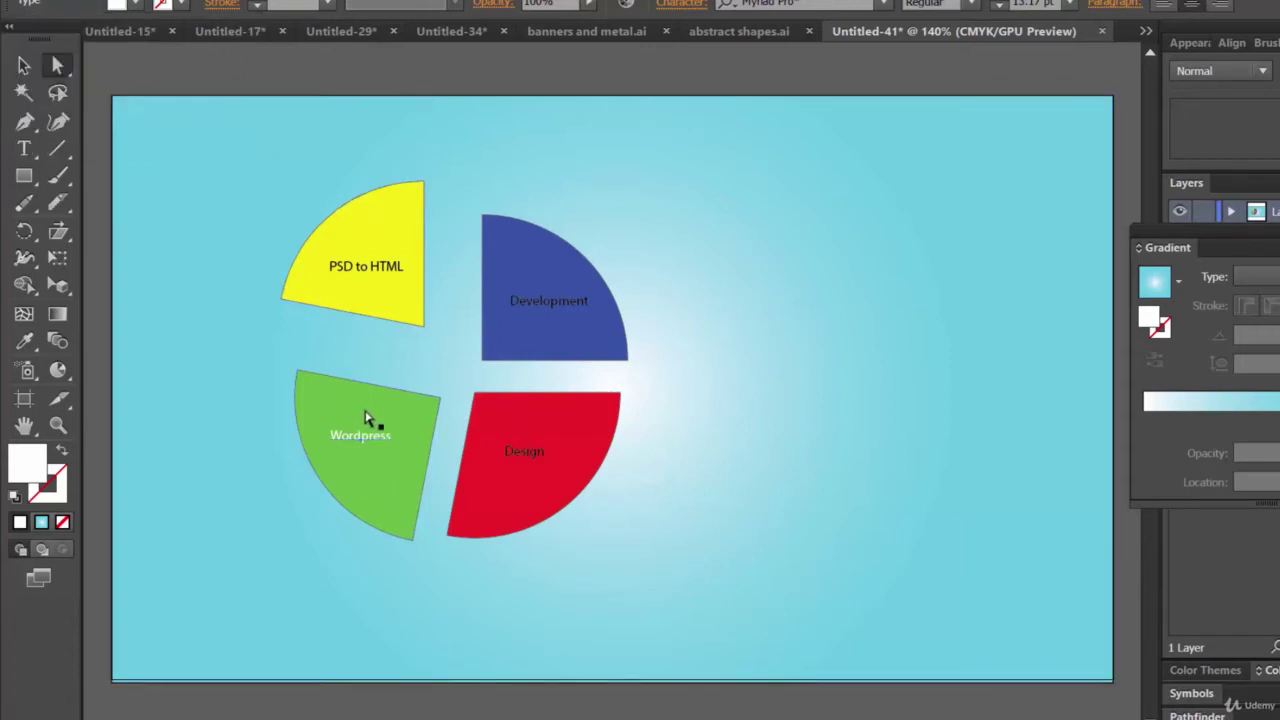
left_click(279, 358)
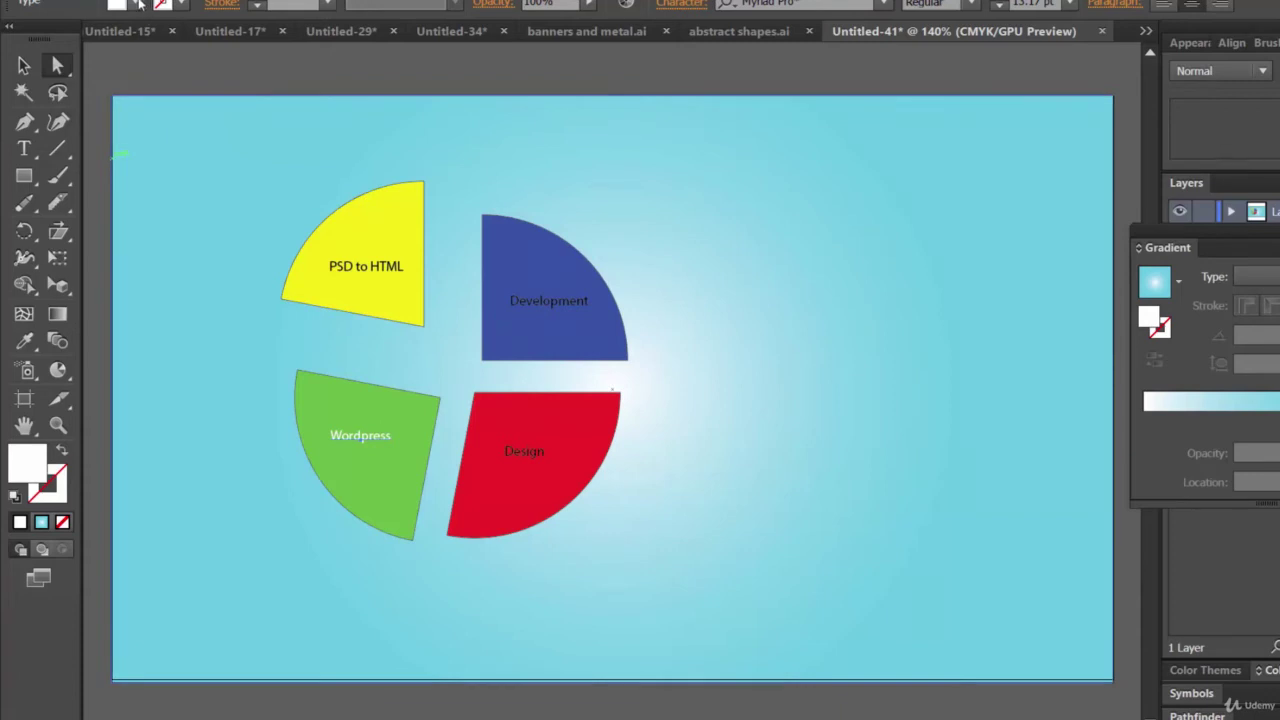
left_click(141, 4)
left_click(52, 44)
key("Escape")
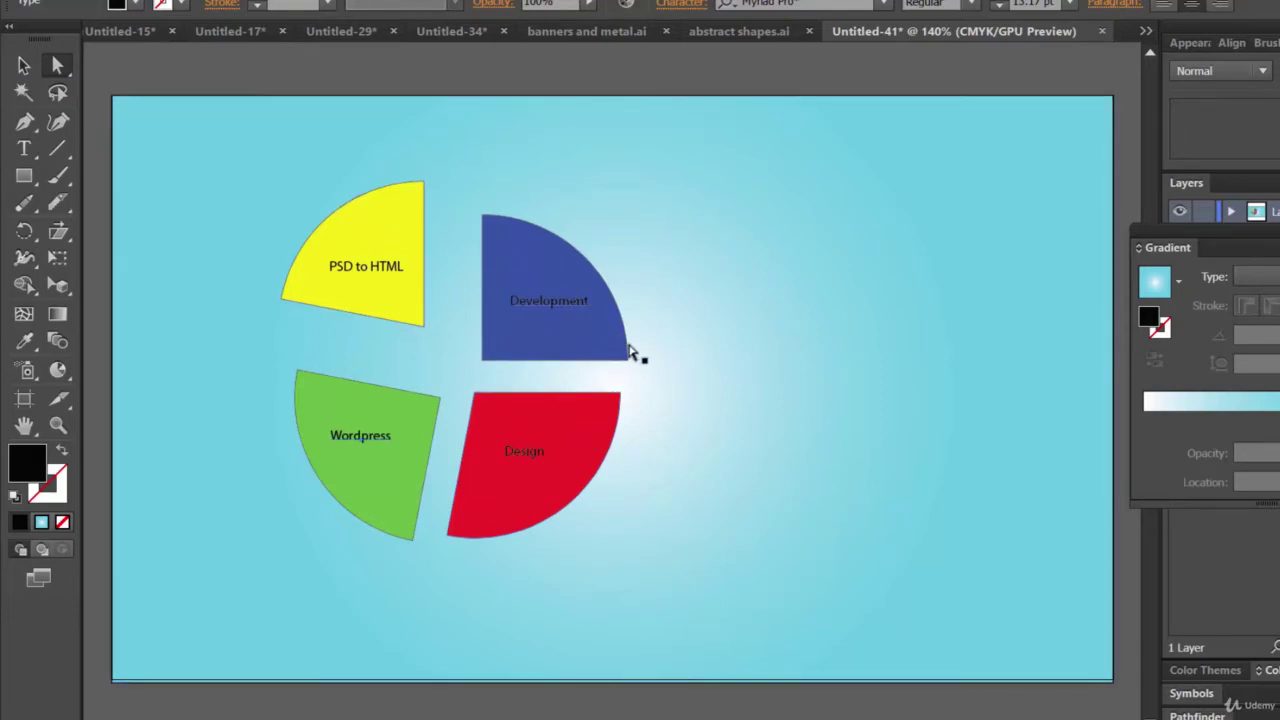
Apply a 3D Extrude & Bevel effect to the blue Development slice with 50 pt depth and a custom rotation of 11°, 0°, -2°.
left_click(530, 267)
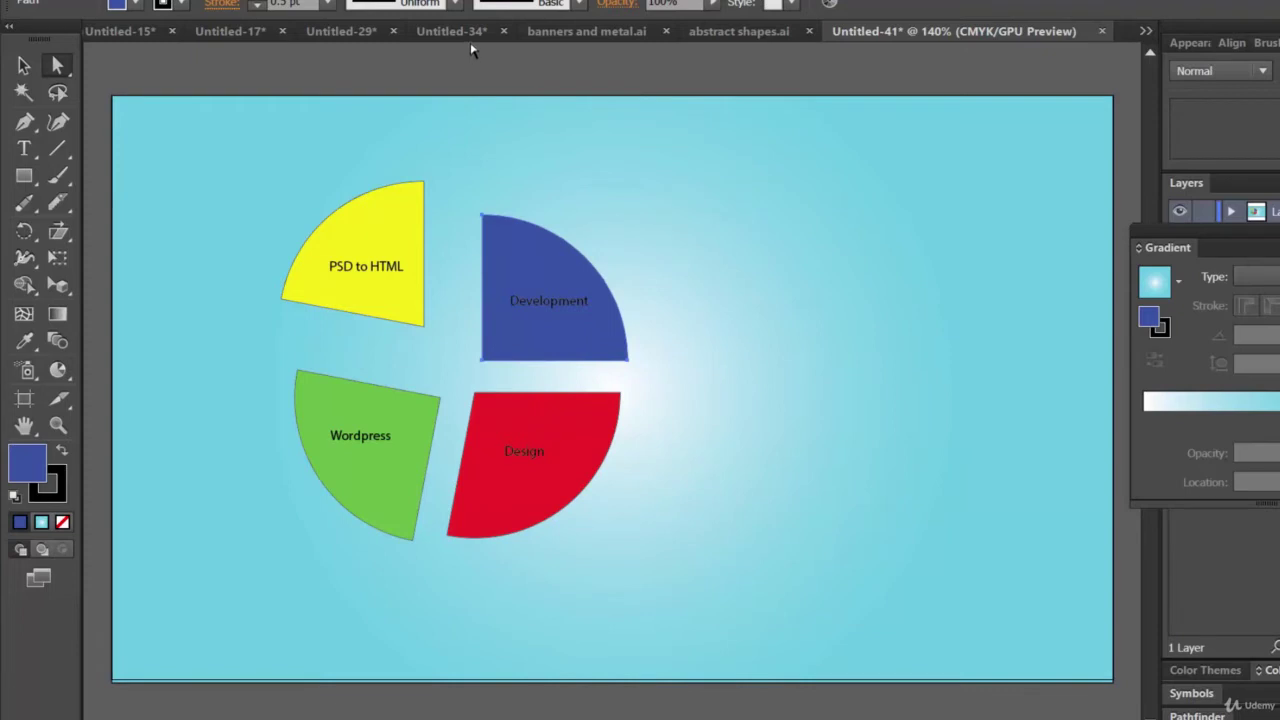
left_click(312, 1)
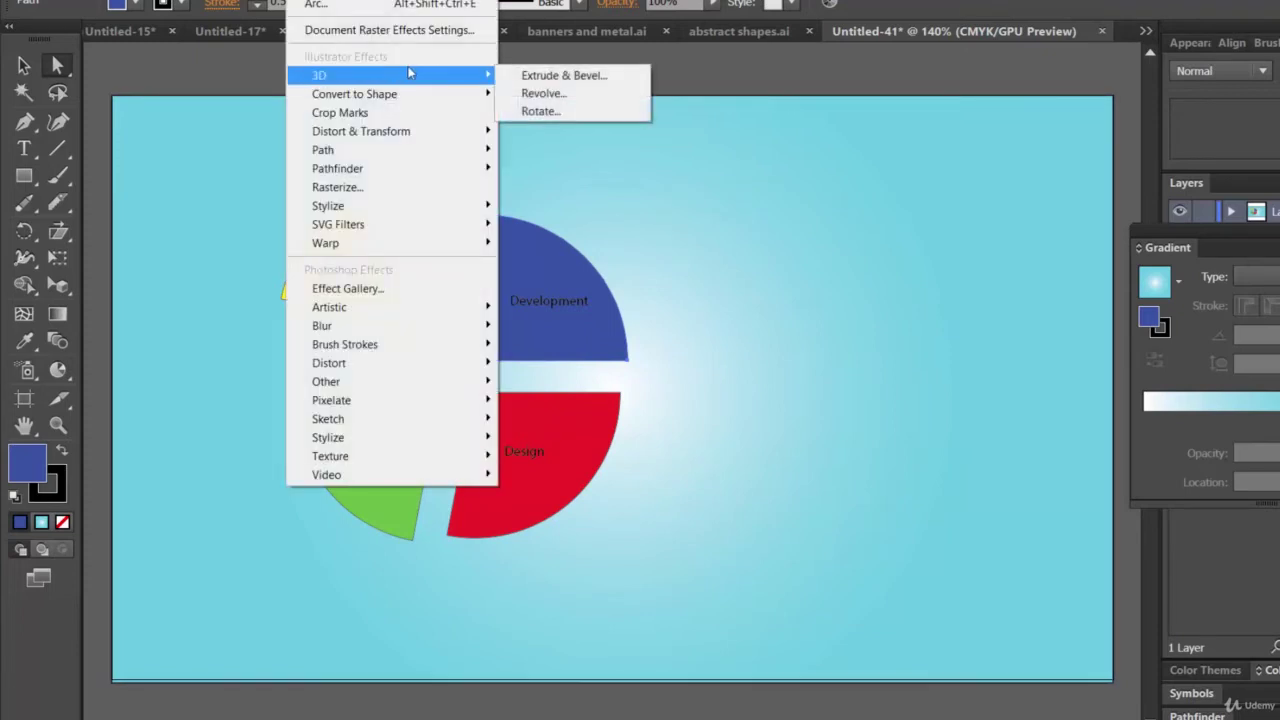
left_click(580, 75)
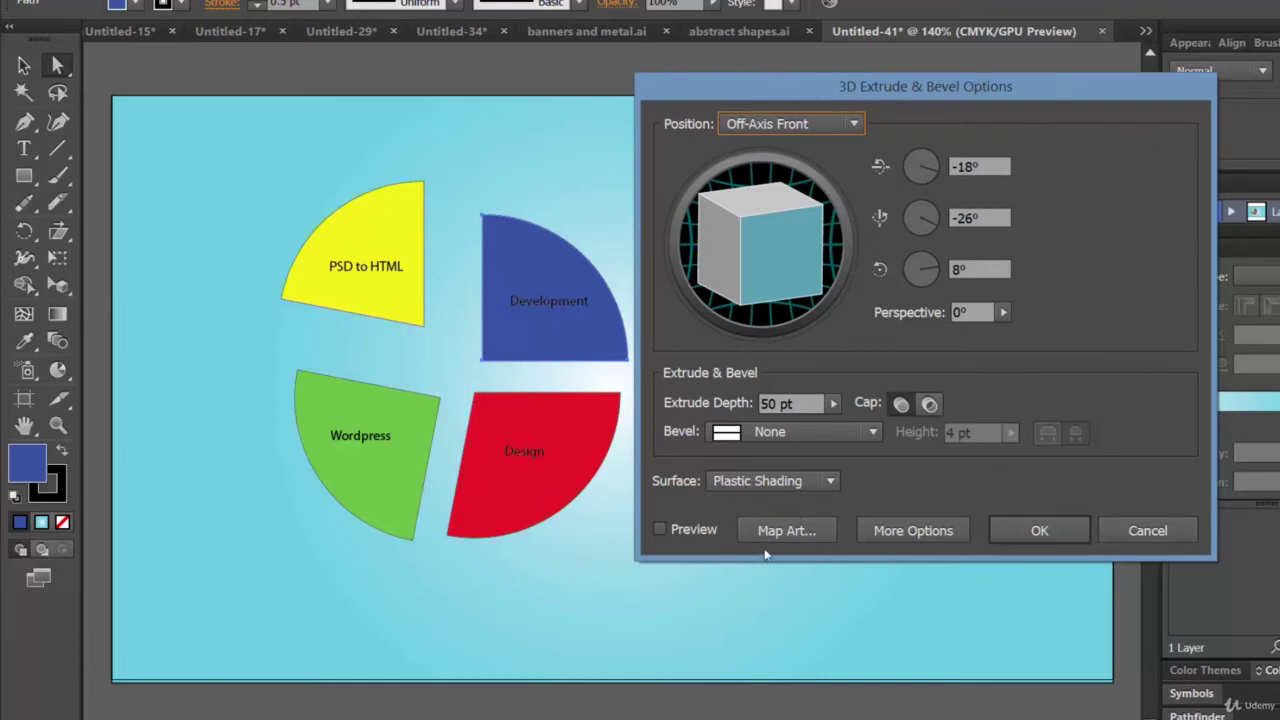
left_click(696, 532)
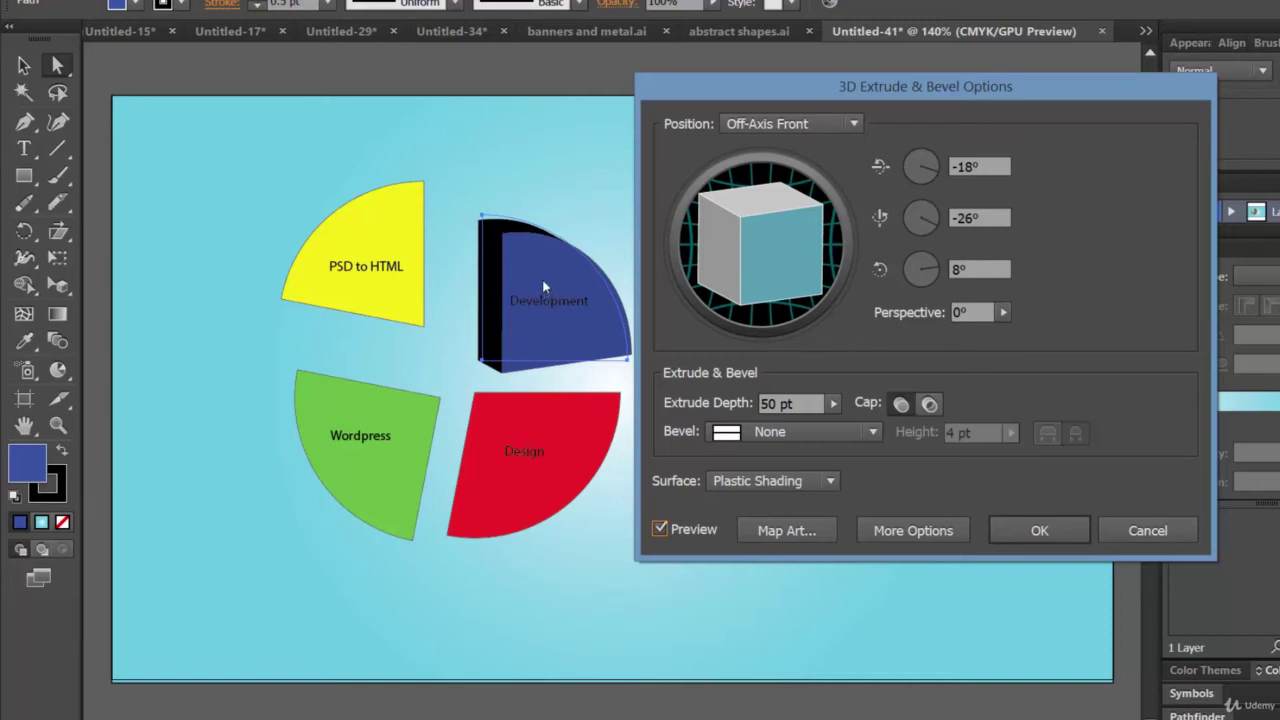
left_click_drag(791, 251, 754, 285)
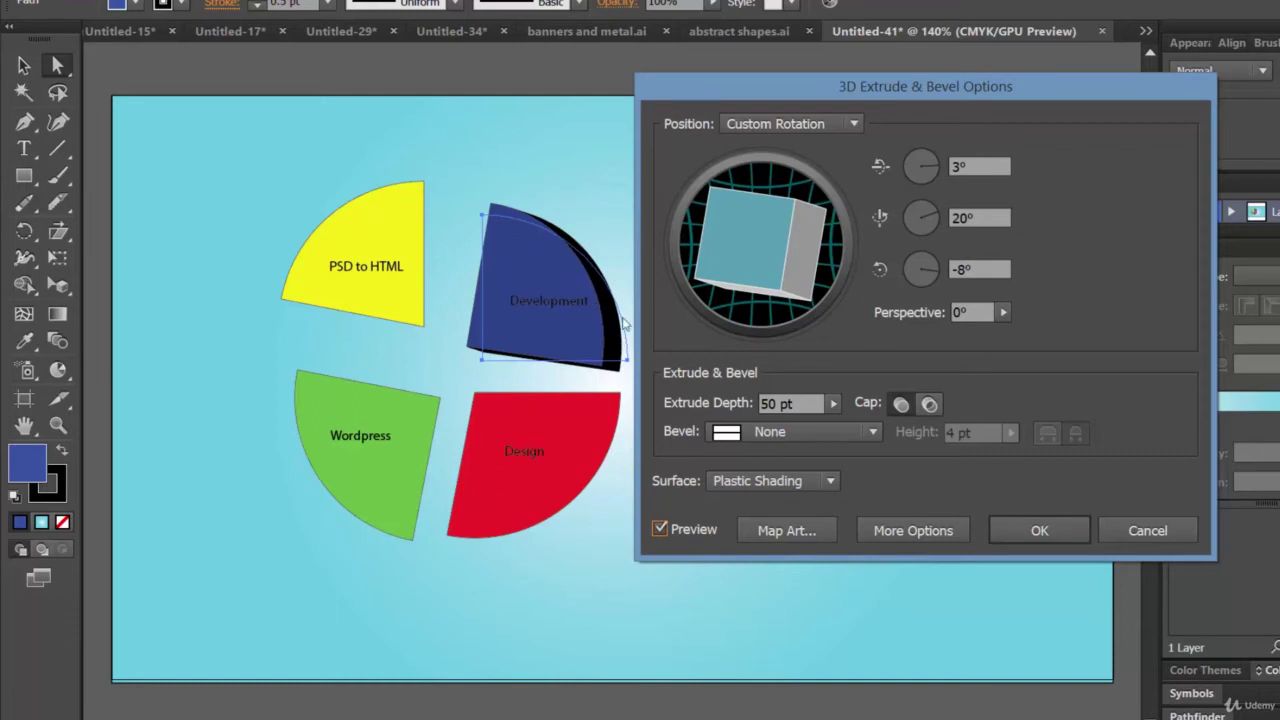
left_click_drag(757, 223, 812, 260)
left_click_drag(806, 210, 820, 228)
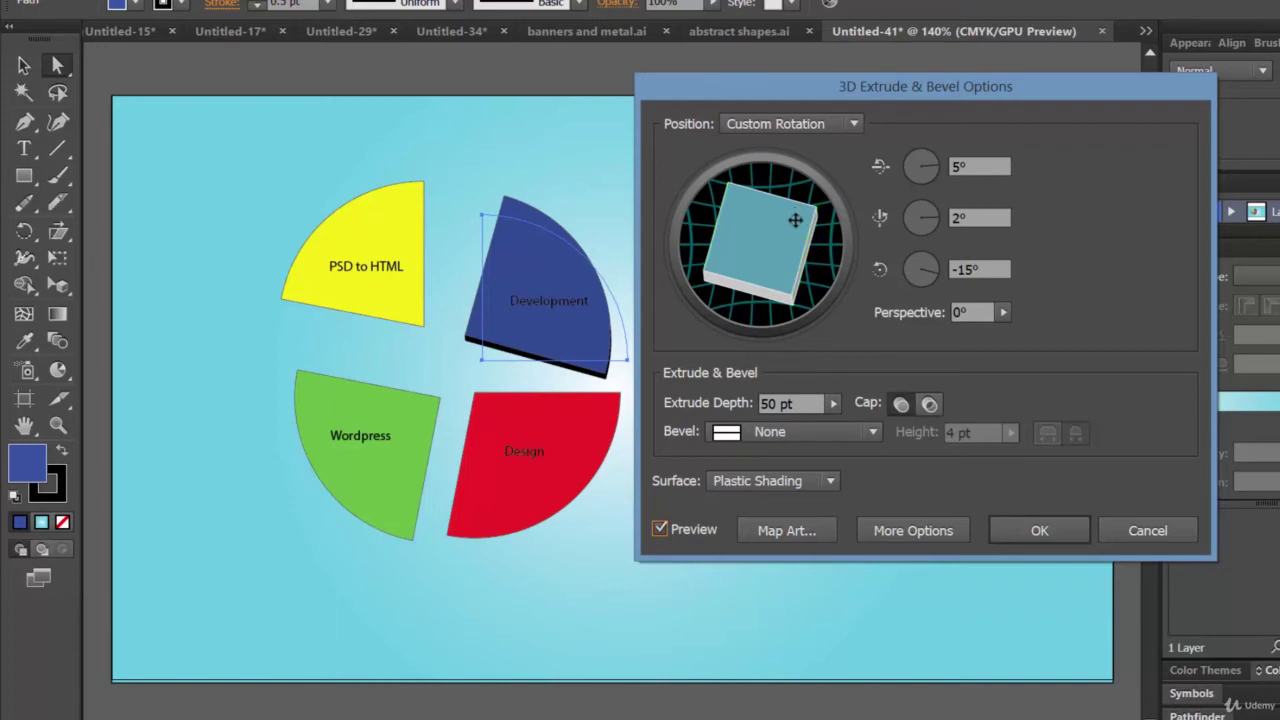
mouse_move(799, 219)
left_mouse_down()
mouse_move(820, 208)
mouse_move(785, 201)
left_mouse_up()
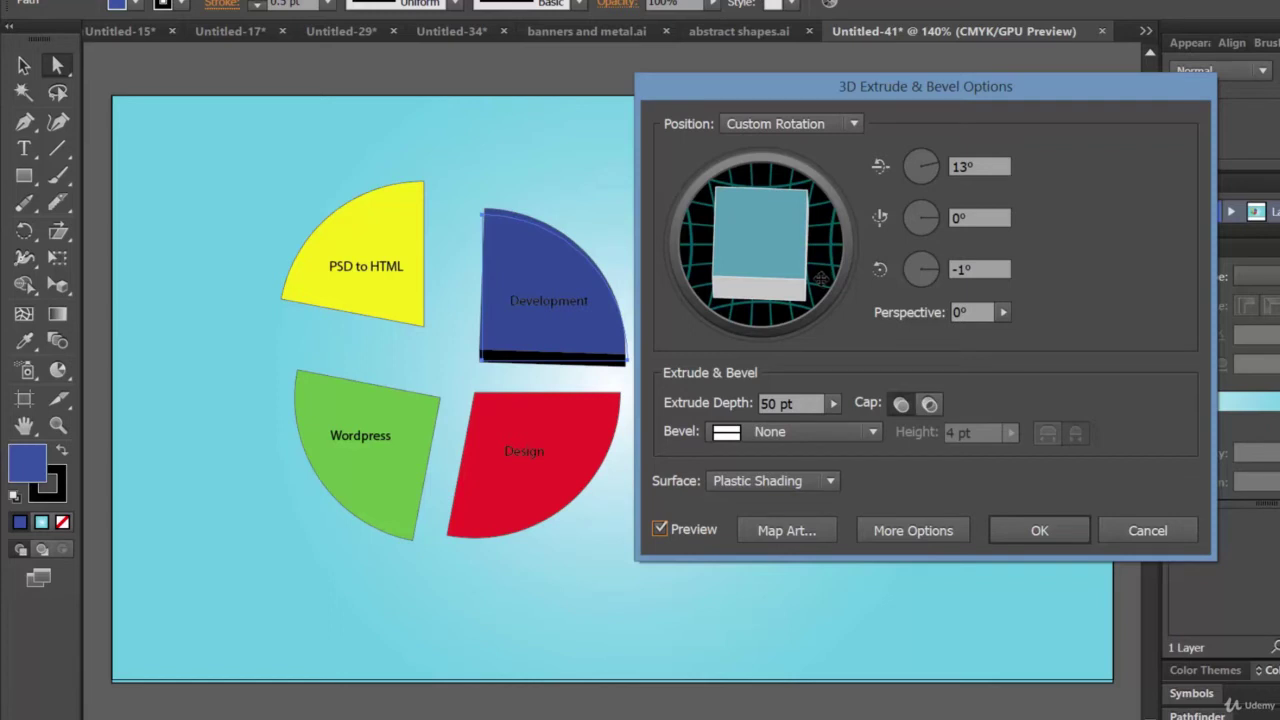
left_click_drag(791, 257, 793, 259)
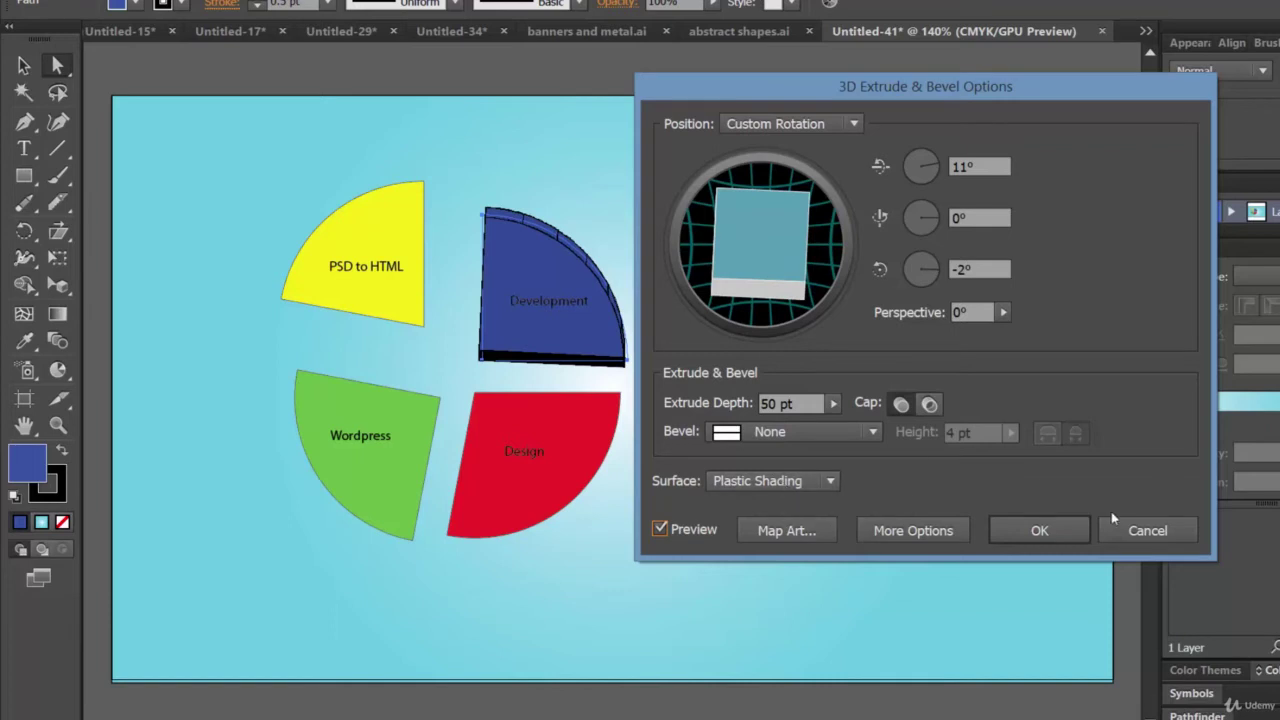
left_click(1055, 532)
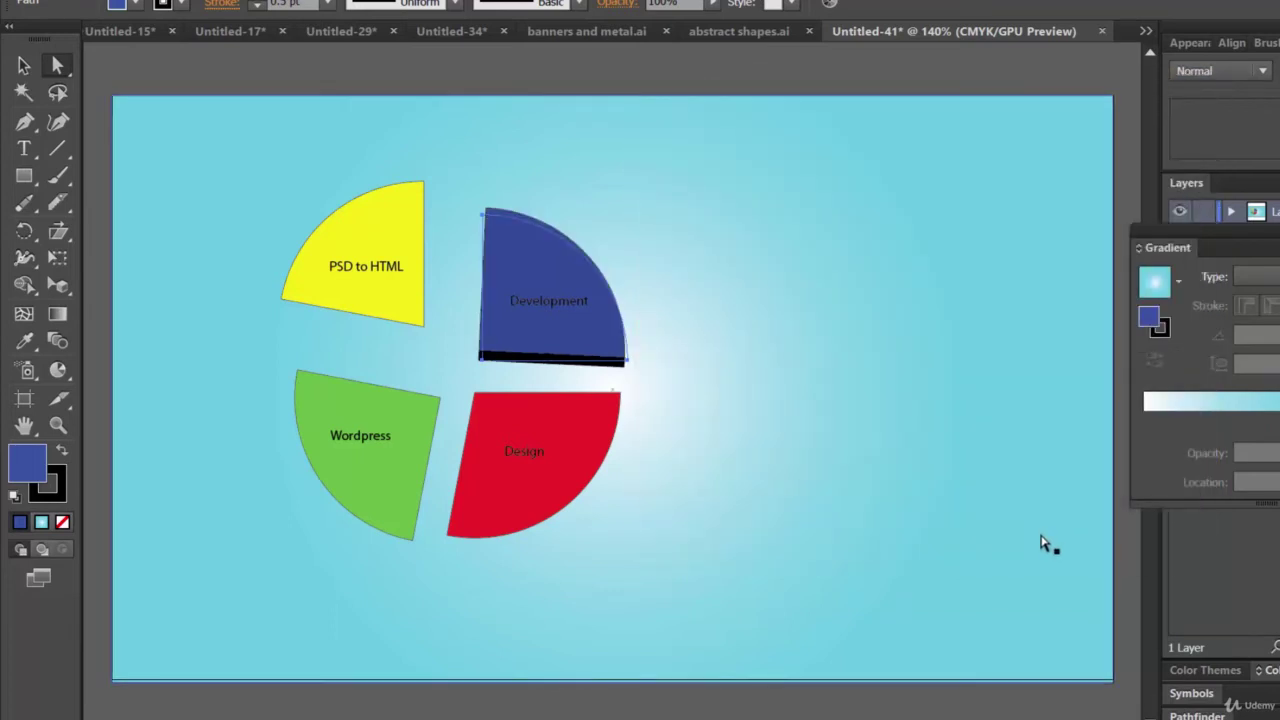
Apply a 3D Extrude & Bevel effect to the red Design slice with 50 pt depth and a custom rotation of 6°, 5°, -2°.
left_click(584, 449)
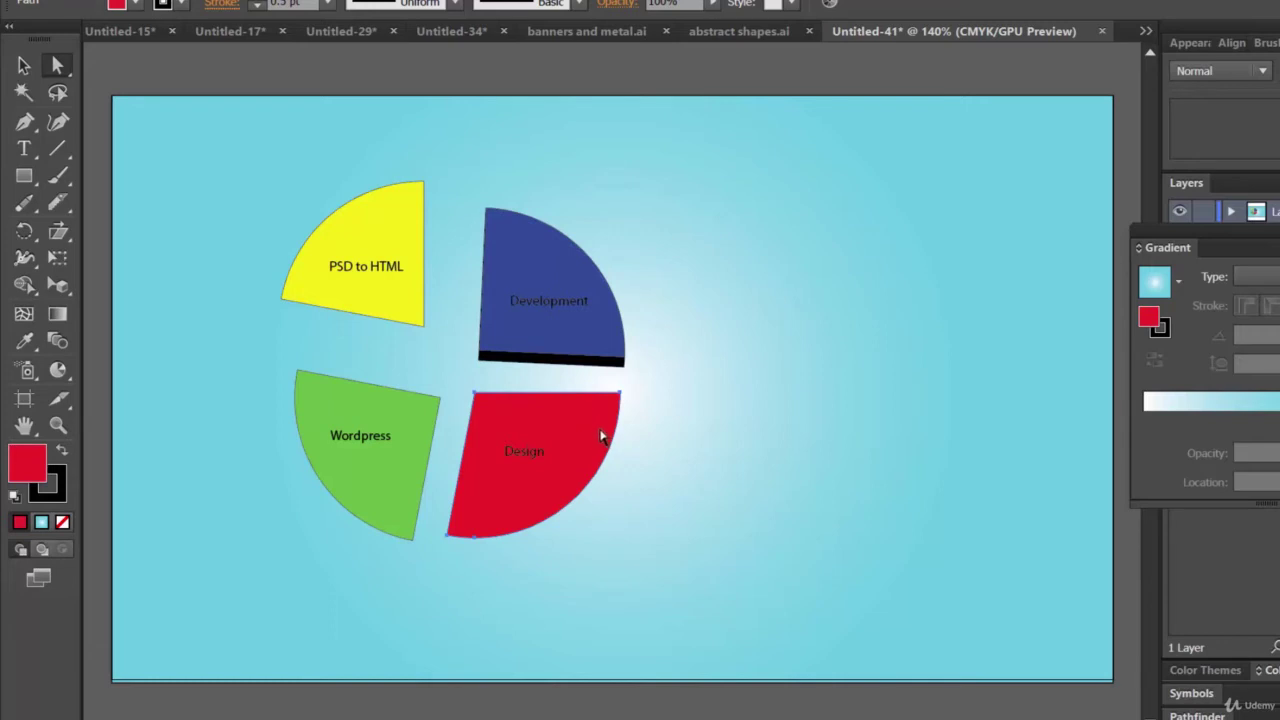
left_click(312, 5)
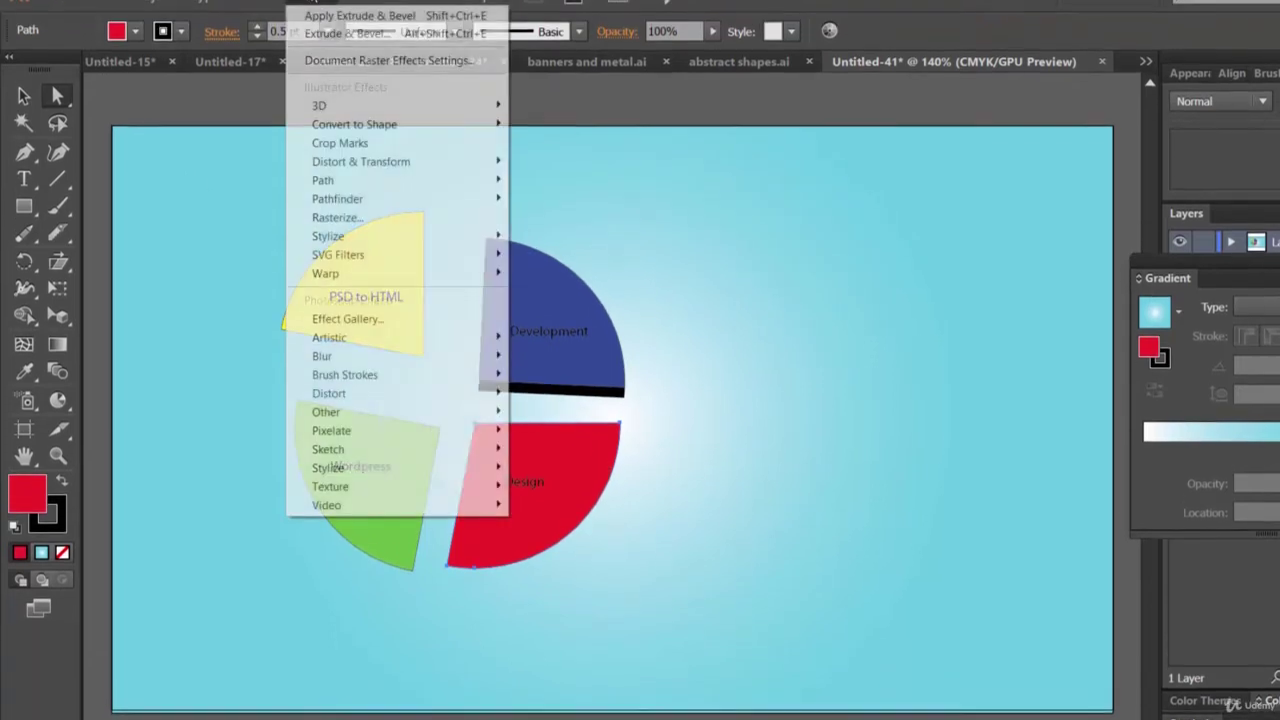
mouse_move(423, 118)
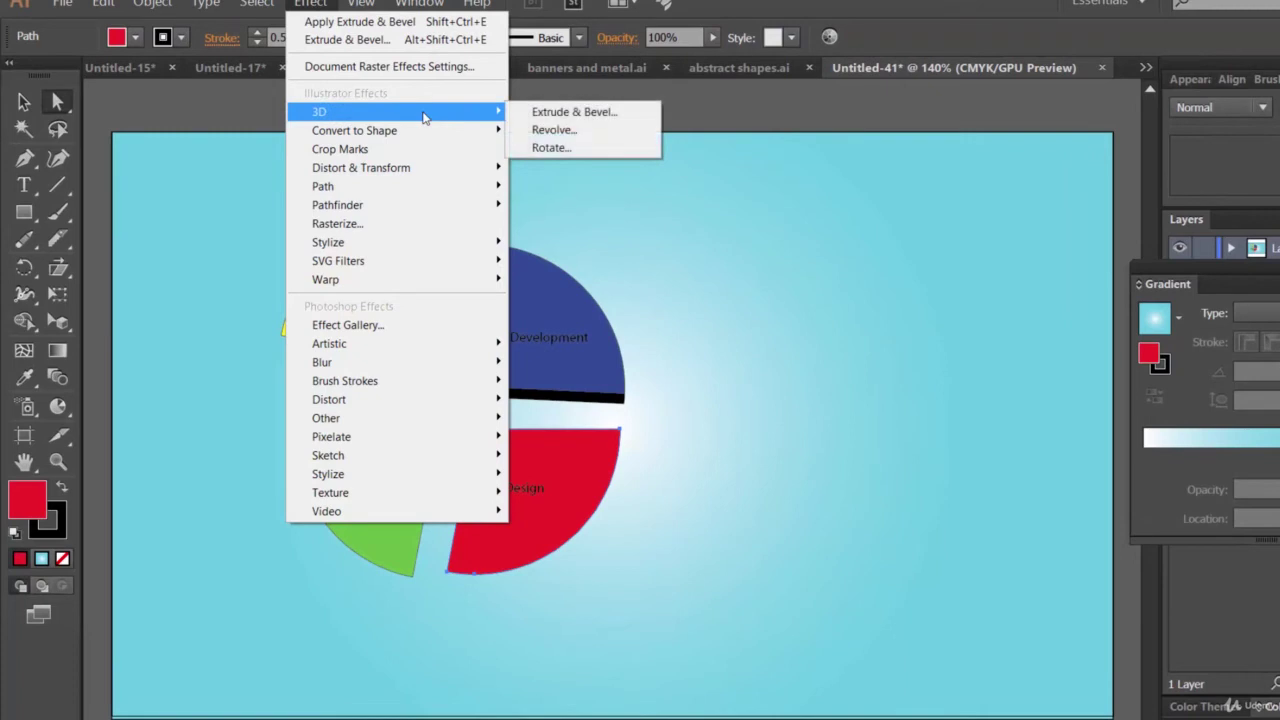
left_click(590, 111)
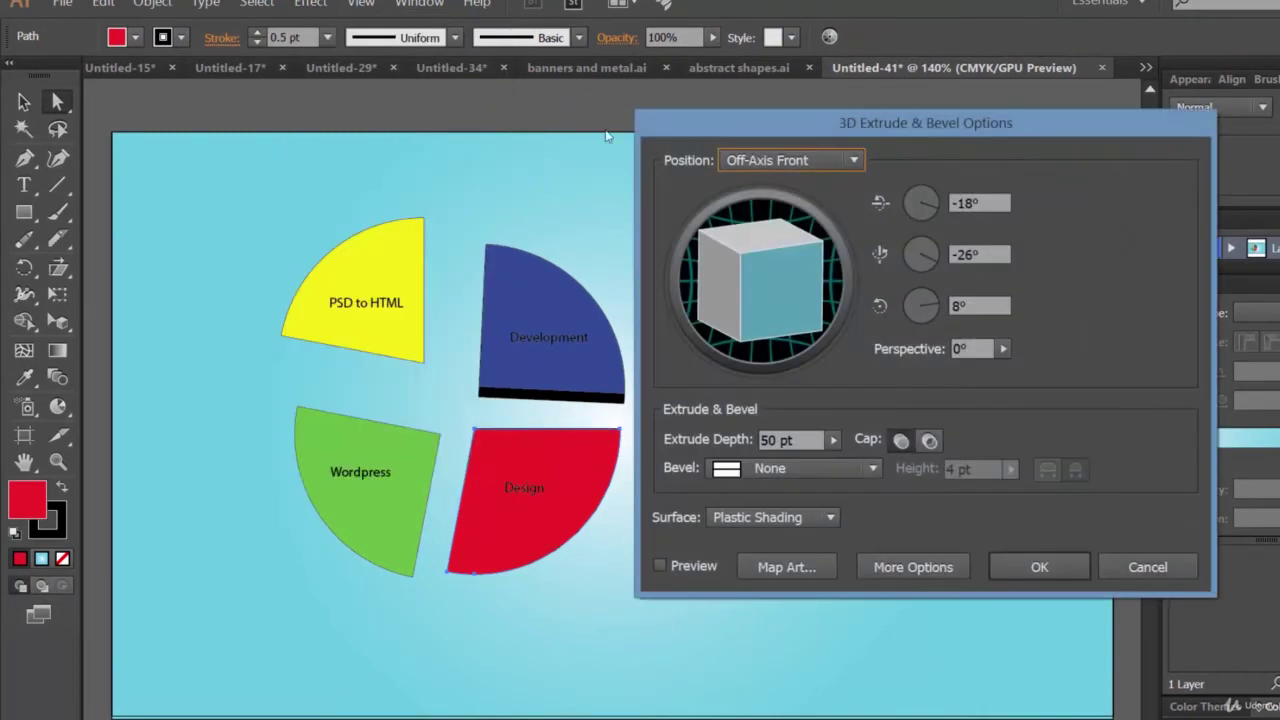
left_click(660, 566)
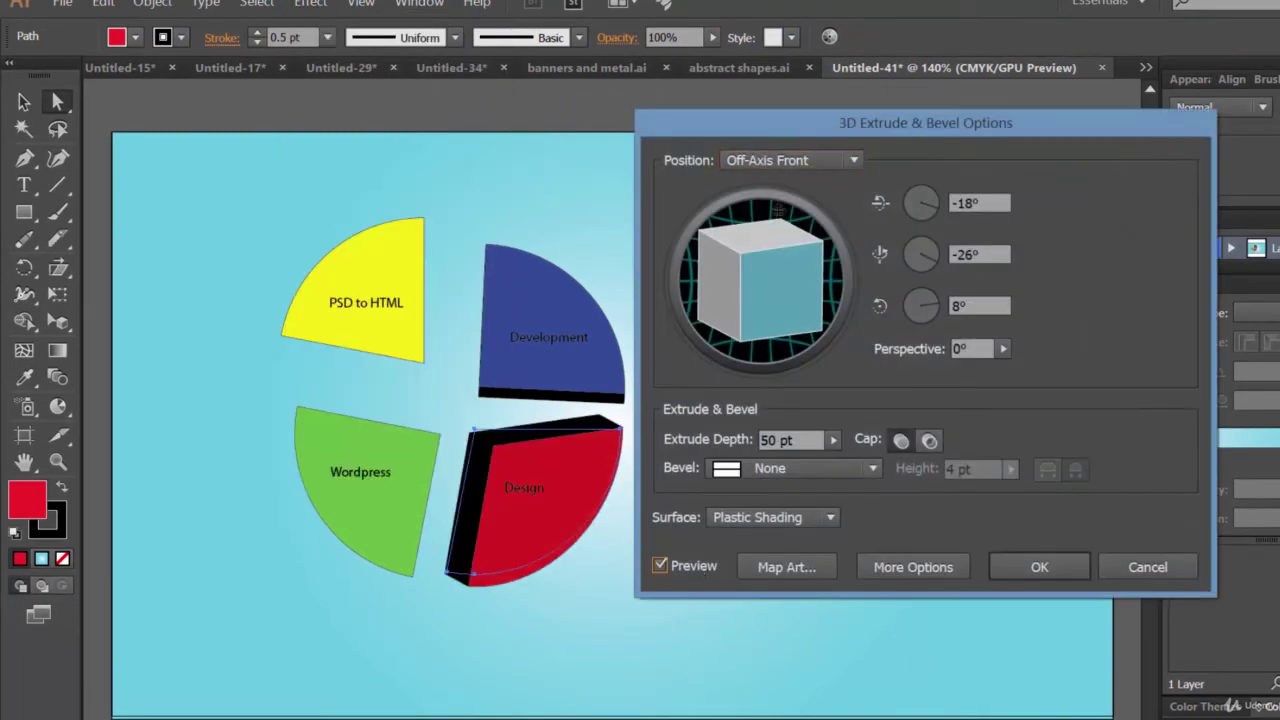
mouse_move(779, 293)
left_mouse_down()
mouse_move(752, 285)
mouse_move(743, 258)
mouse_move(764, 278)
left_mouse_up()
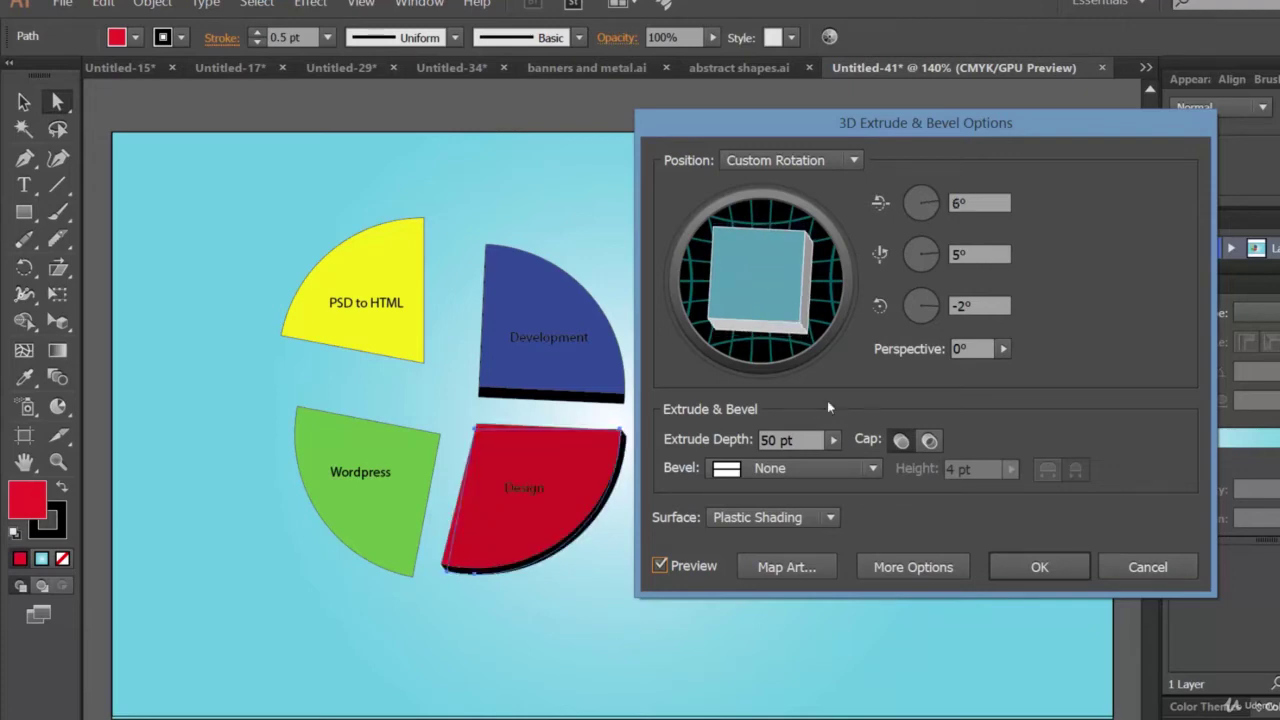
left_click(1048, 567)
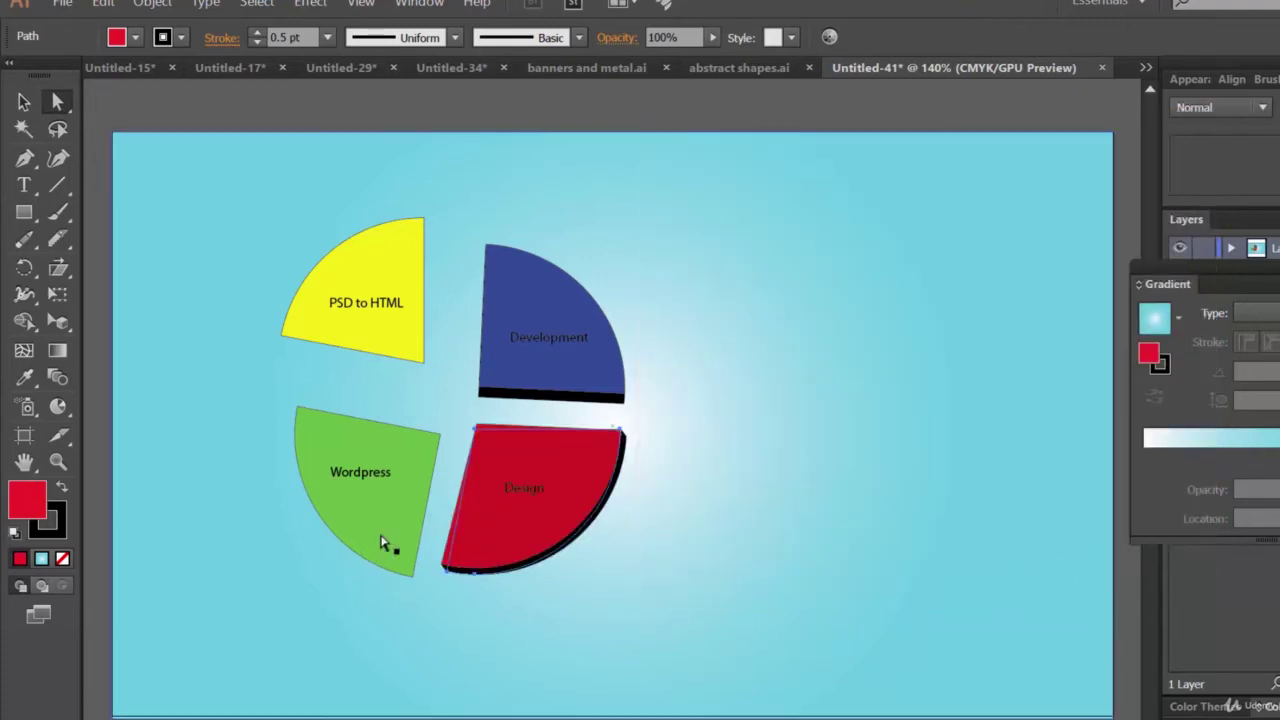
Apply a 3D Extrude & Bevel effect to the green Wordpress slice with 50 pt depth, No Shading and a custom rotation of 10°, 10°, 0°.
left_click(419, 526)
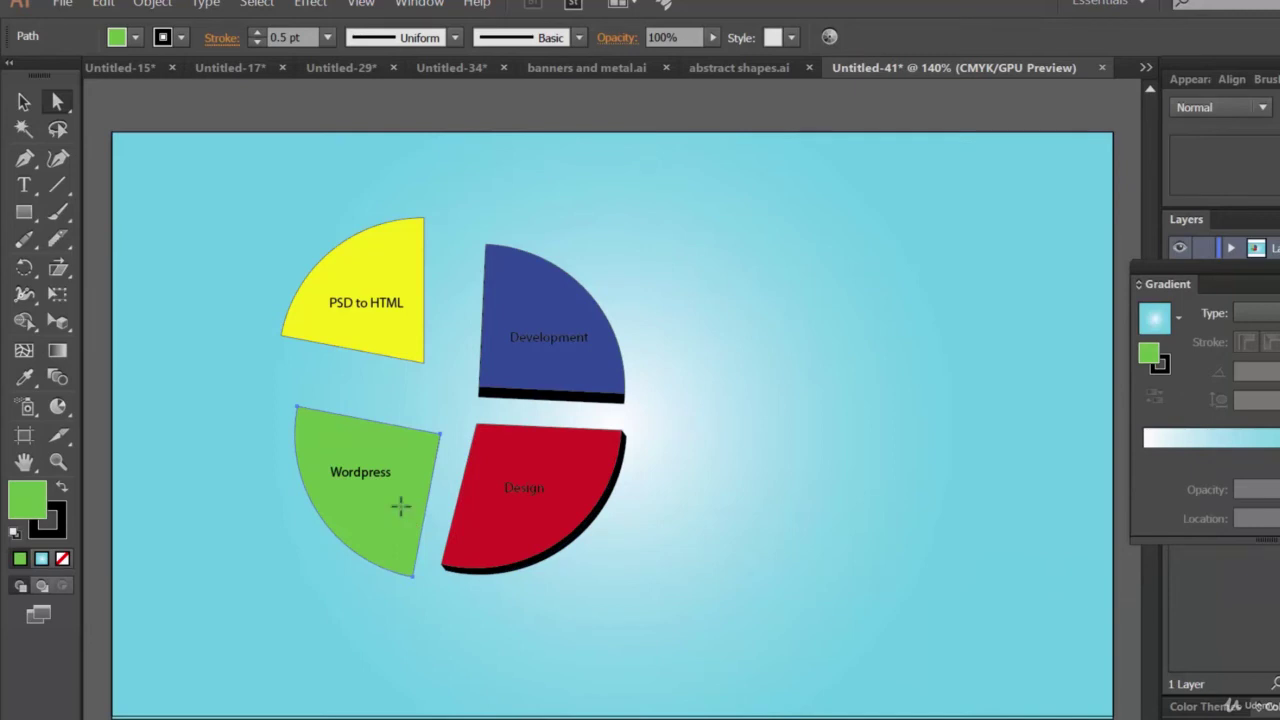
left_click(315, 5)
mouse_move(472, 112)
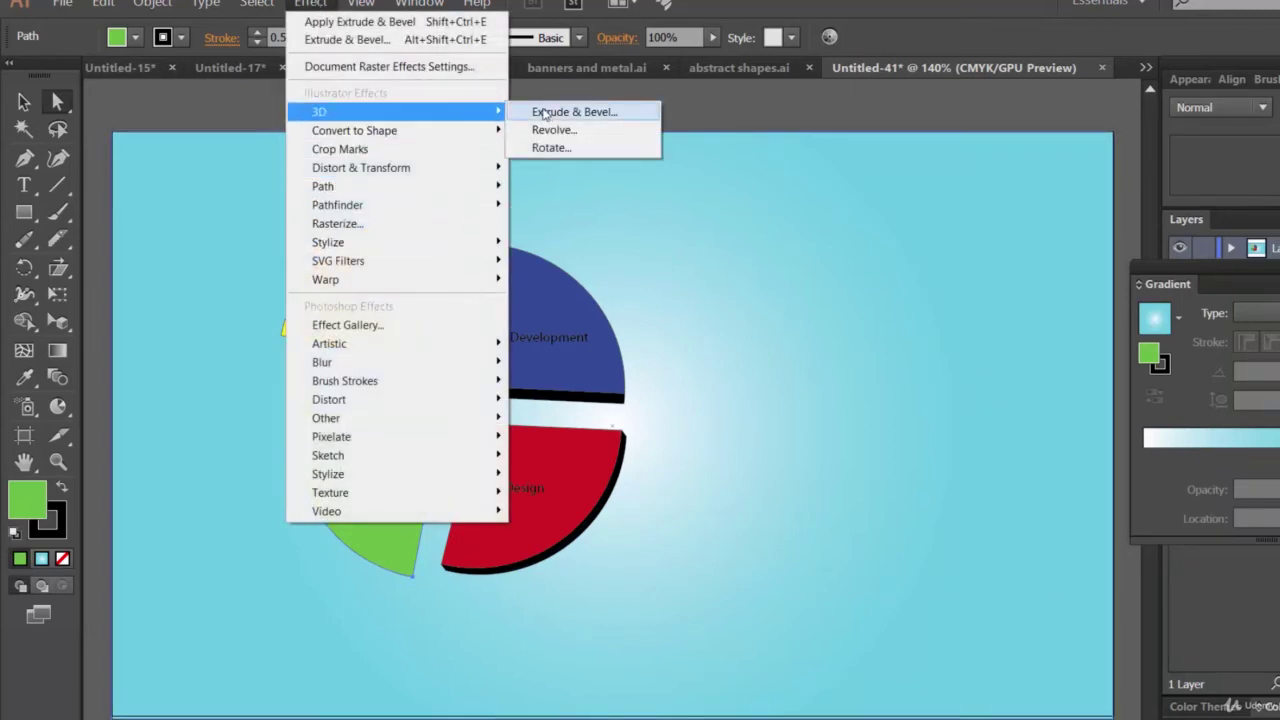
left_click(565, 112)
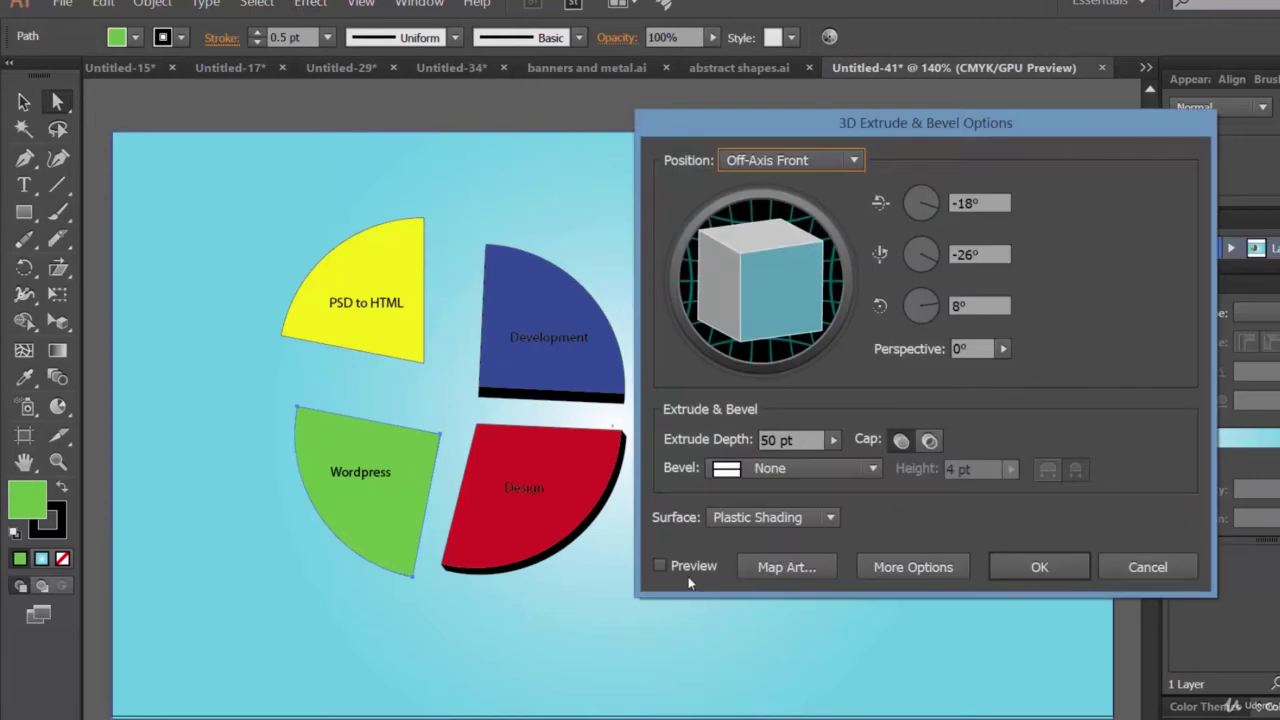
left_click(689, 570)
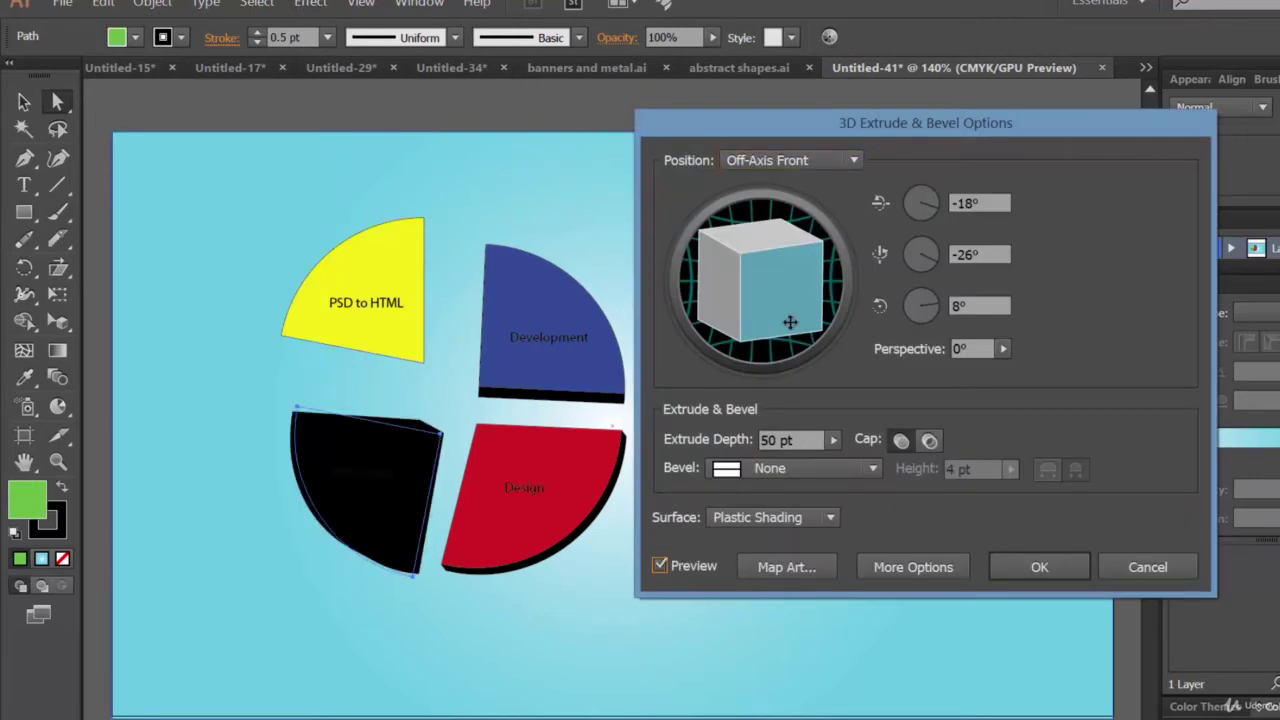
mouse_move(783, 309)
left_mouse_down()
mouse_move(767, 283)
mouse_move(723, 298)
mouse_move(771, 297)
mouse_move(758, 302)
mouse_move(766, 310)
left_mouse_up()
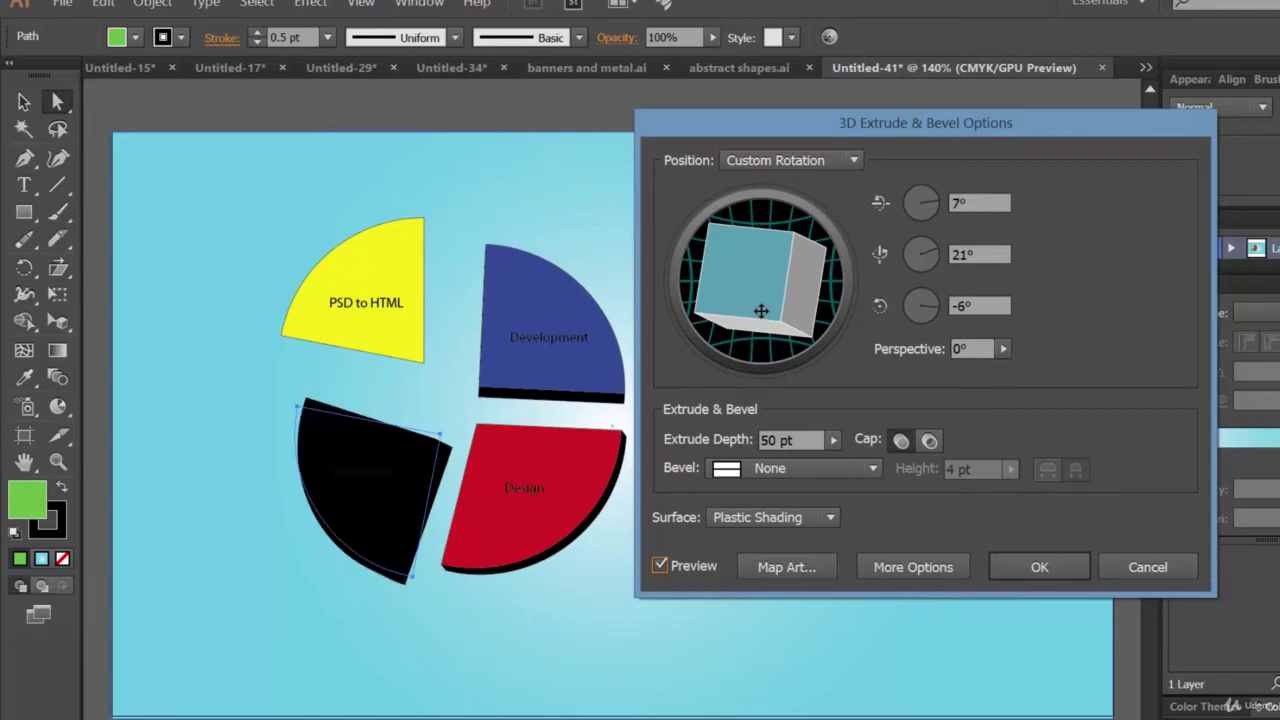
left_click(790, 518)
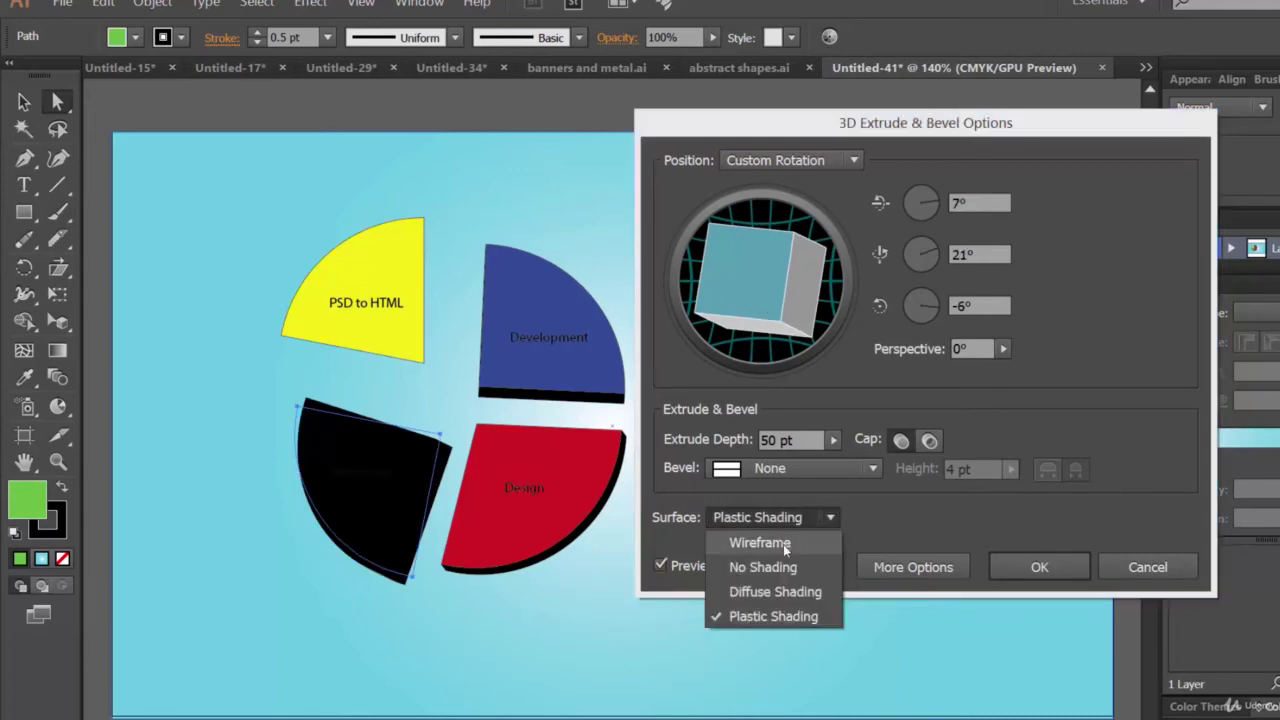
left_click(785, 567)
left_click_drag(760, 286, 766, 296)
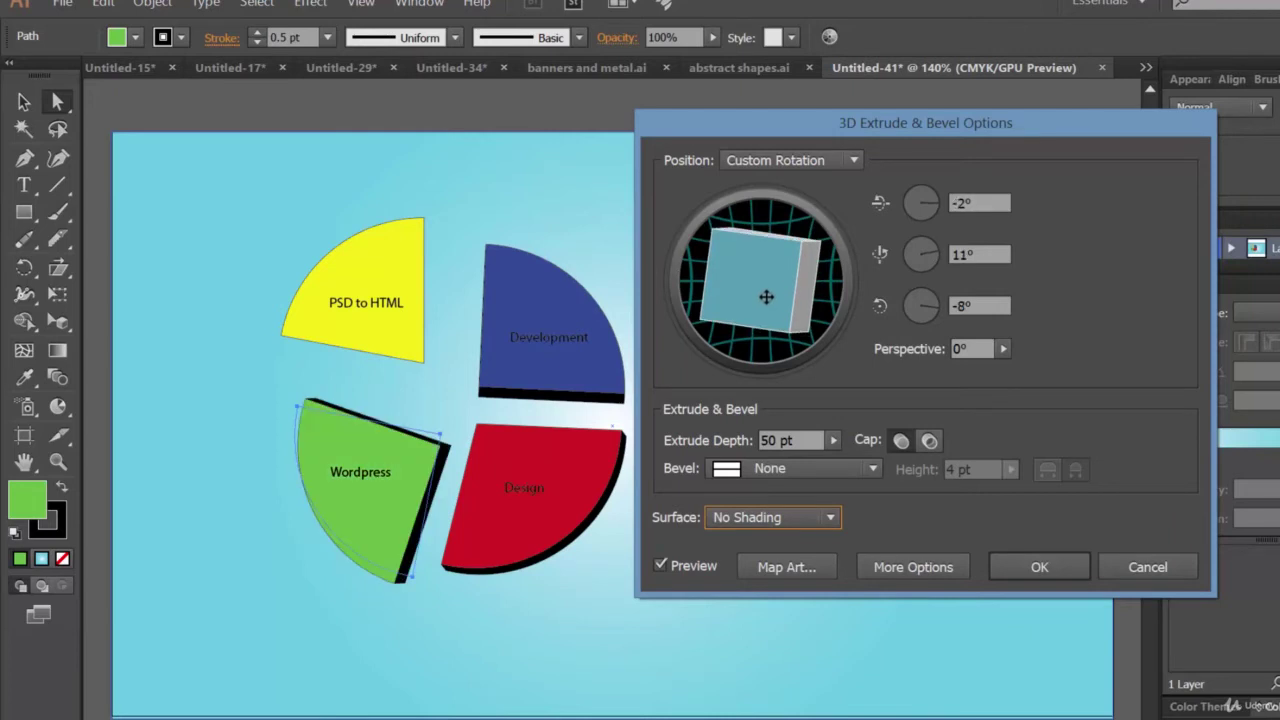
left_click_drag(794, 251, 781, 310)
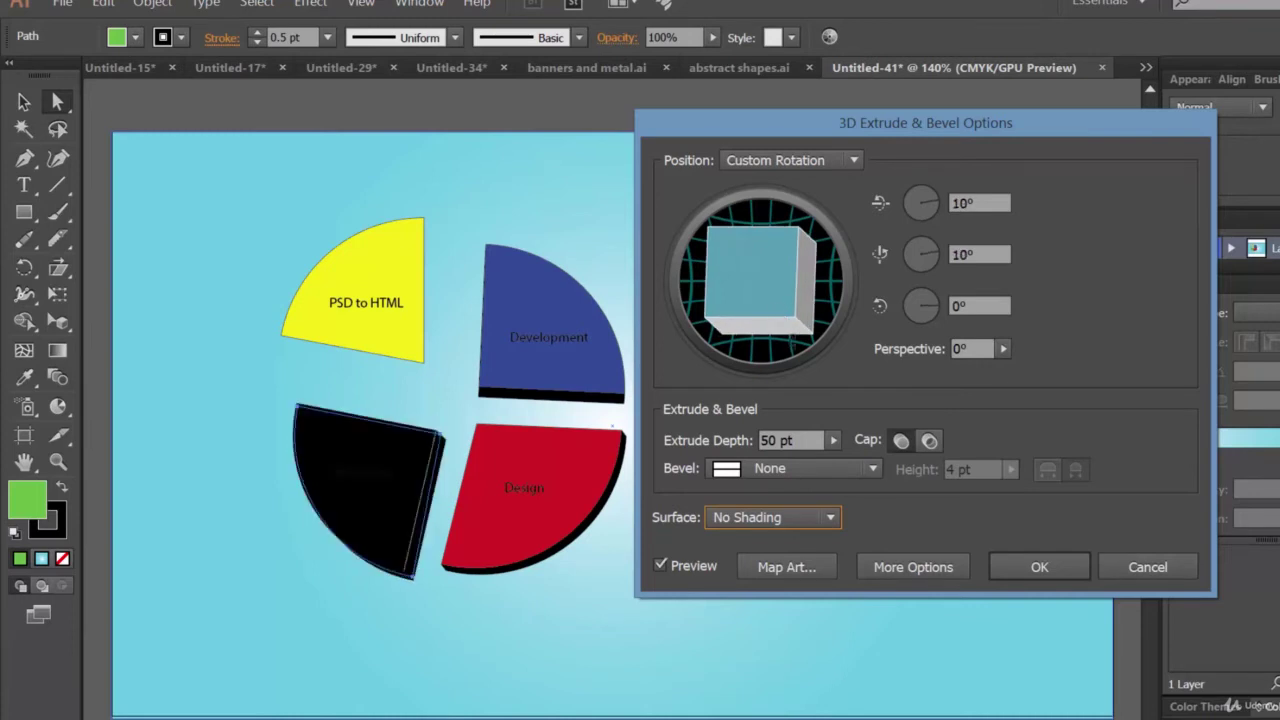
left_click(1044, 561)
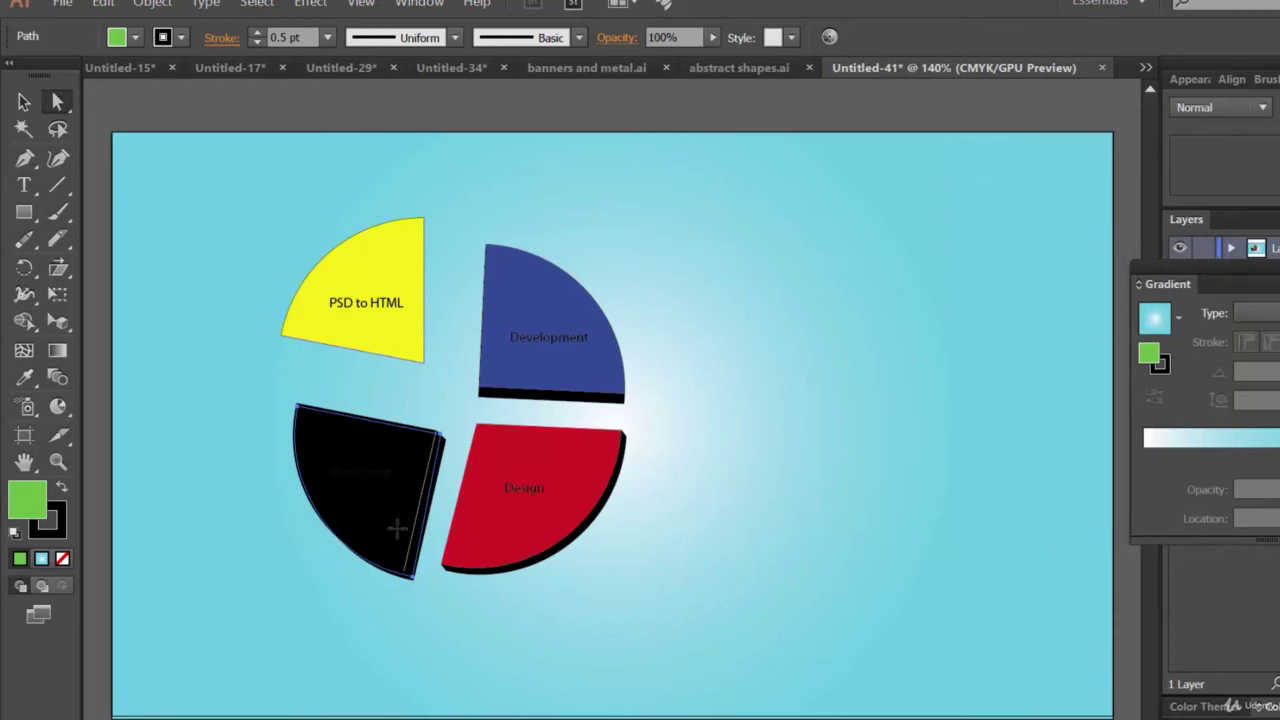
Try an RGB Cyan fill on the Wordpress slice, and set it back to green.
left_click(135, 38)
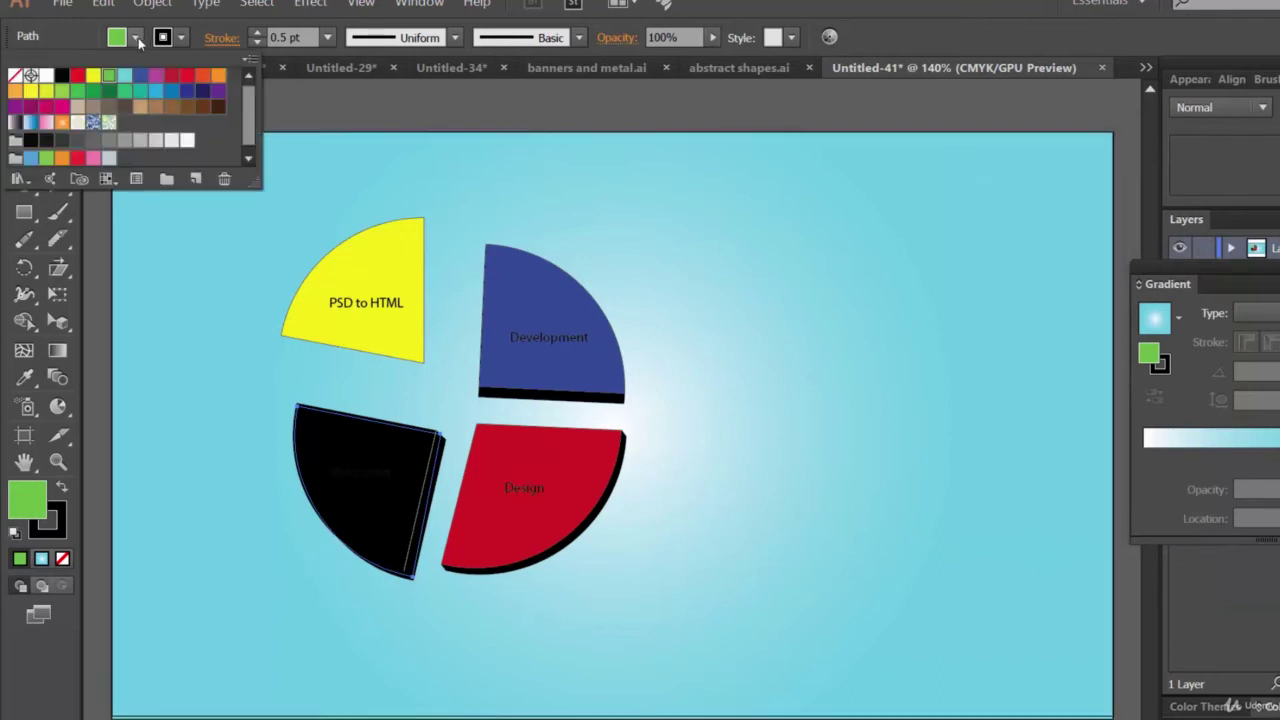
left_click(122, 78)
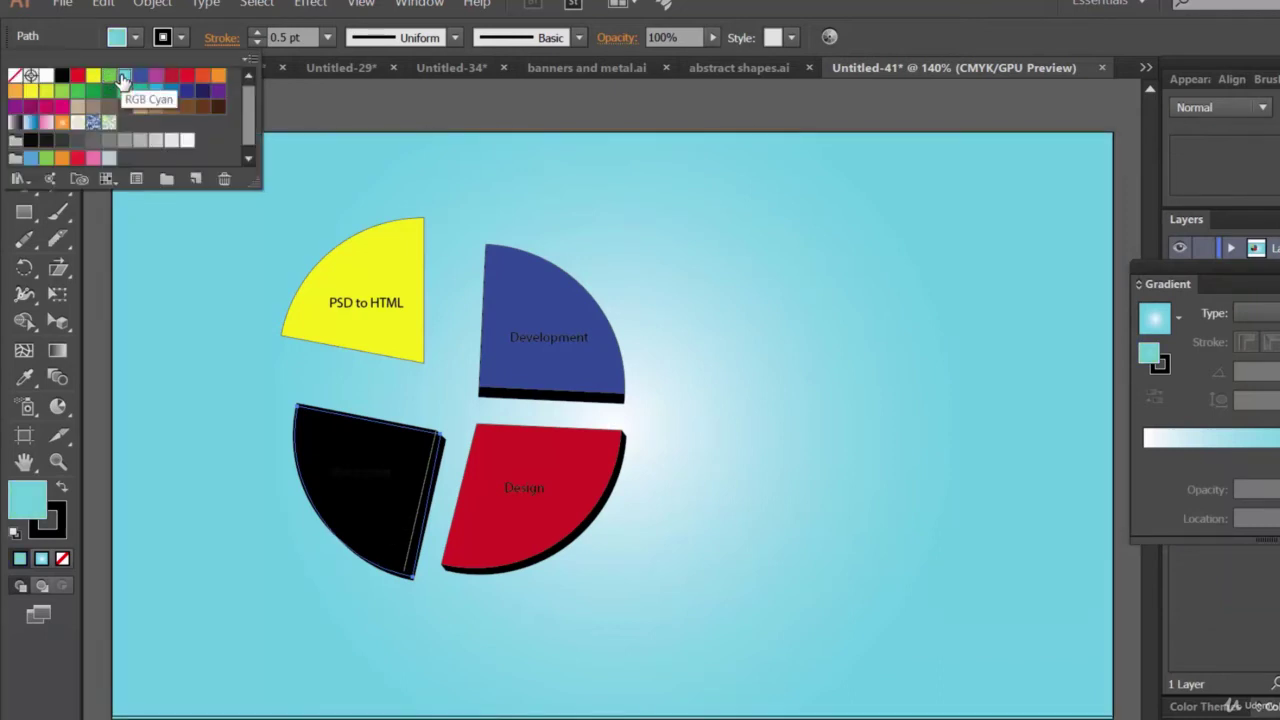
left_click(106, 78)
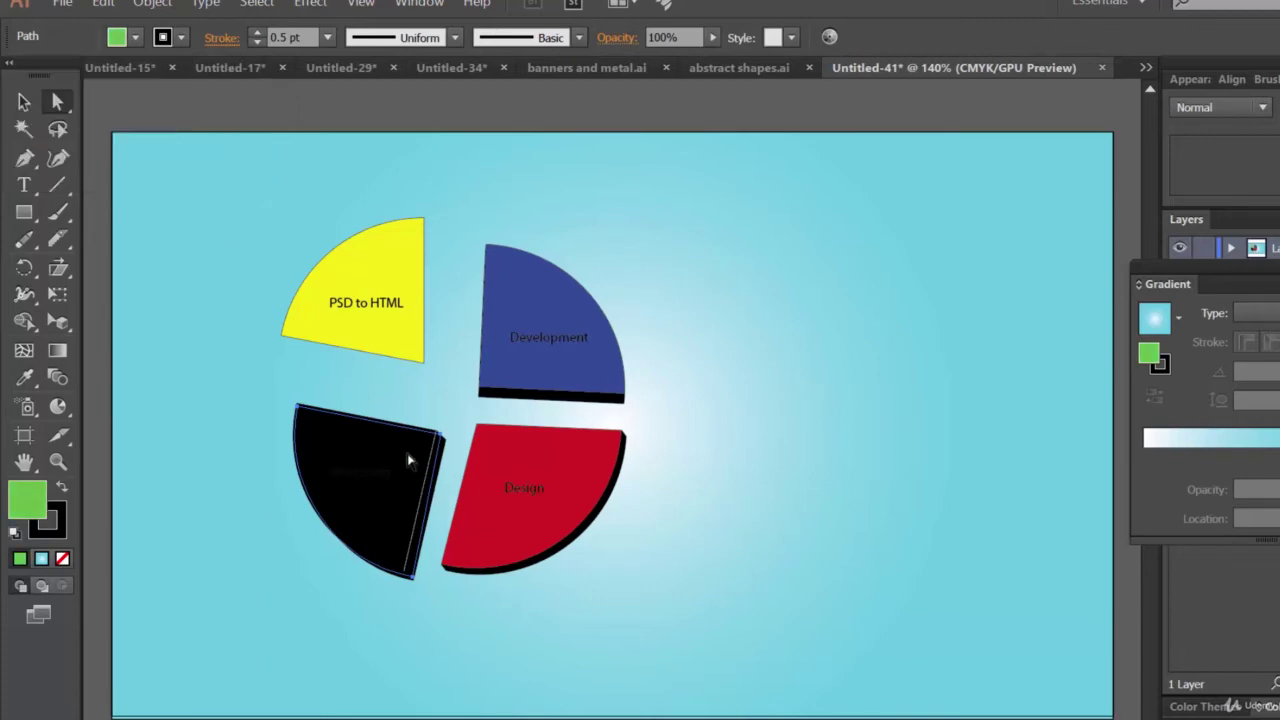
left_click(313, 4)
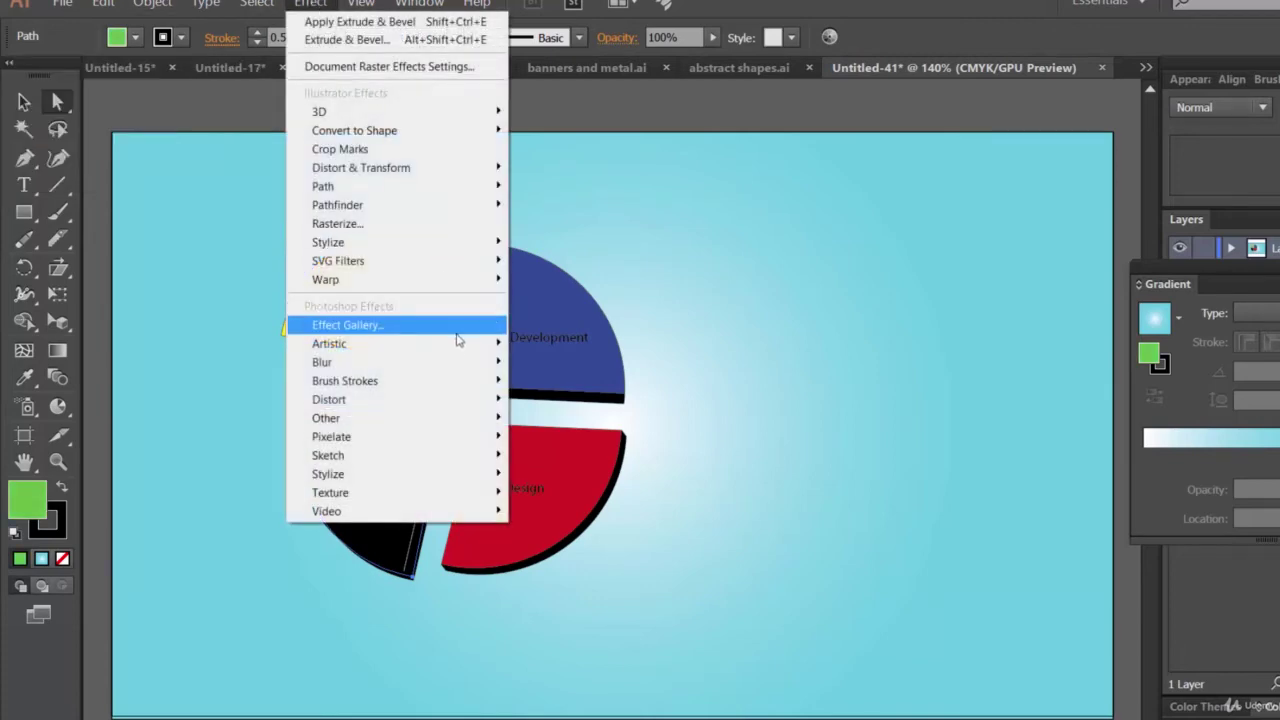
mouse_move(443, 115)
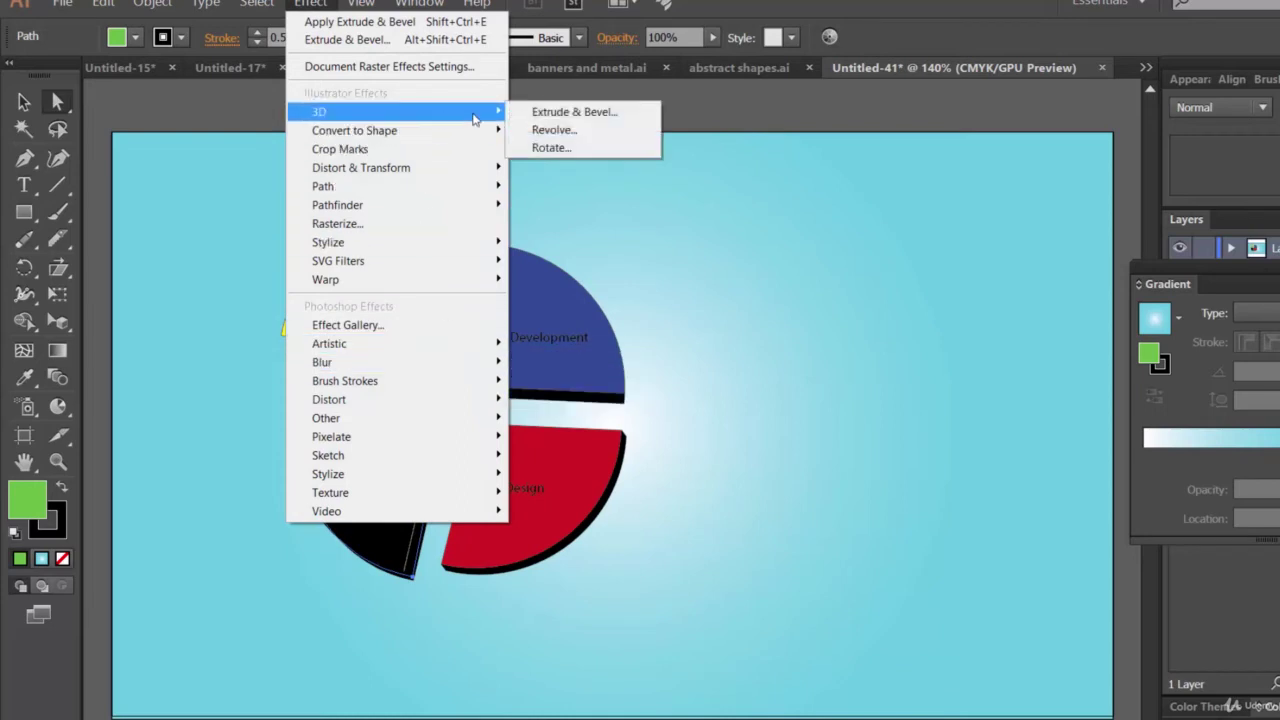
left_click(590, 110)
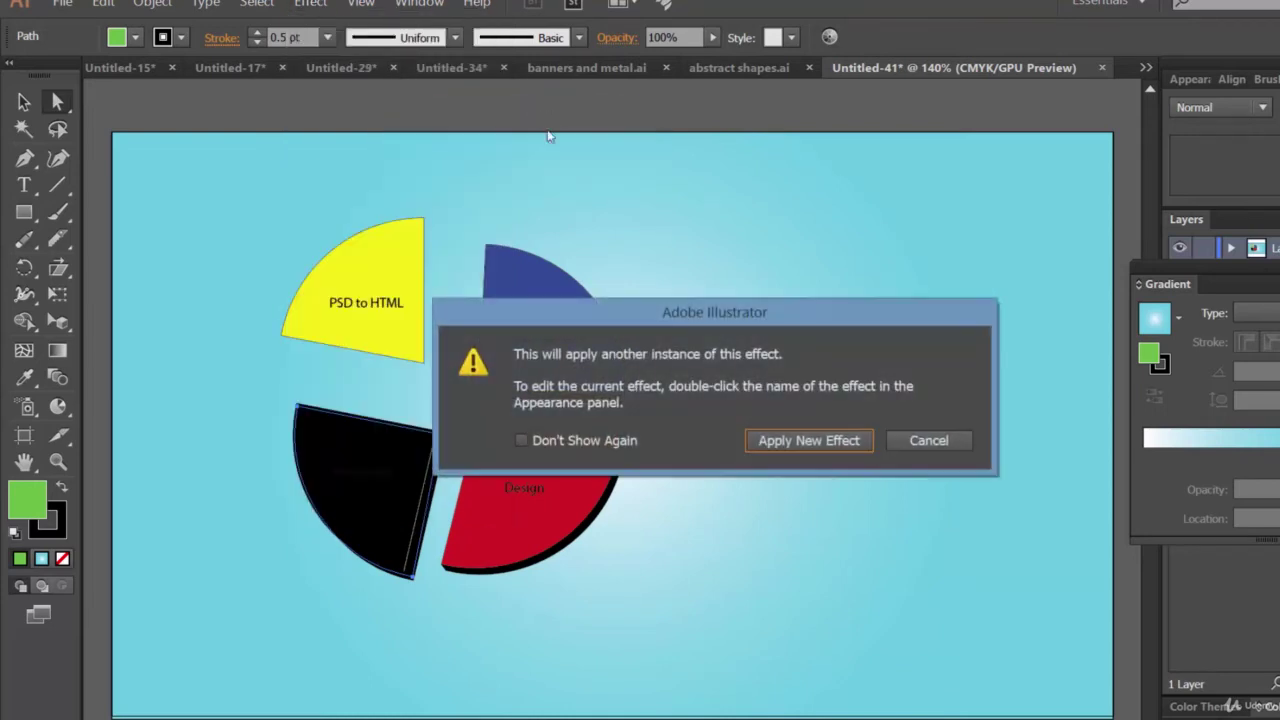
left_click(797, 442)
left_click(695, 568)
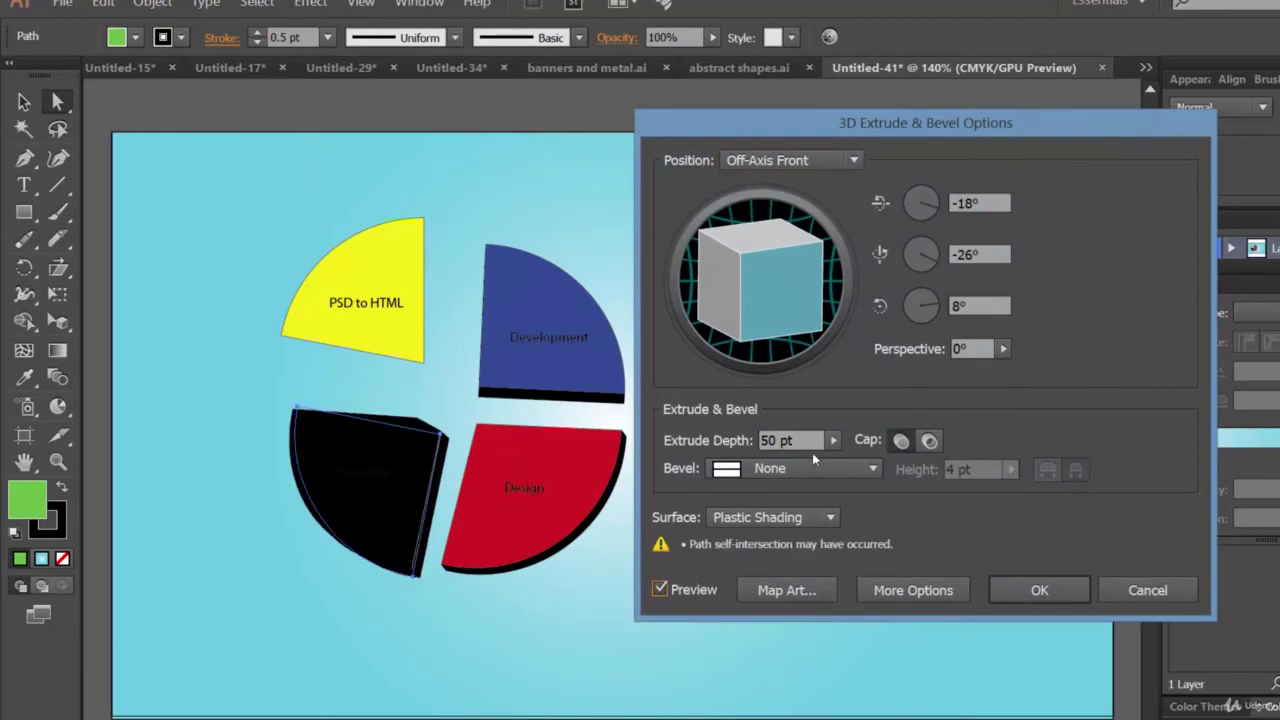
left_click(1145, 590)
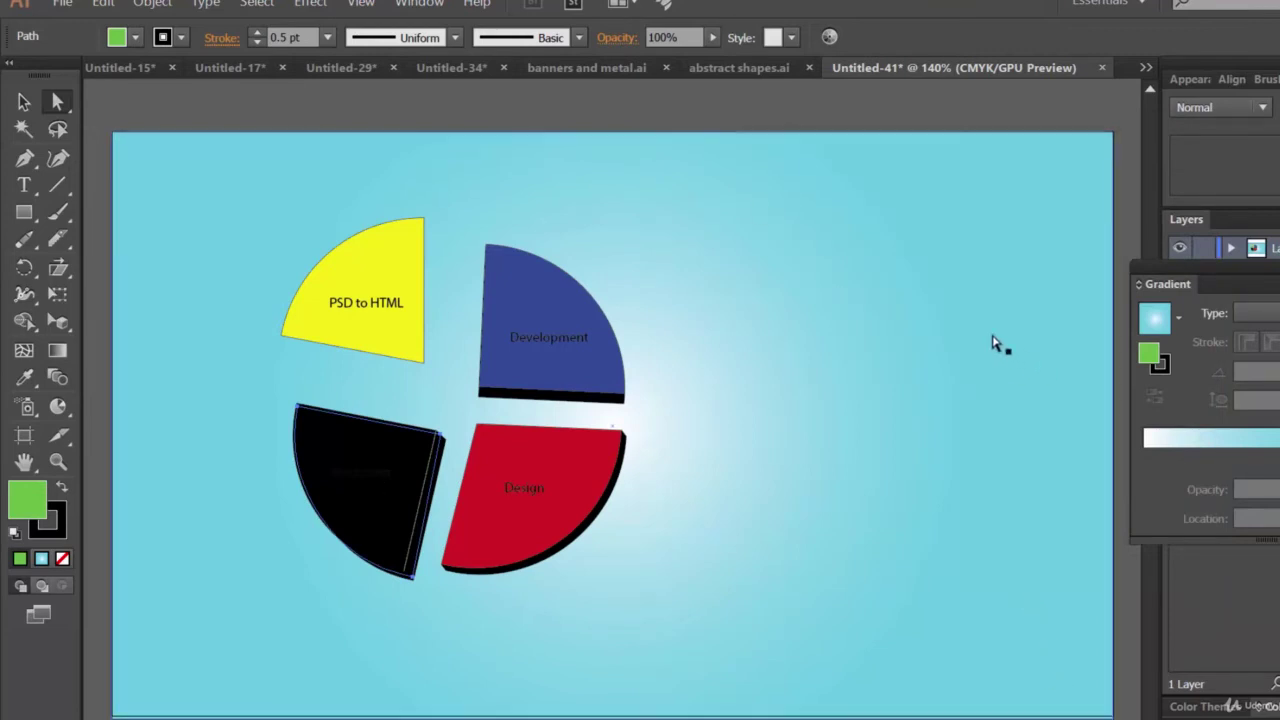
Edit the Wordpress slice's existing 3D Extrude & Bevel effect to use Plastic Shading and a custom rotation of 12°, 0°, 0°.
left_click_drag(1188, 88, 898, 128)
left_click(983, 293)
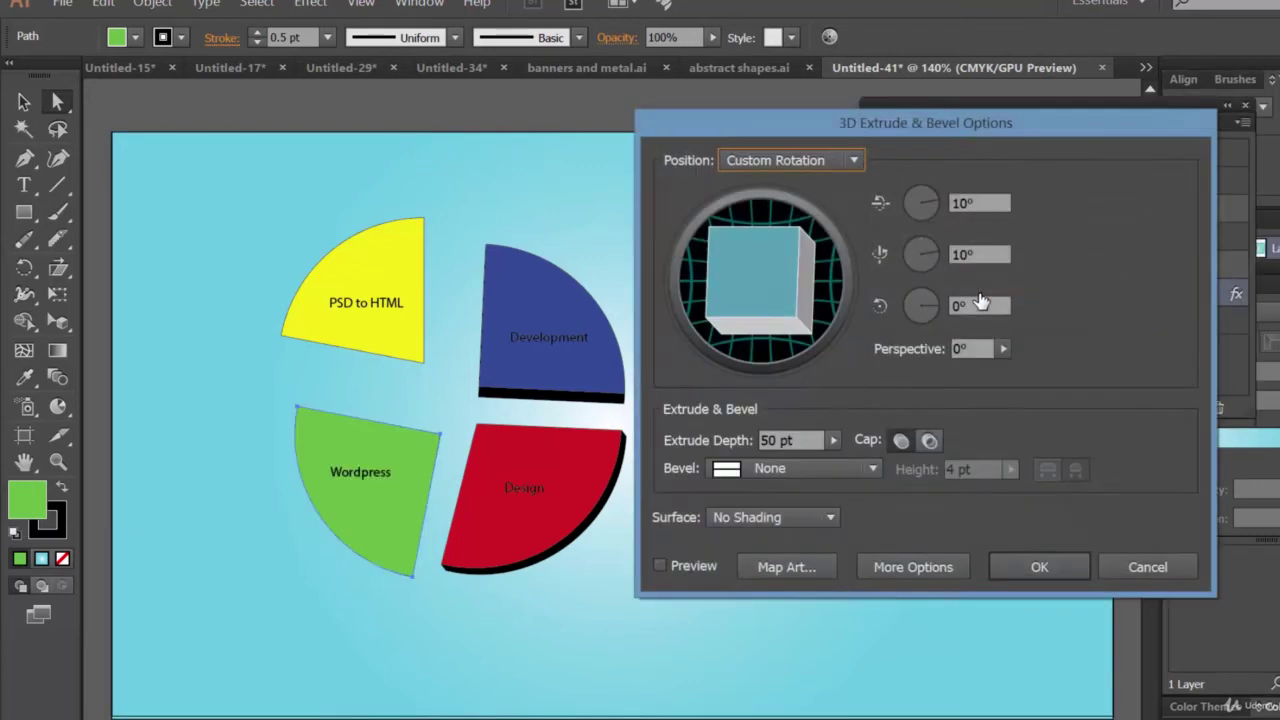
left_click(688, 570)
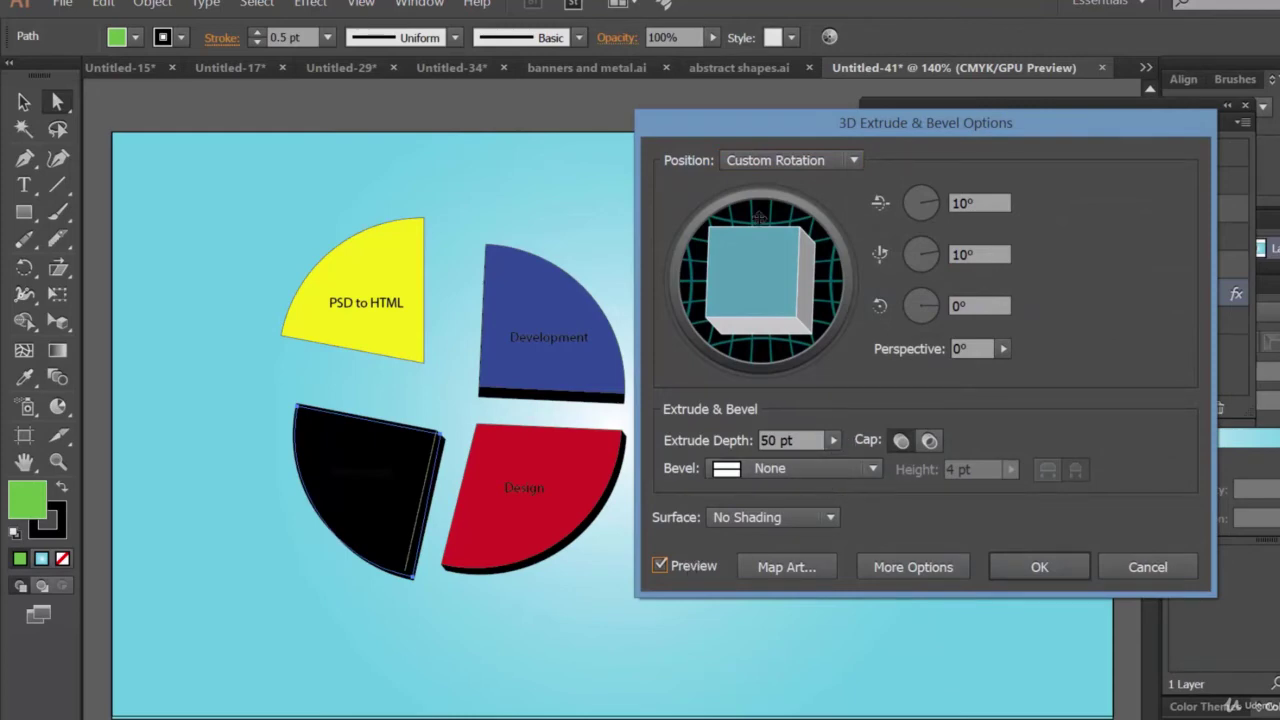
left_click_drag(938, 121, 1110, 375)
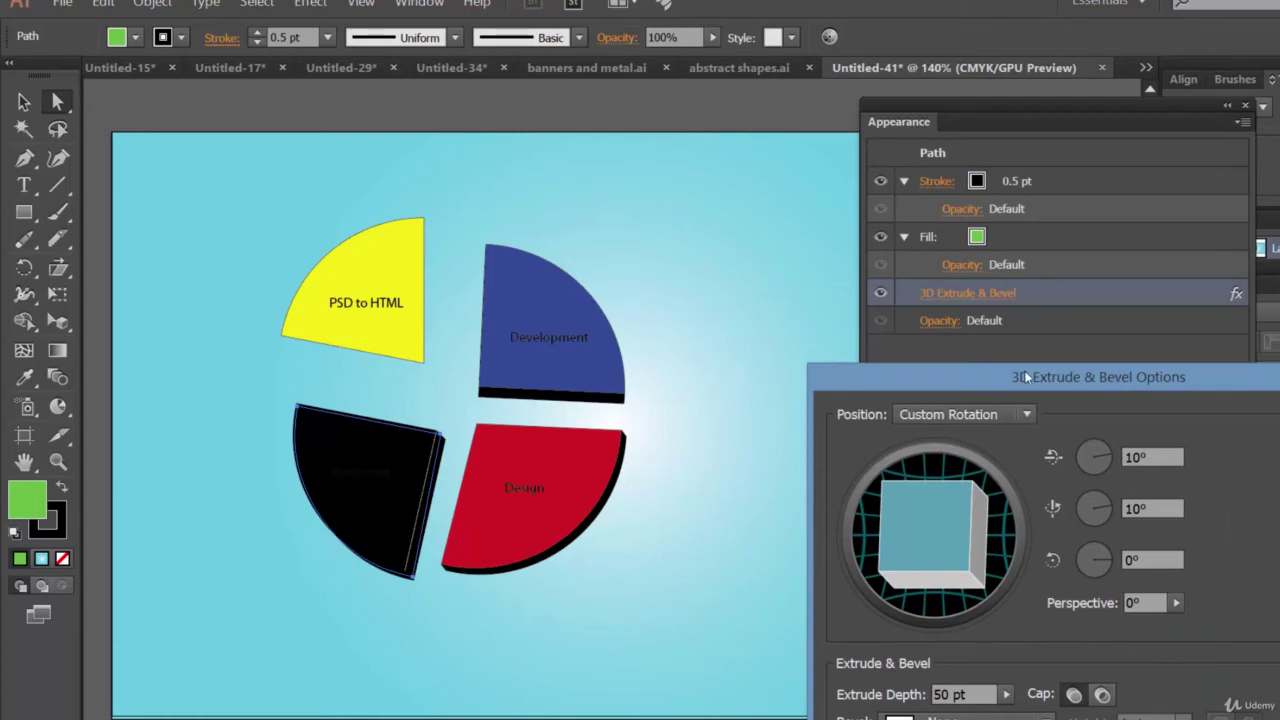
left_click_drag(1038, 390, 970, 190)
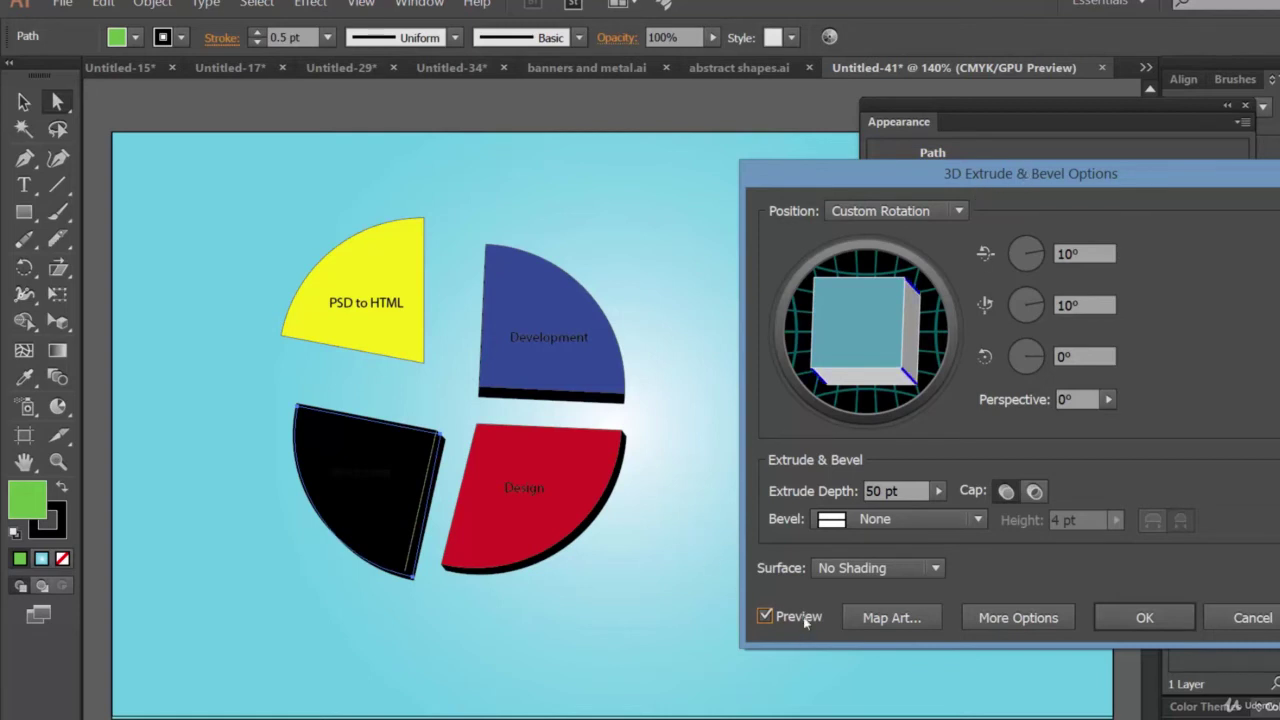
left_click(852, 567)
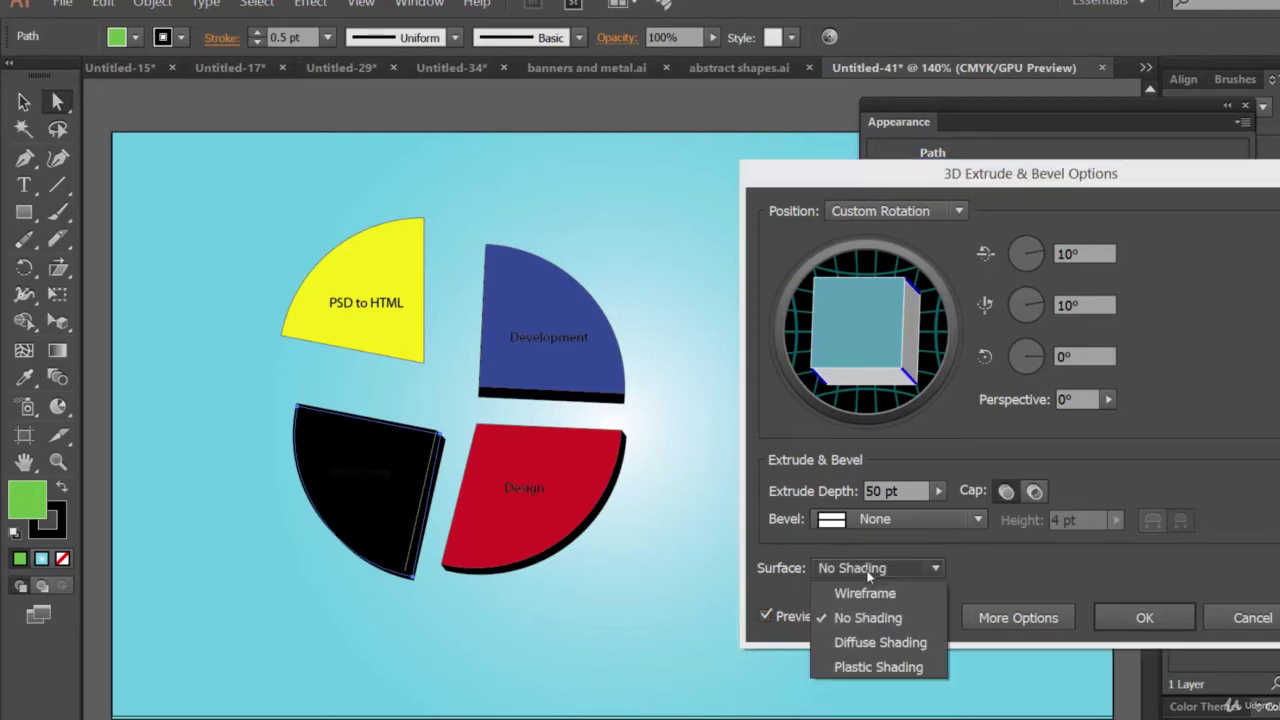
left_click(885, 666)
left_click_drag(866, 352, 864, 346)
mouse_move(869, 339)
left_mouse_down()
mouse_move(891, 331)
mouse_move(866, 327)
left_mouse_up()
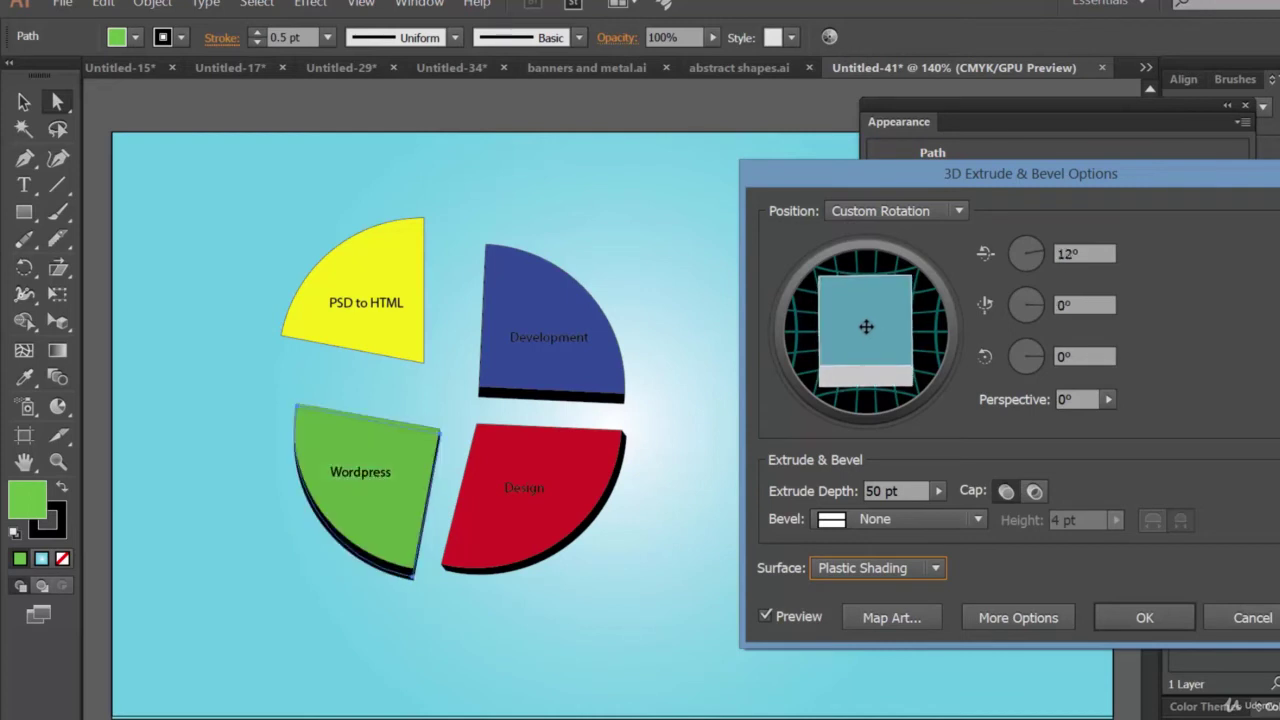
left_click(1138, 615)
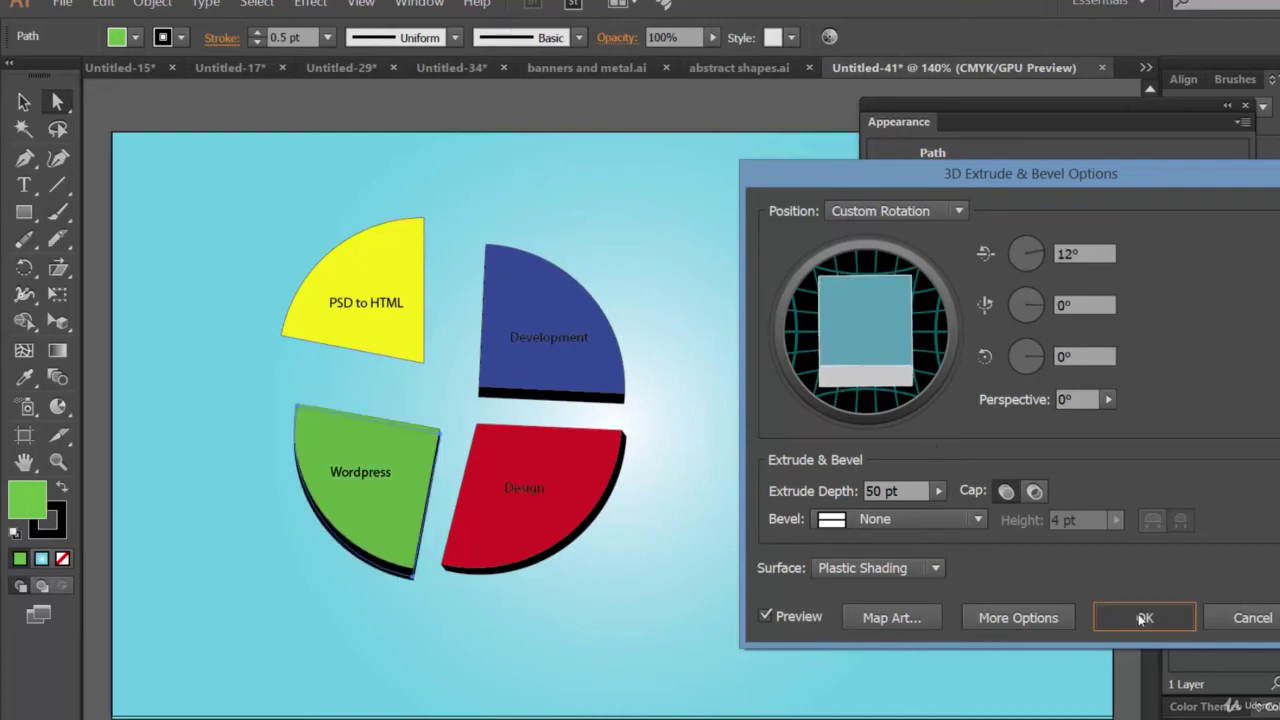
Apply a 3D Extrude & Bevel effect to the yellow PSD to HTML slice with 50 pt depth, Plastic Shading and a custom rotation of 13°, 4°, 2°.
left_click(395, 265)
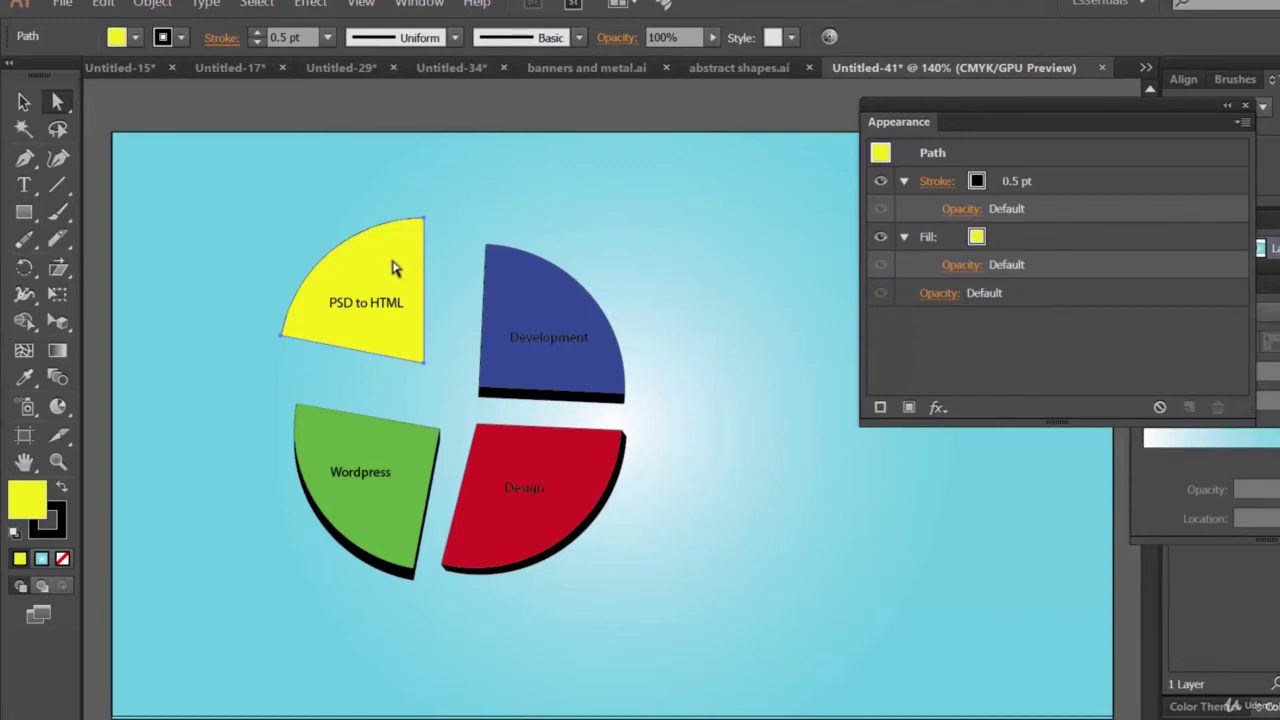
left_click(310, 4)
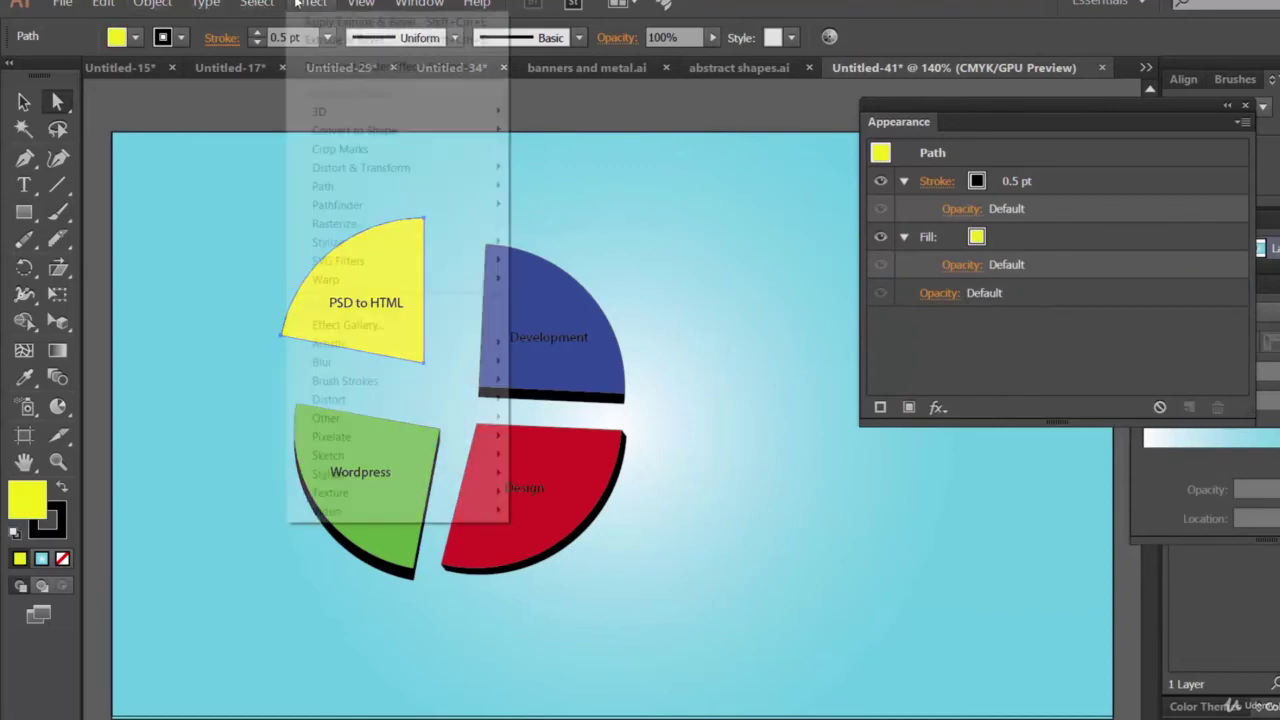
mouse_move(410, 112)
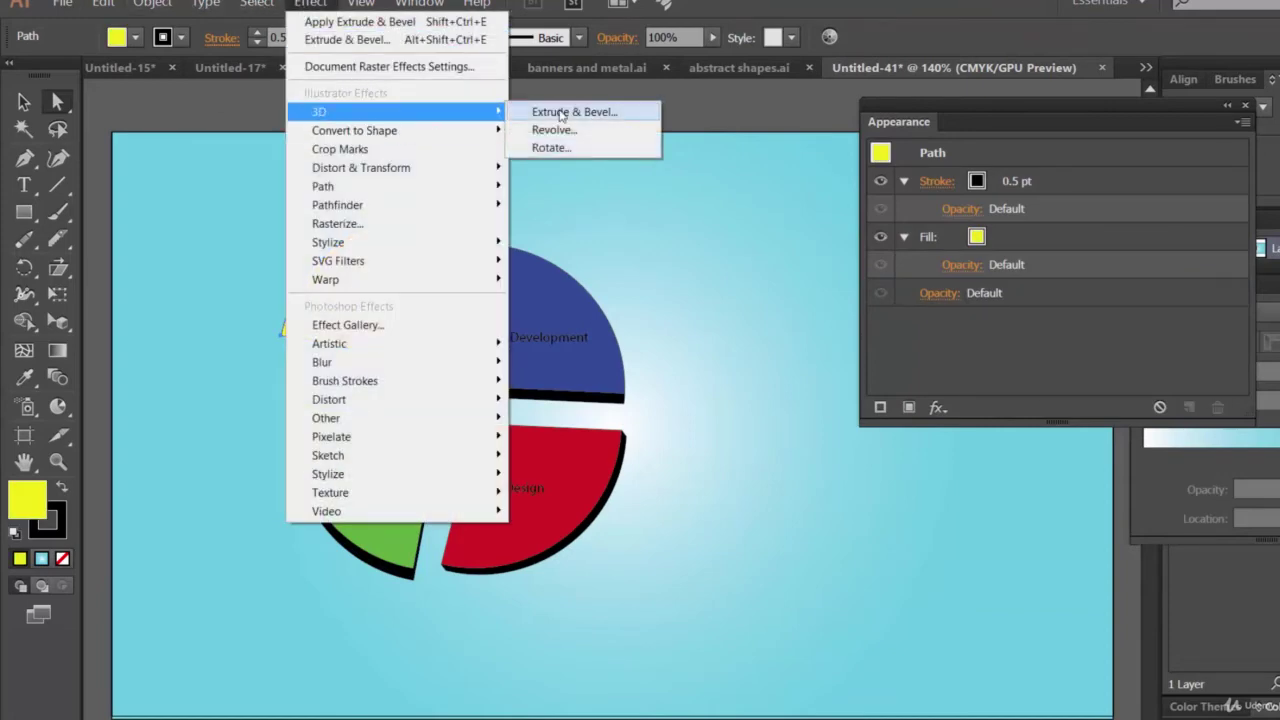
left_click(560, 112)
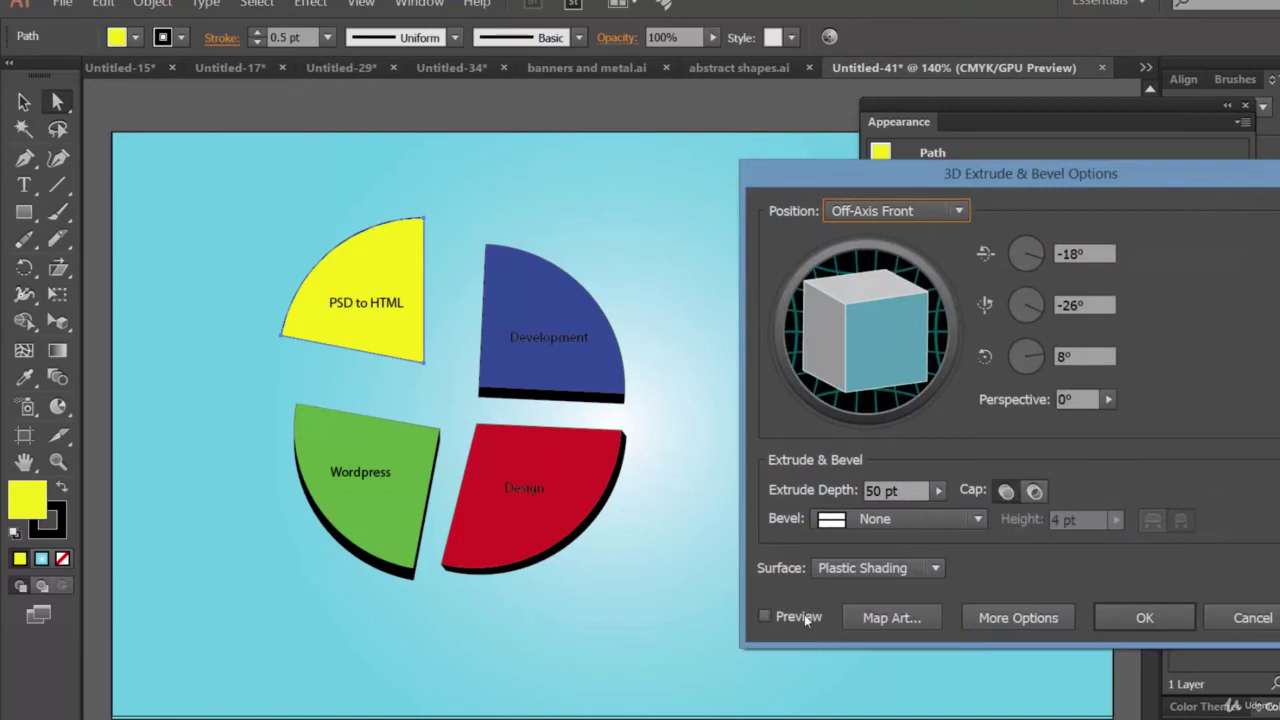
left_click(765, 617)
left_click_drag(870, 338, 902, 317)
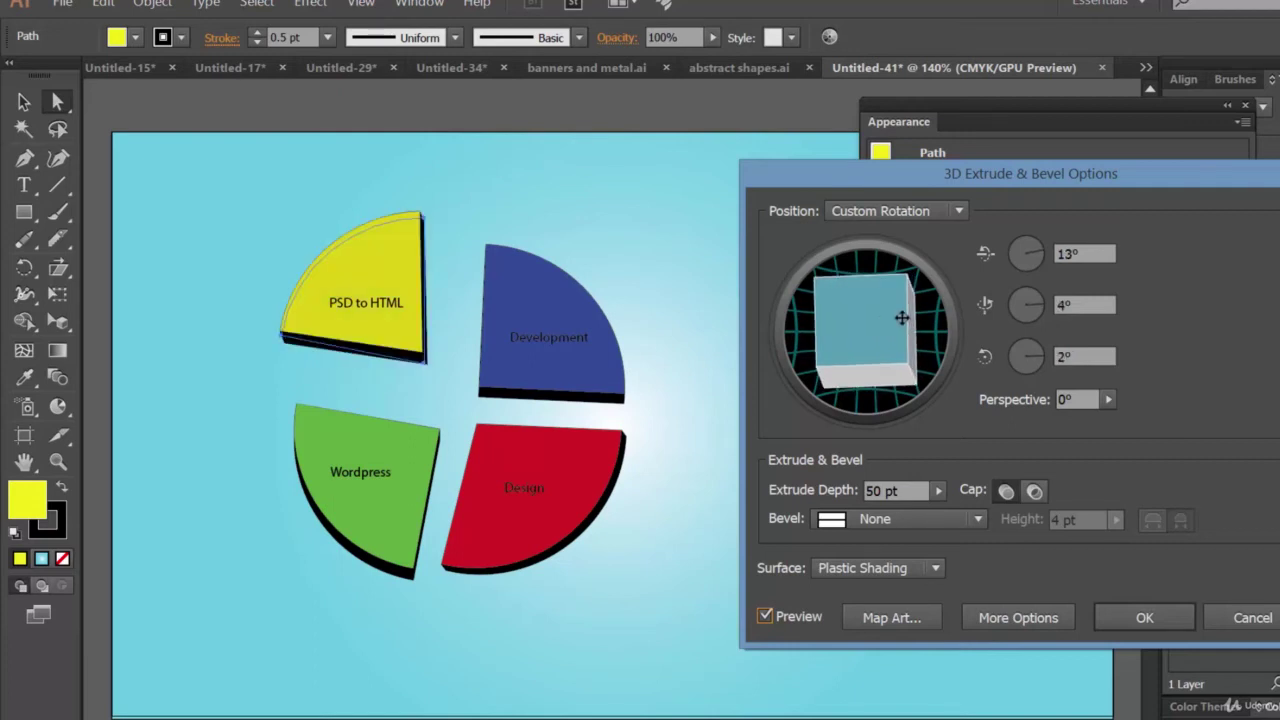
left_click(1146, 617)
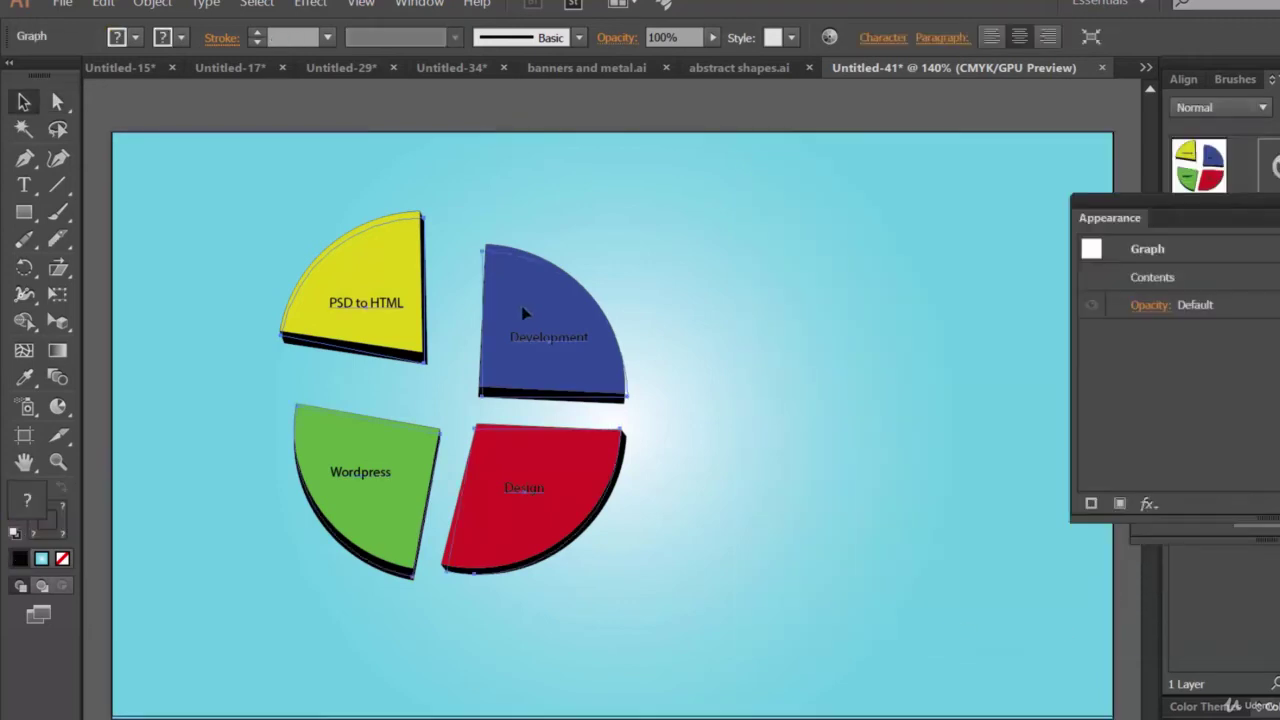
Move the whole pie graph up and left towards the artboard's upper-left corner.
left_click_drag(523, 303, 391, 252)
left_click(664, 324)
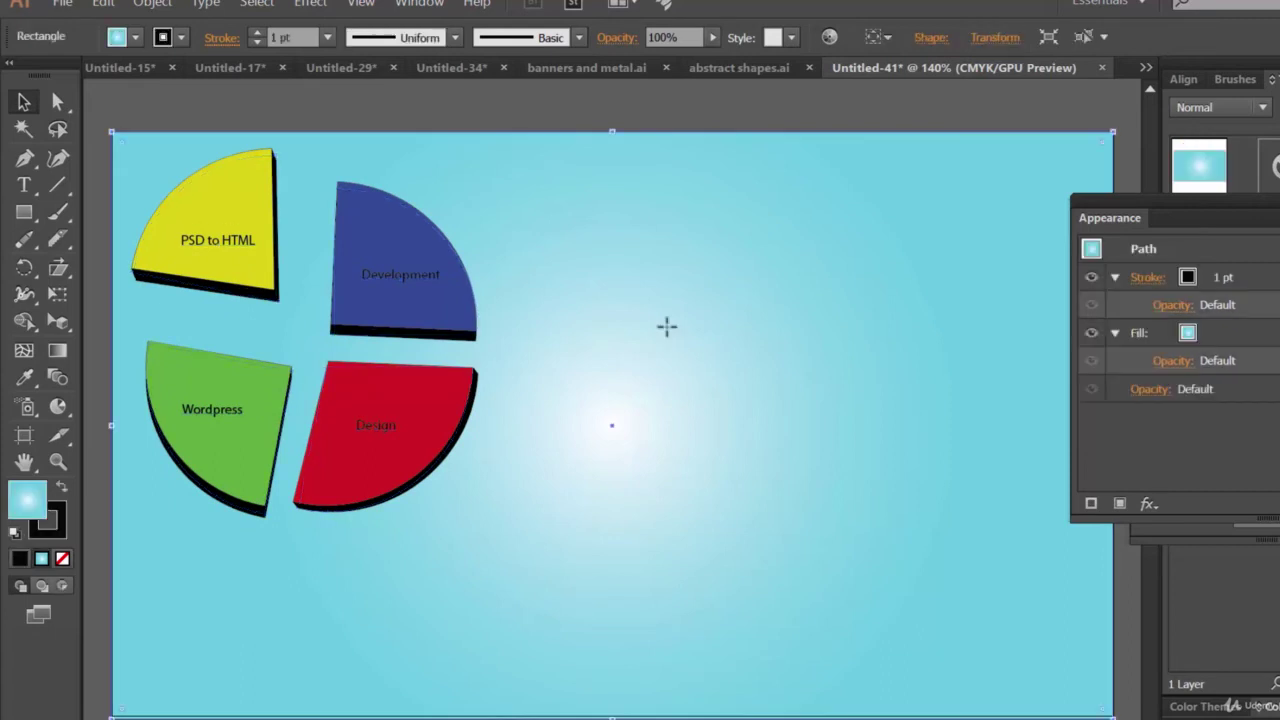
Draw a column graph in the free area beside the pie graph and enter Design as its first data label.
left_click(57, 407)
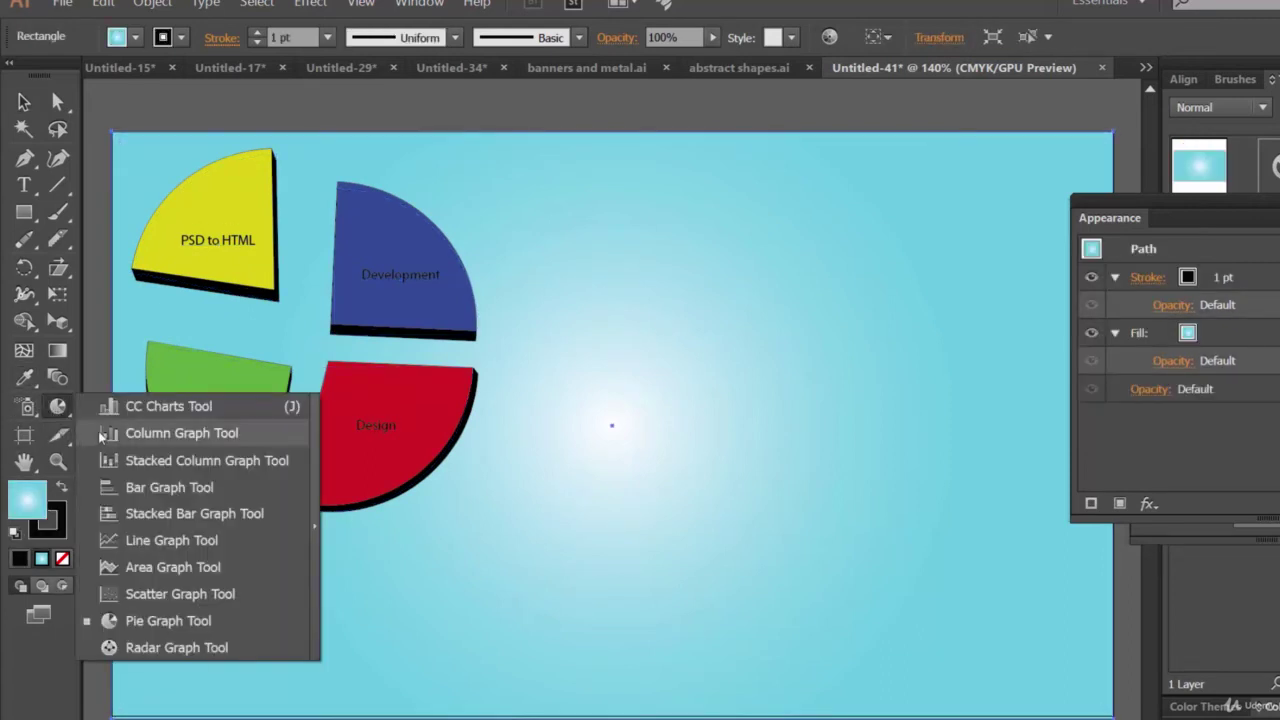
left_click(141, 438)
left_click_drag(633, 279, 926, 503)
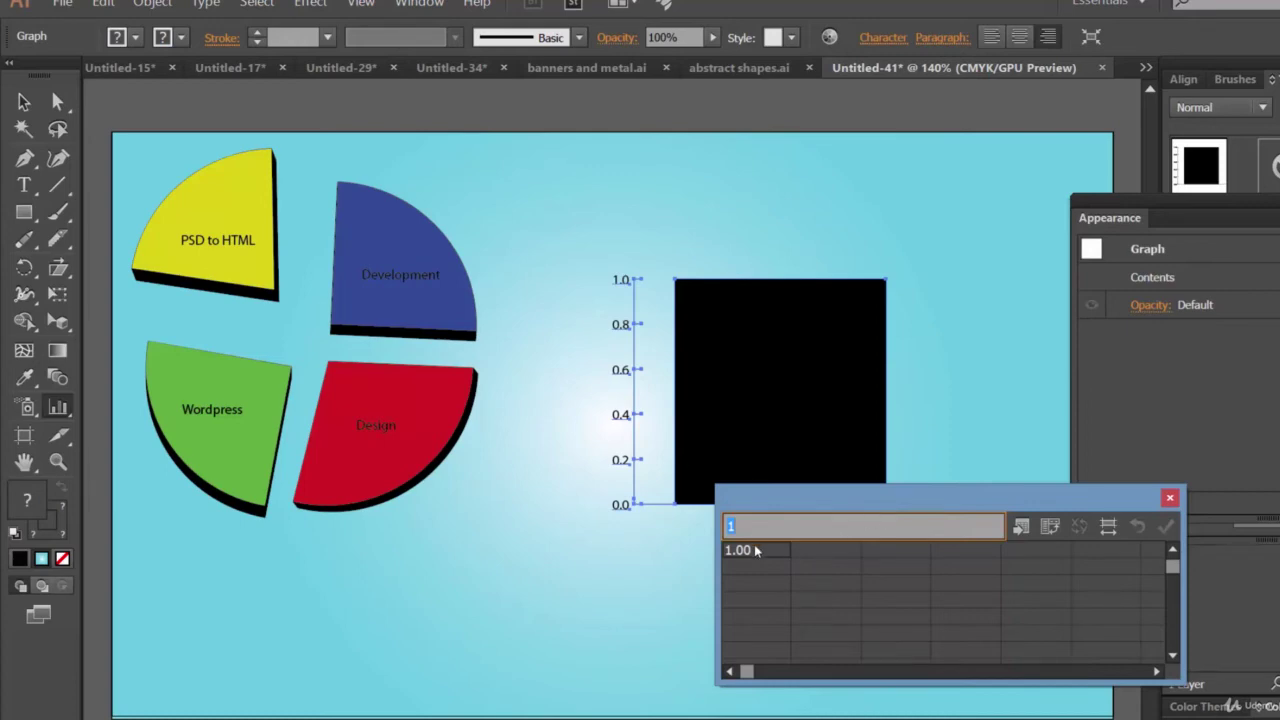
type("Design")
left_click(757, 552)
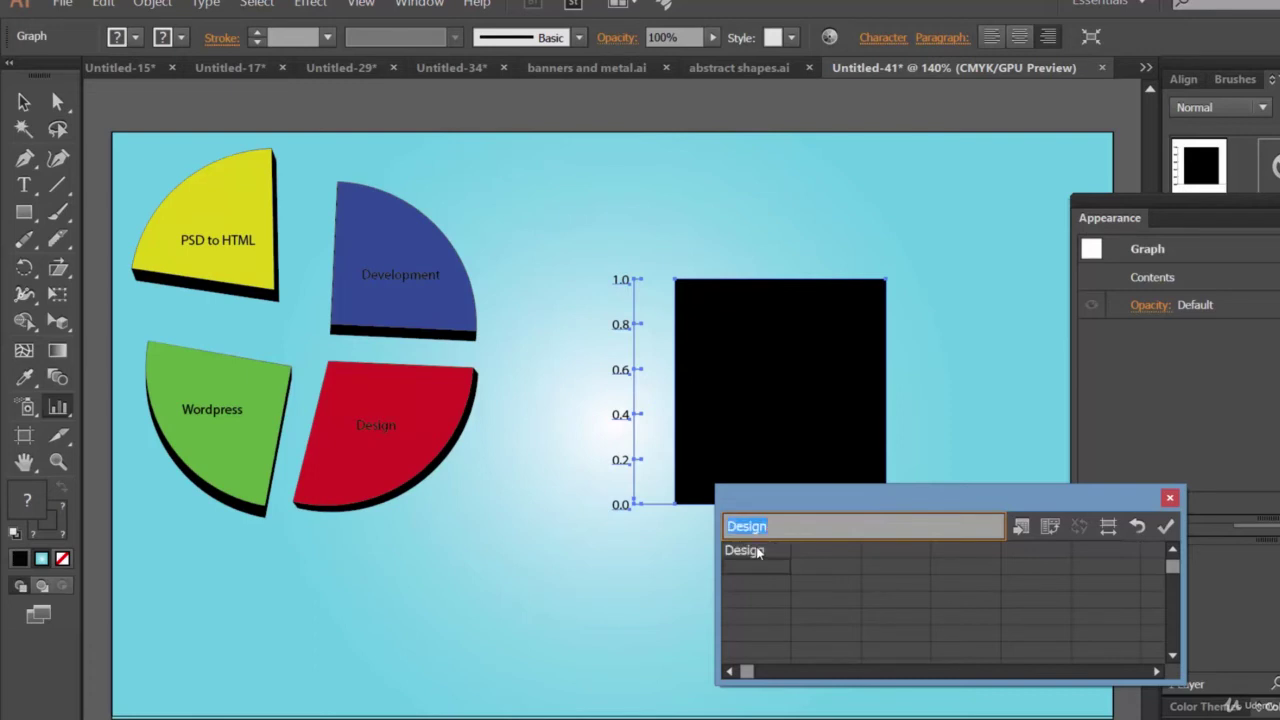
type("DEvelopment")
key("Return")
left_click(752, 573)
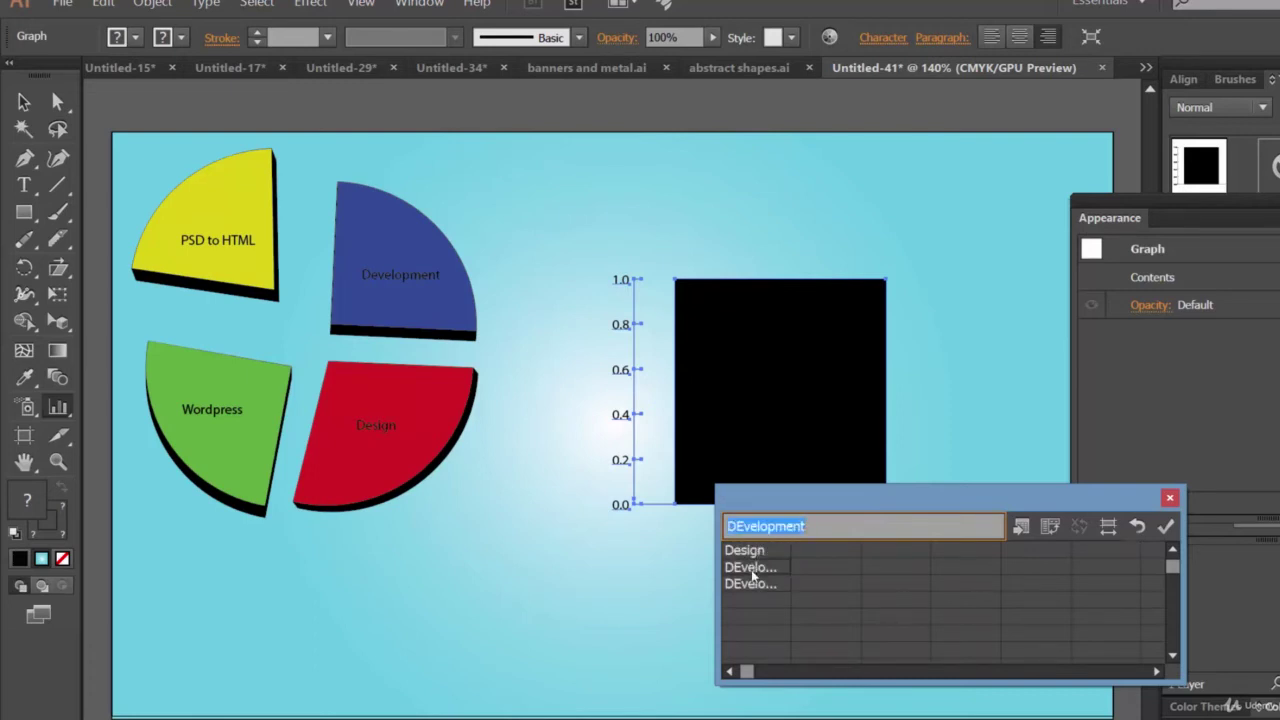
key("BackSpace")
left_click(746, 584)
key("BackSpace")
Enter Development, PSD to HTML and Wordpress below Design in the first column of the graph data.
left_click(748, 552)
left_click(748, 564)
type("Development")
key("Return")
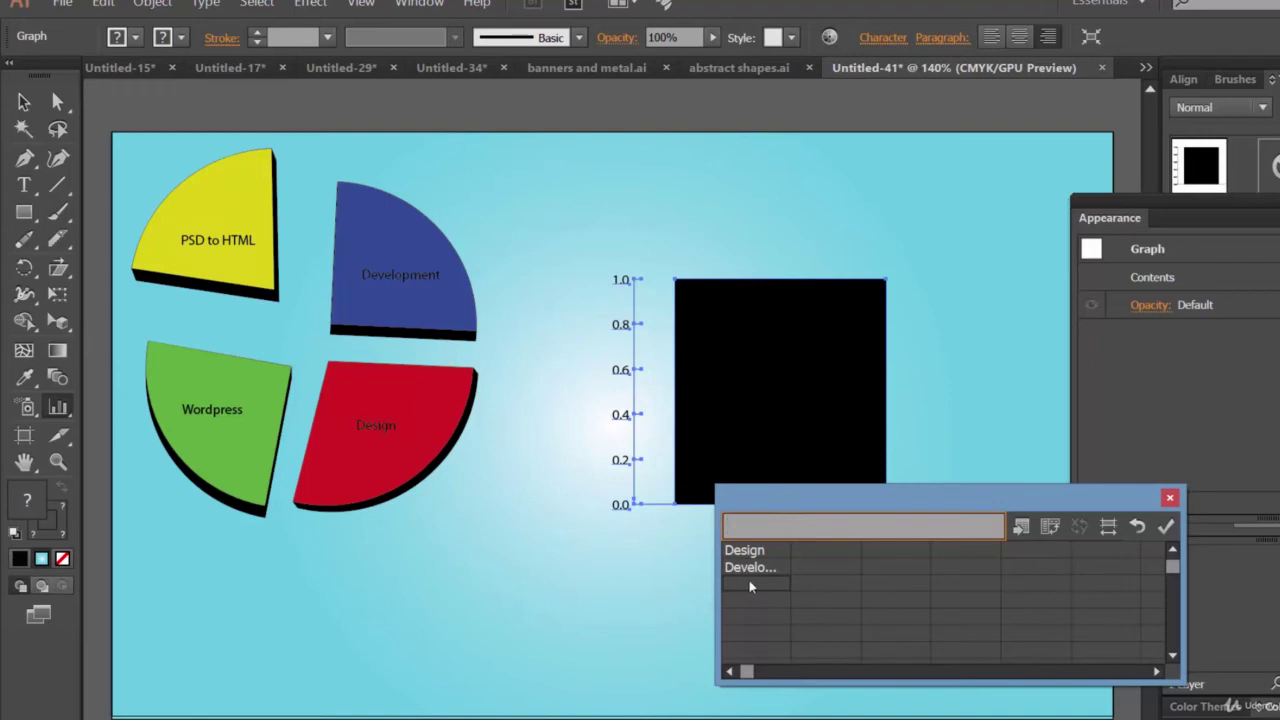
type("PSD to HTML")
key("Return")
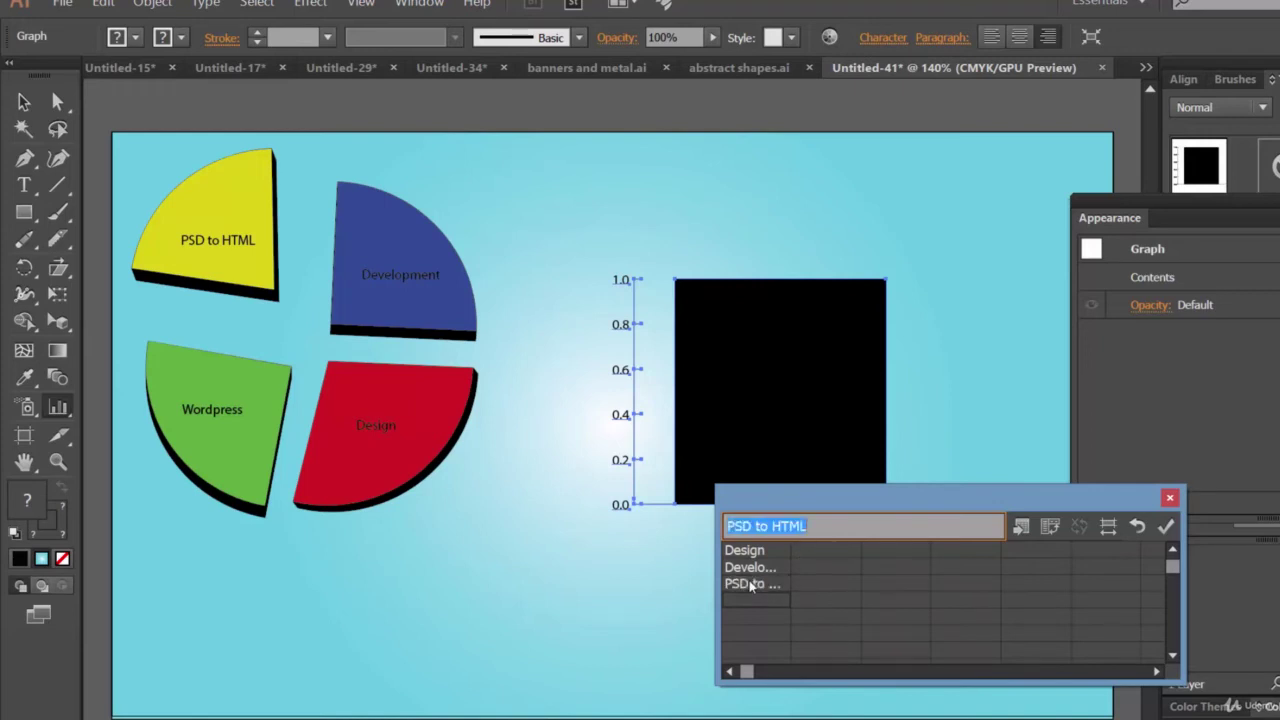
type("Wordpress")
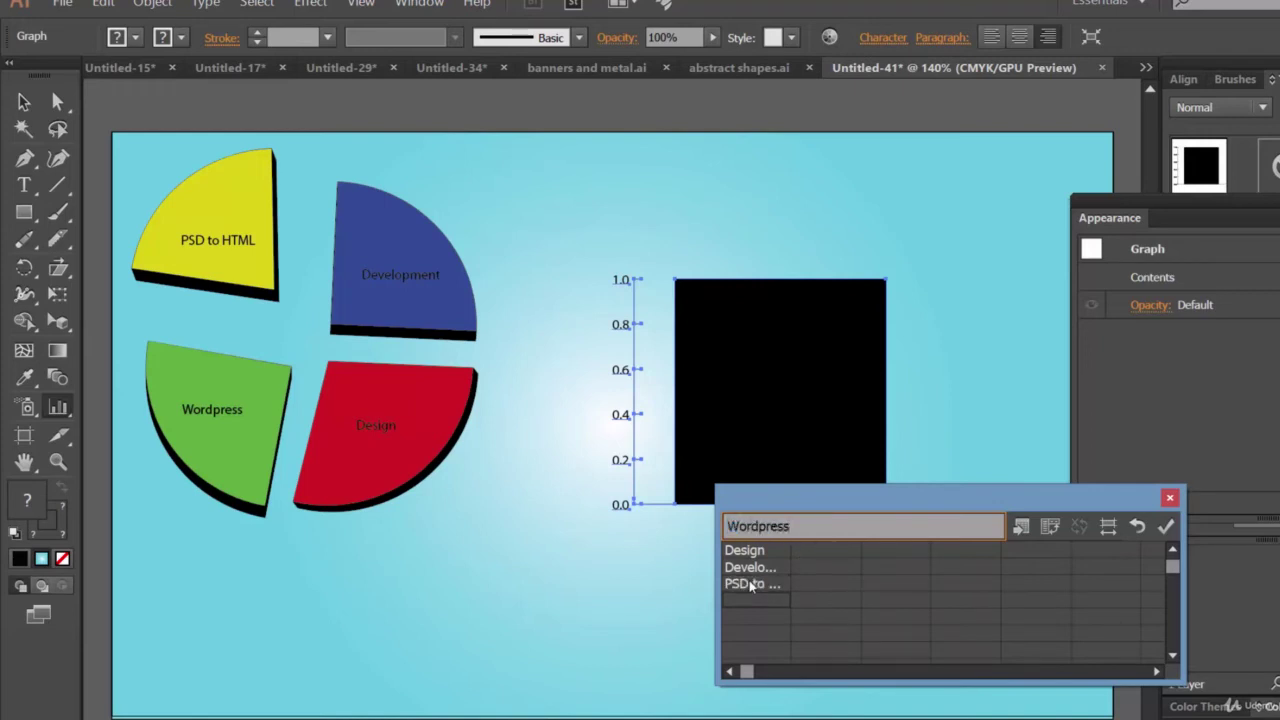
key("Return")
Enter the values 80, 90, 70 and 90 beside Design, Development, PSD to HTML and Wordpress in the graph data.
left_click(845, 556)
type("80")
key("Return")
type("90")
key("Return")
type("70")
key("Return")
type("90")
key("Return")
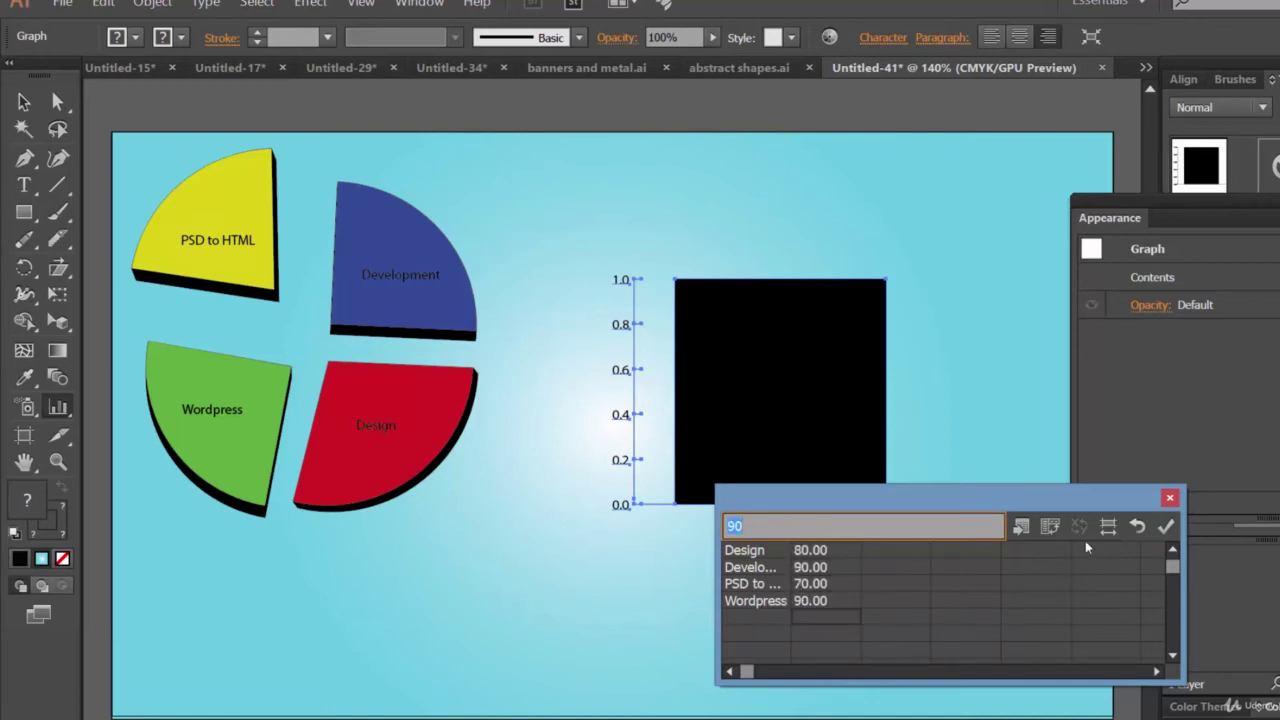
Transpose the graph data's rows and columns and apply the data to the column graph.
left_click(1166, 526)
left_click(1108, 527)
left_click(1166, 526)
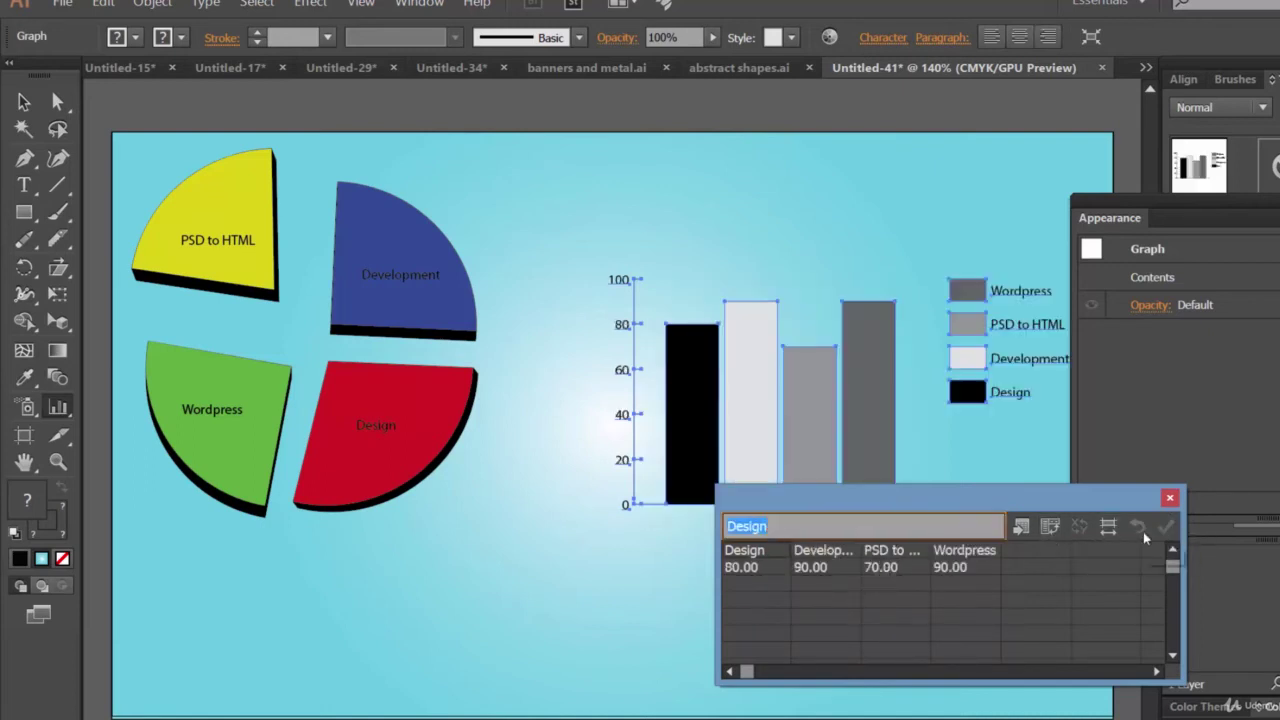
Move the graph data window clear of the column graph and shift the graph slightly left.
left_click_drag(982, 506, 1279, 512)
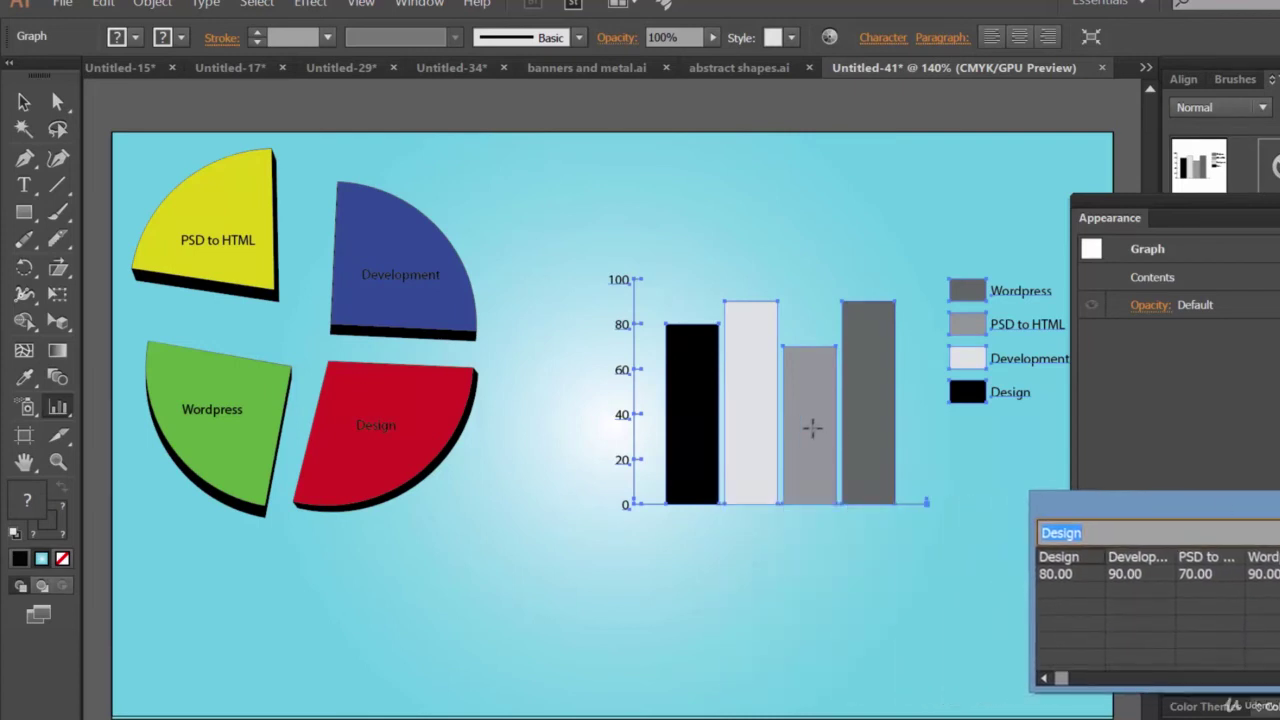
left_click(24, 101)
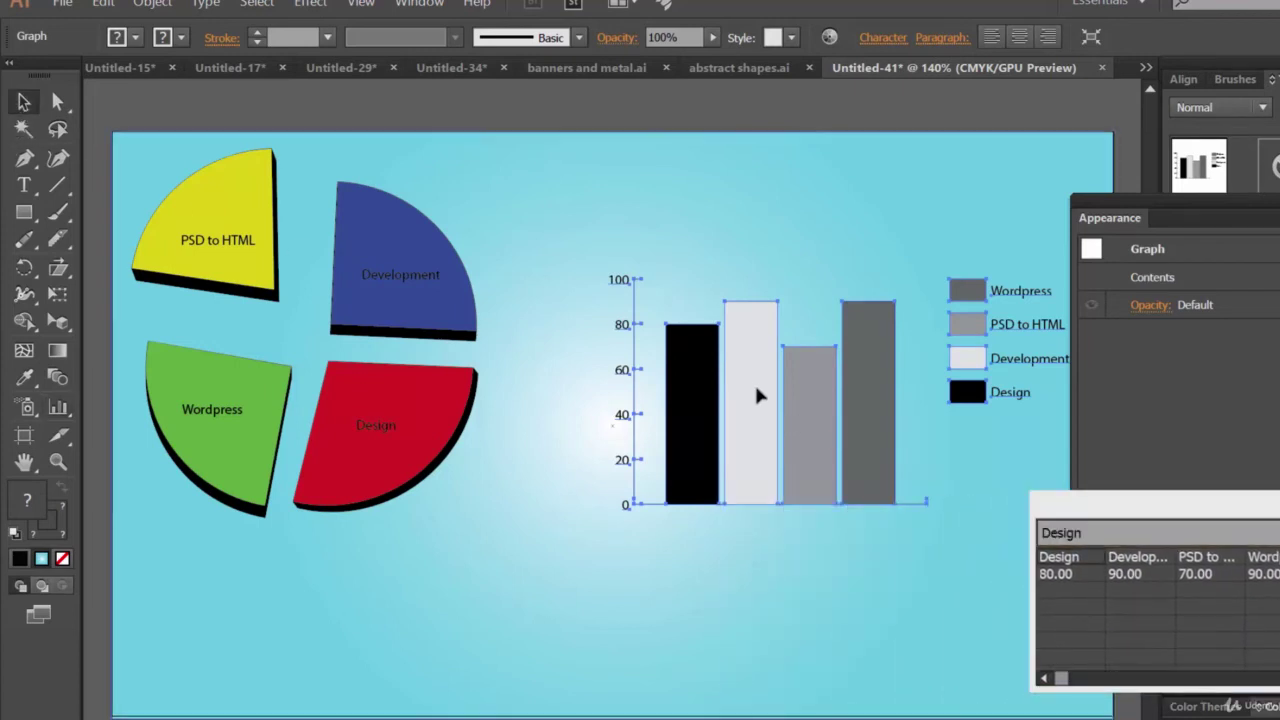
left_click_drag(749, 426, 719, 422)
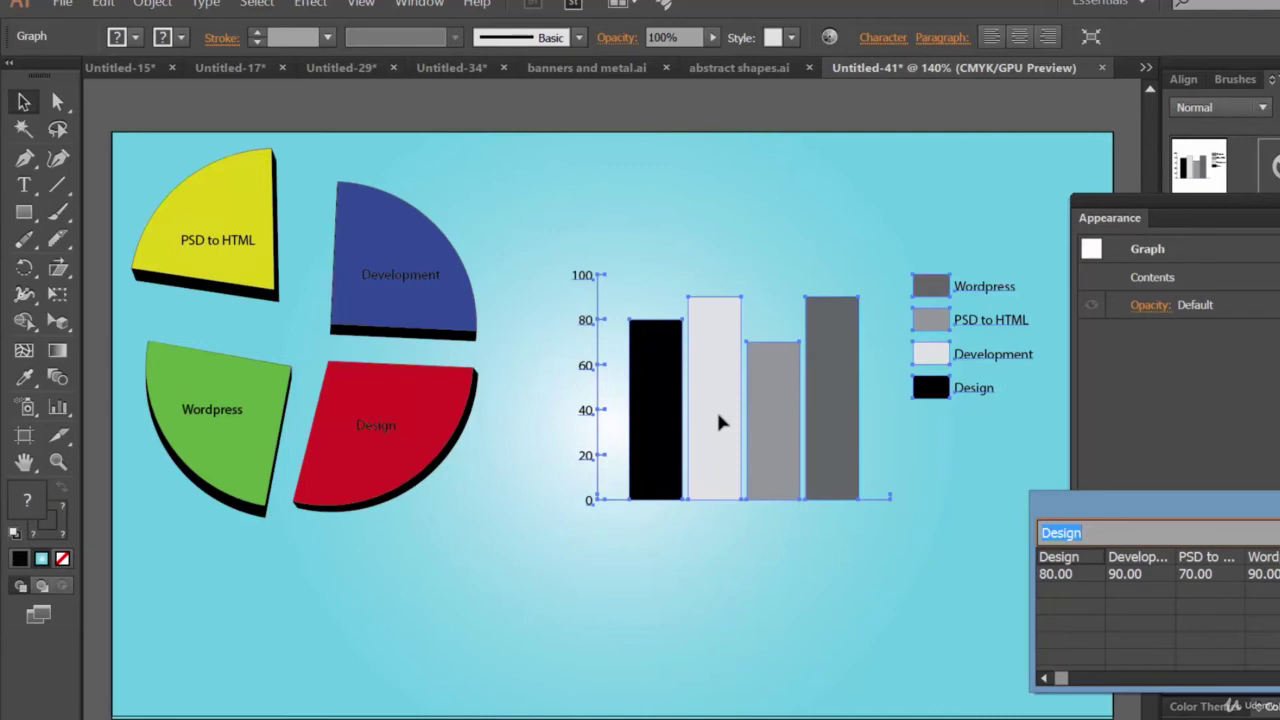
left_click(719, 422)
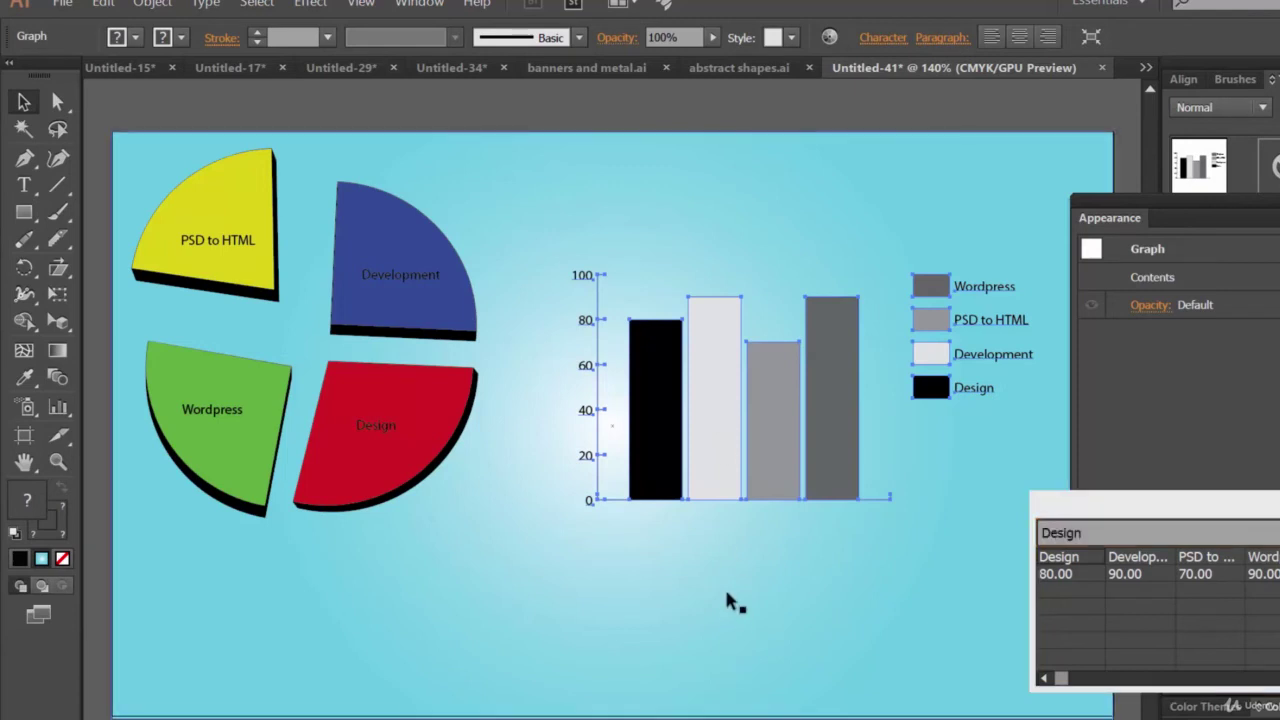
Try a dark brown fill on the Design bar of the column graph, and undo it.
key("a")
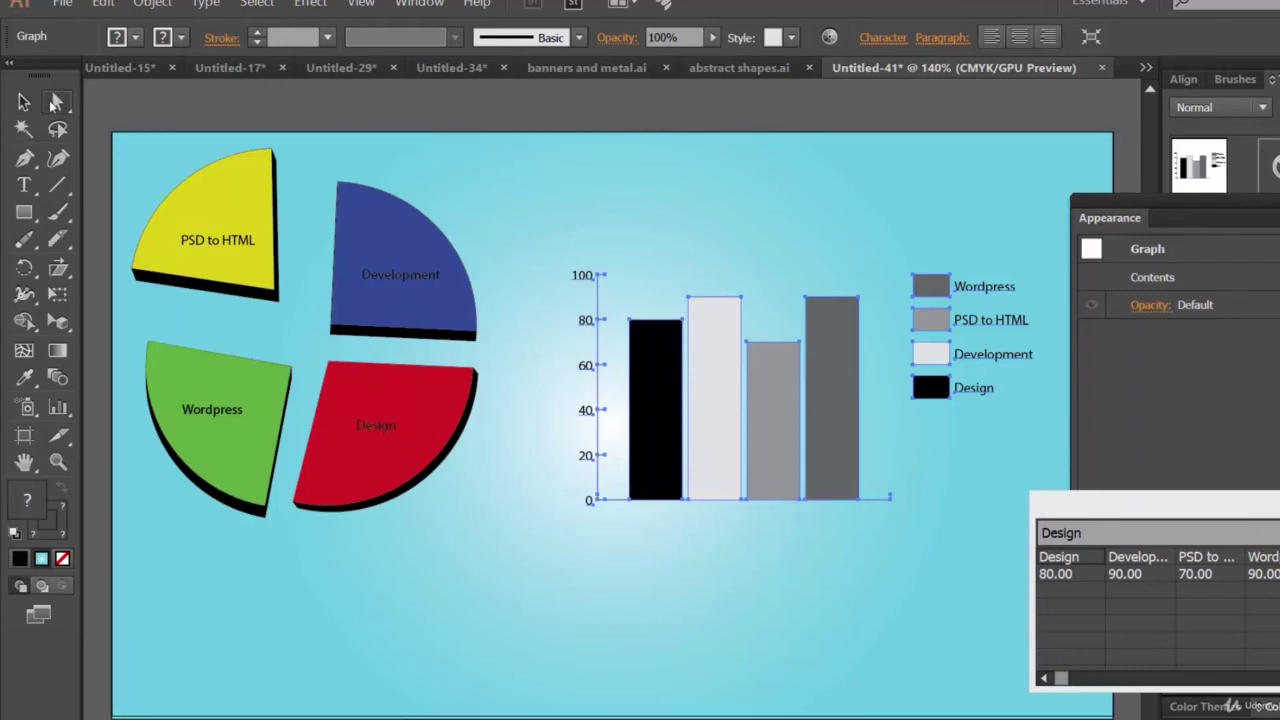
left_click(960, 466)
left_click(670, 380)
left_click(117, 37)
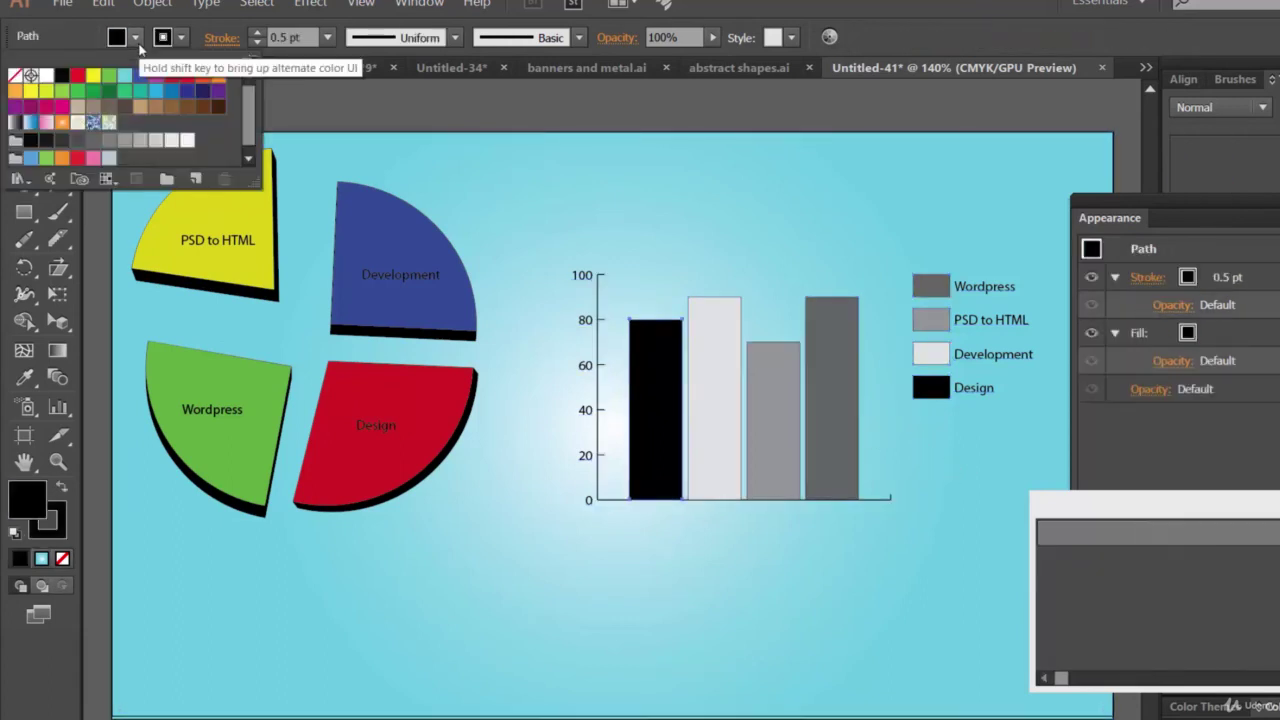
left_click(219, 112)
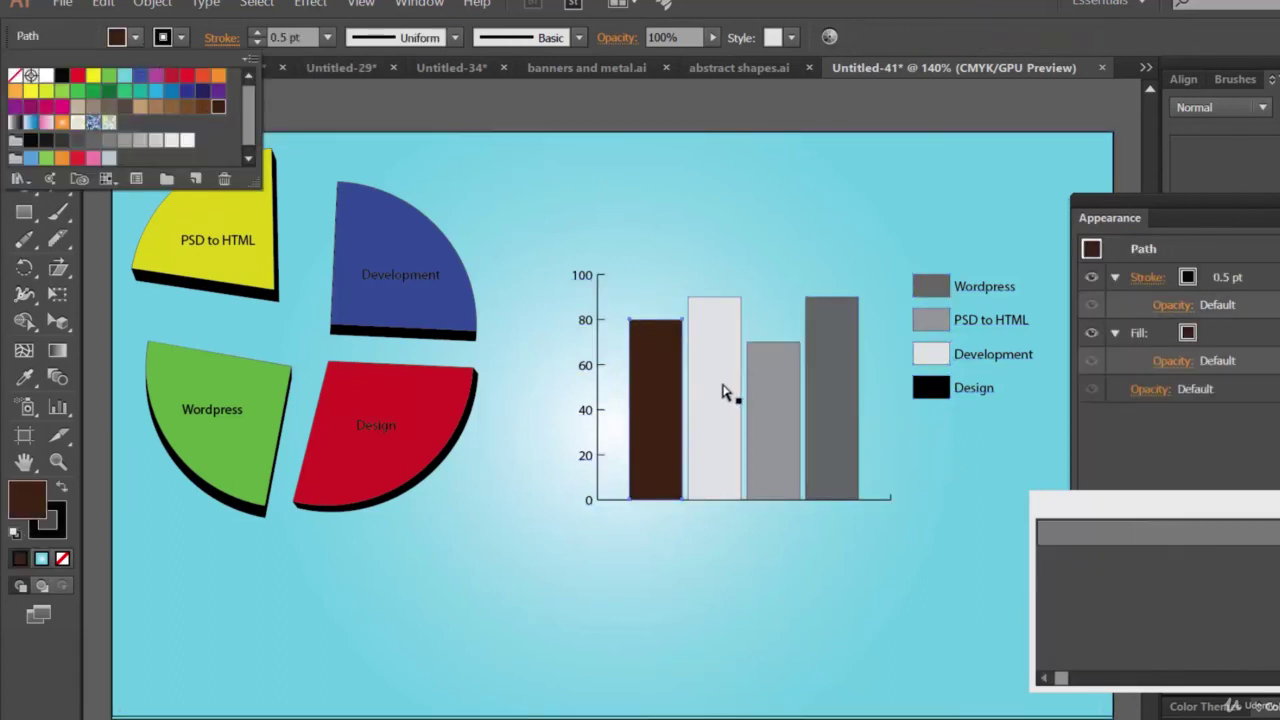
left_click(716, 395)
key("ctrl+z")
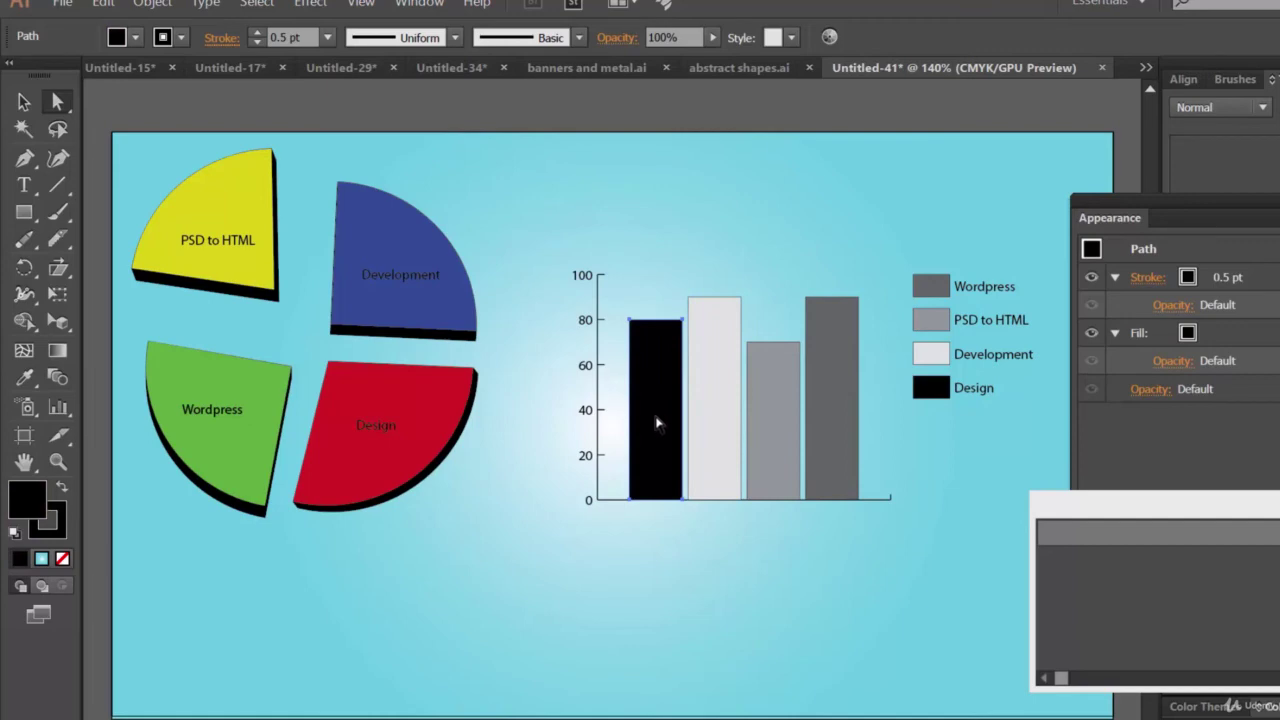
Fill the Design bar and its legend box with orange.
left_click(117, 37)
left_click(215, 84)
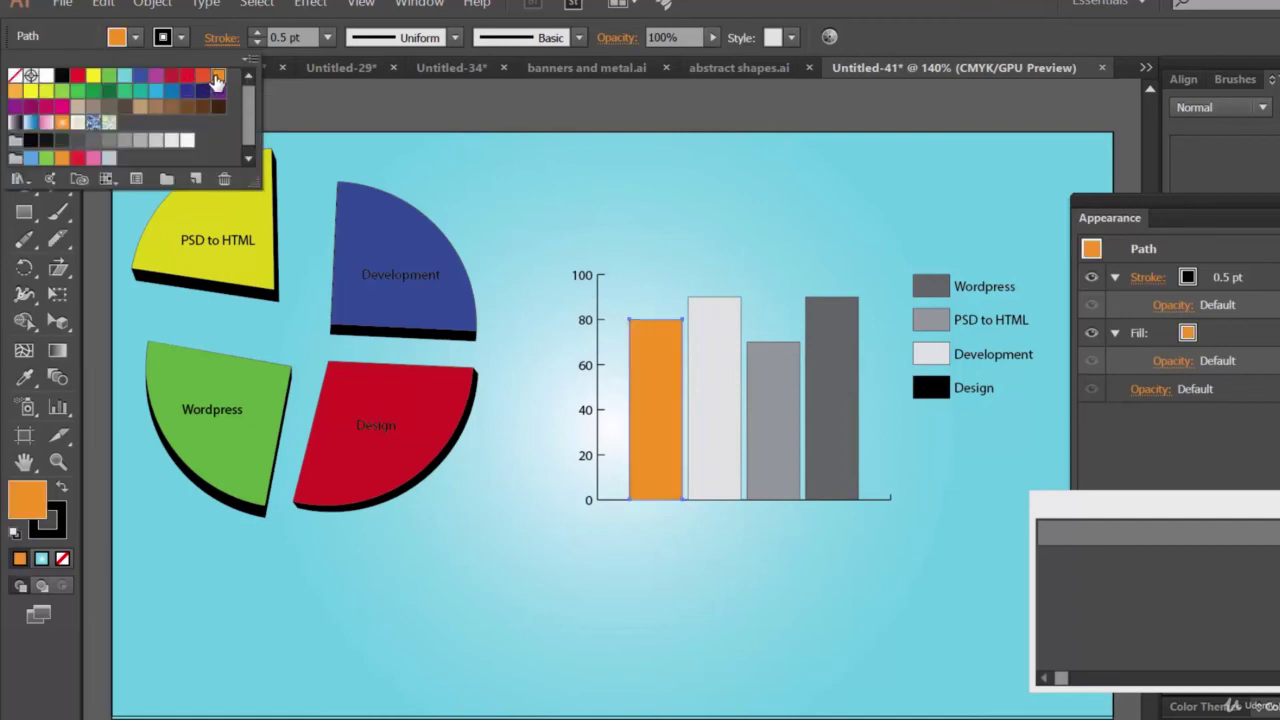
left_click(939, 394)
left_click(136, 37)
left_click(215, 84)
Fill the Development bar and its legend box with dark green.
left_click(712, 392)
left_click(136, 37)
left_click(46, 158)
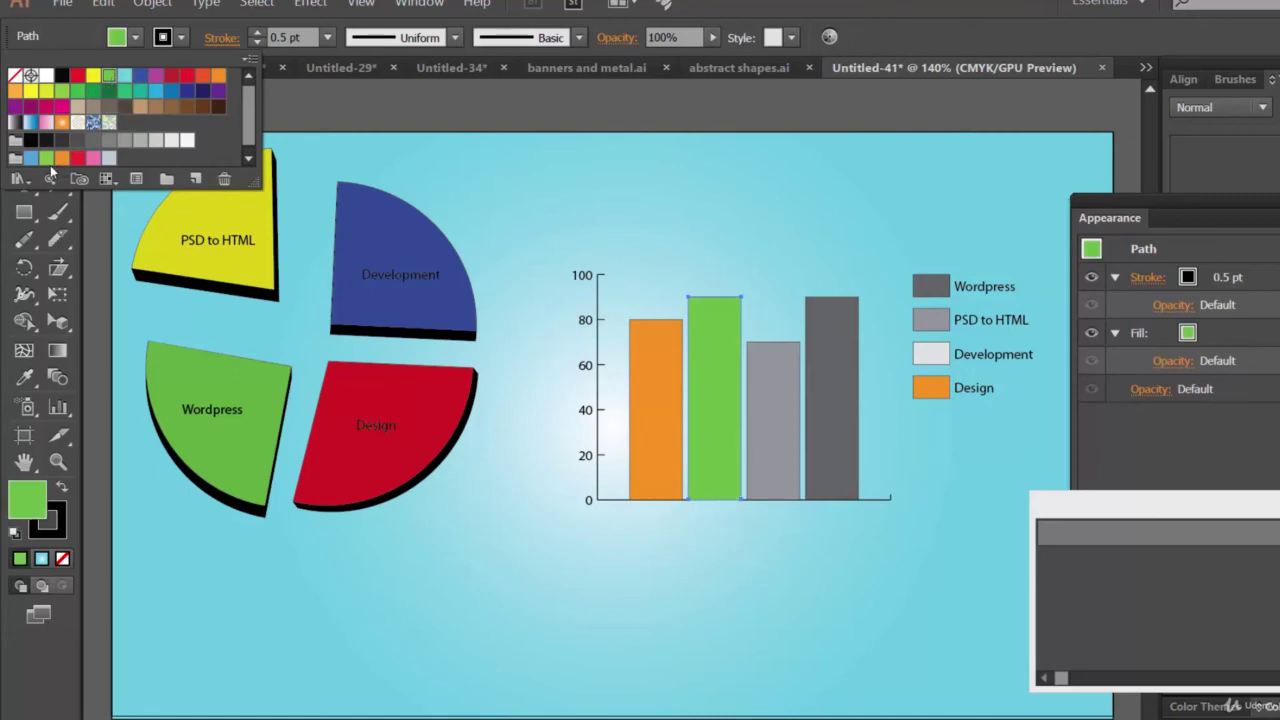
left_click(93, 106)
left_click(931, 354)
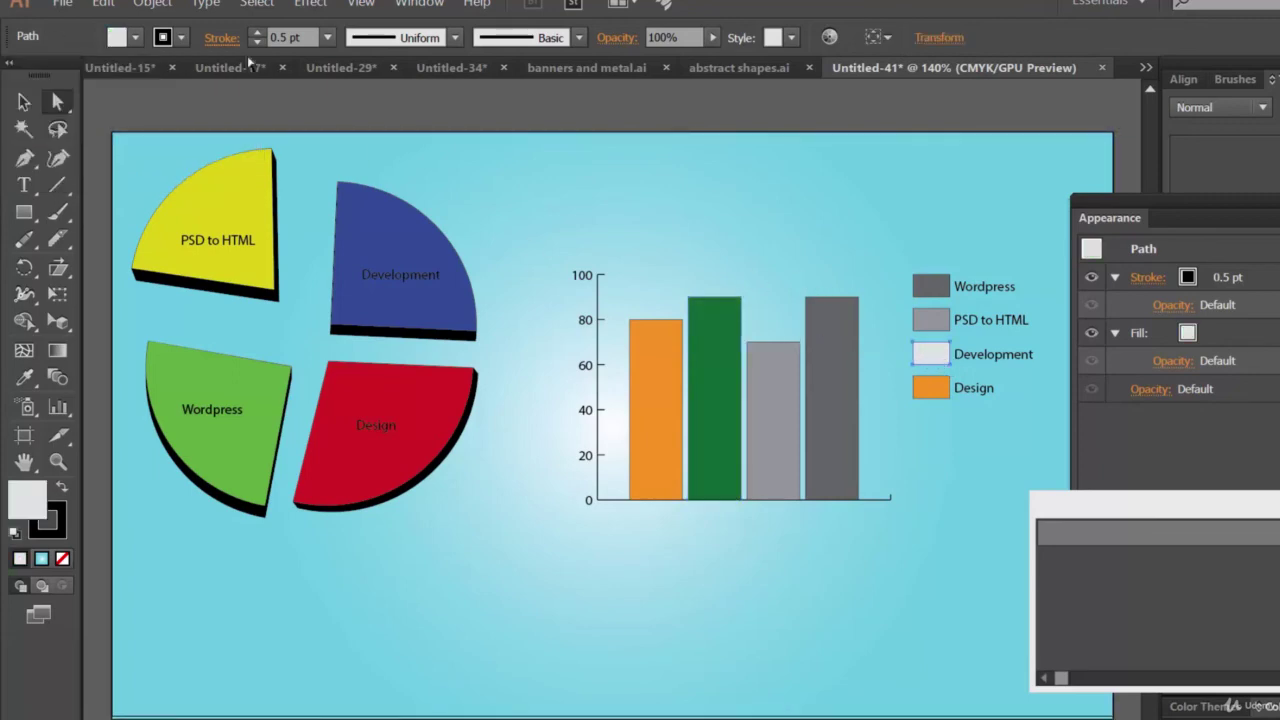
left_click(136, 37)
left_click(93, 106)
Fill the PSD to HTML bar and its legend box with blue.
left_click(775, 386)
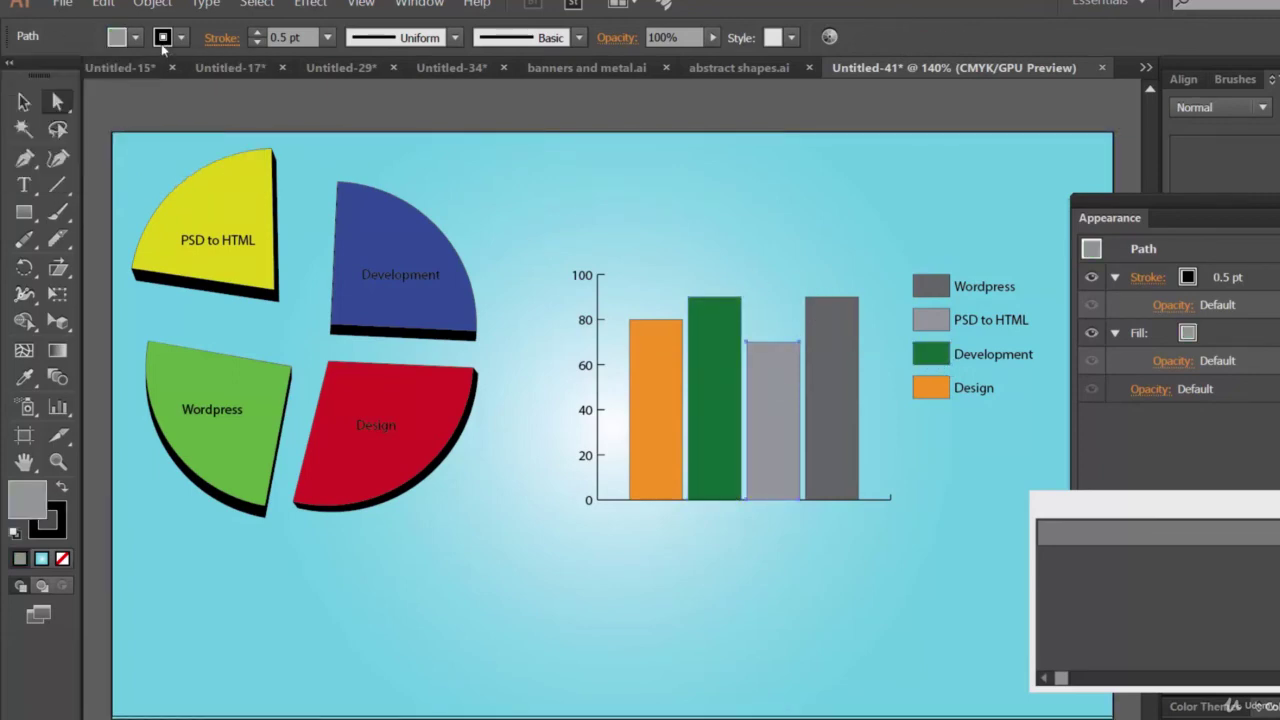
left_click(136, 37)
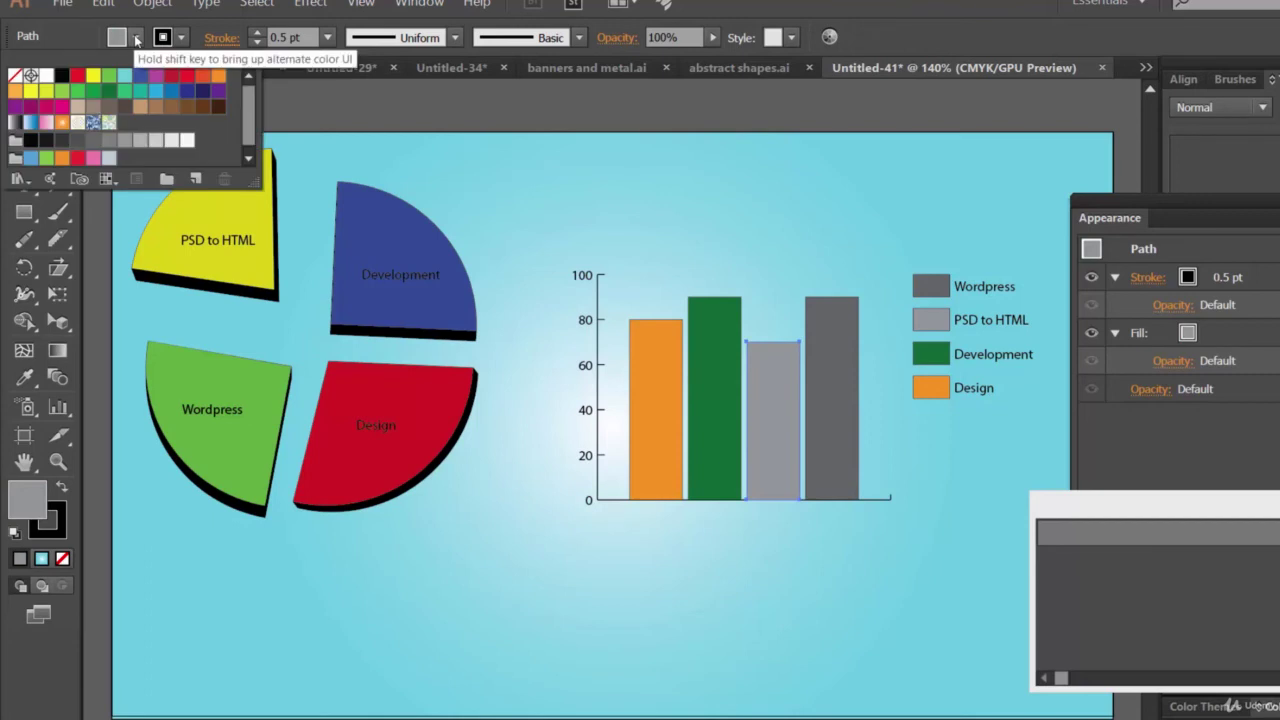
left_click(189, 78)
left_click(203, 78)
left_click(140, 76)
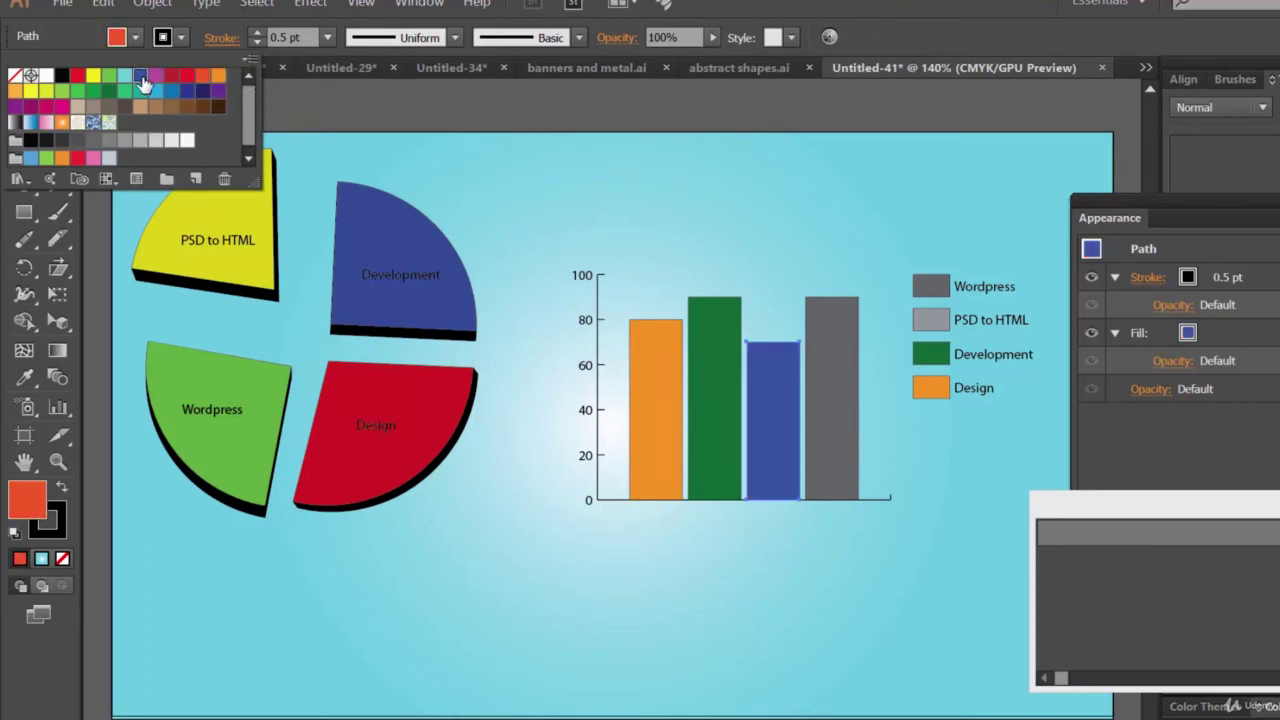
left_click(930, 320)
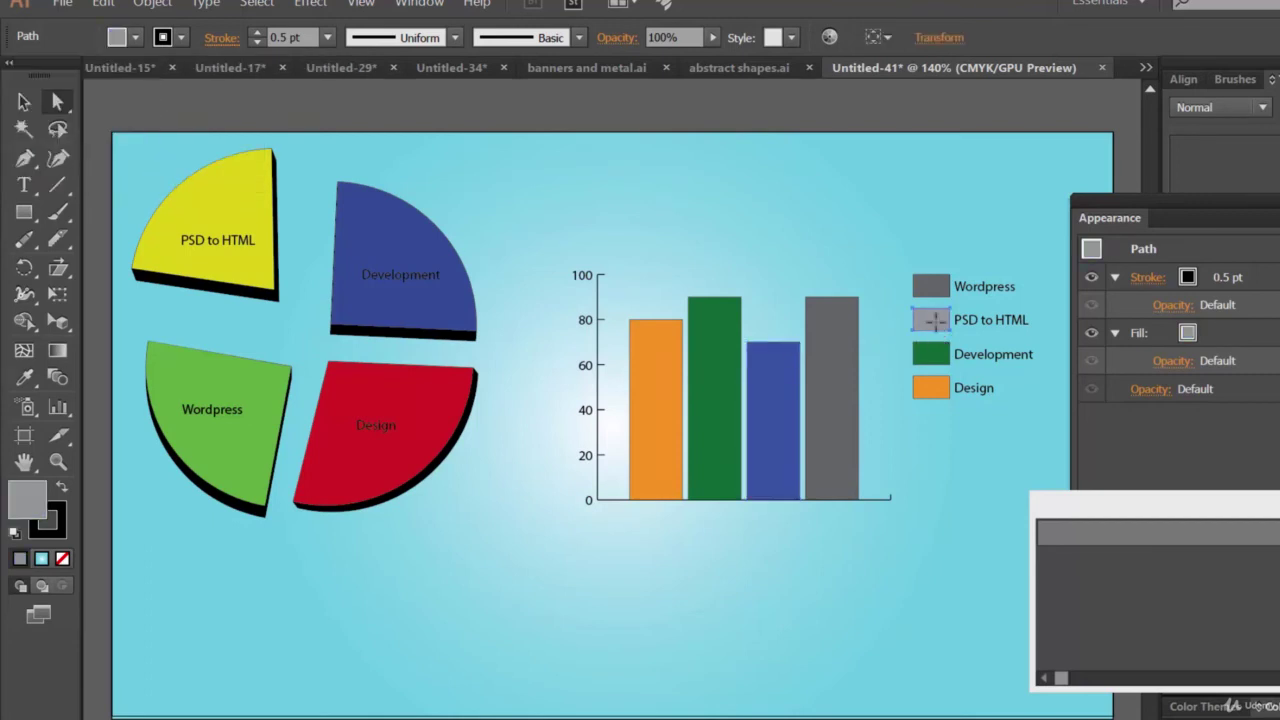
left_click(136, 37)
left_click(140, 76)
key("Escape")
Fill the Wordpress bar with bright red and its legend box with the darker red R=193 G=39 B=45.
left_click(841, 370)
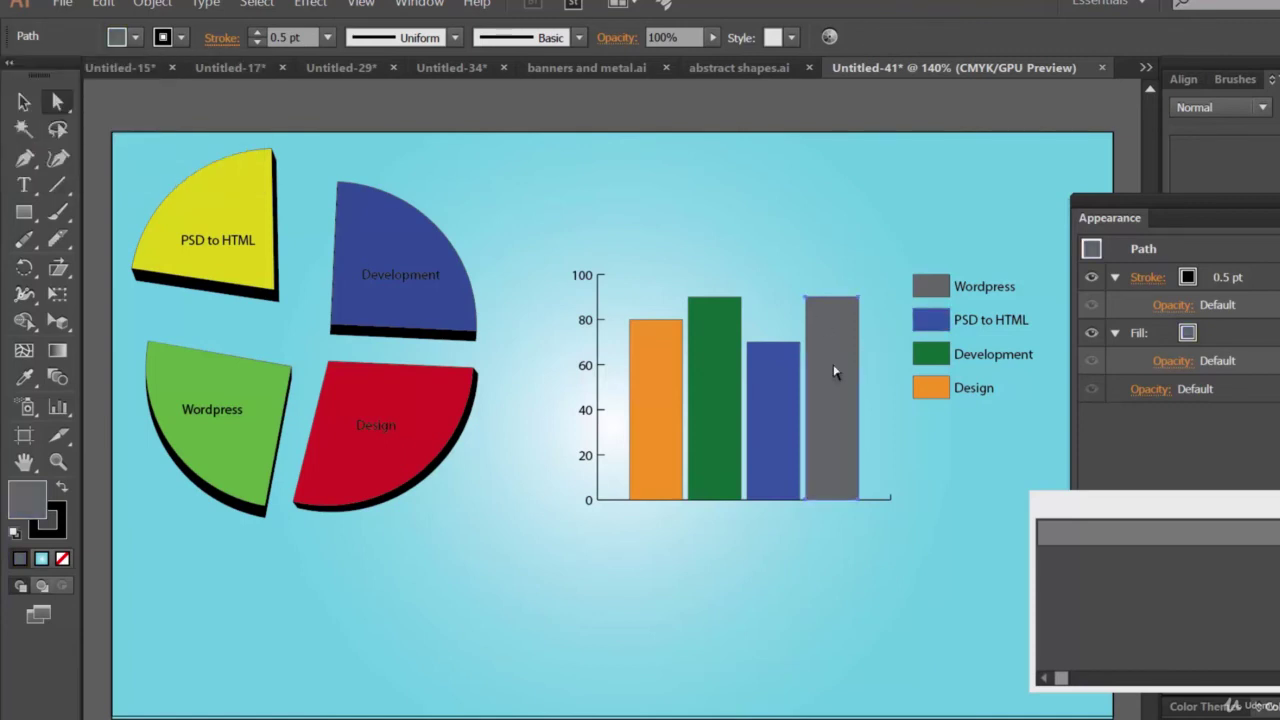
left_click(136, 37)
left_click(94, 160)
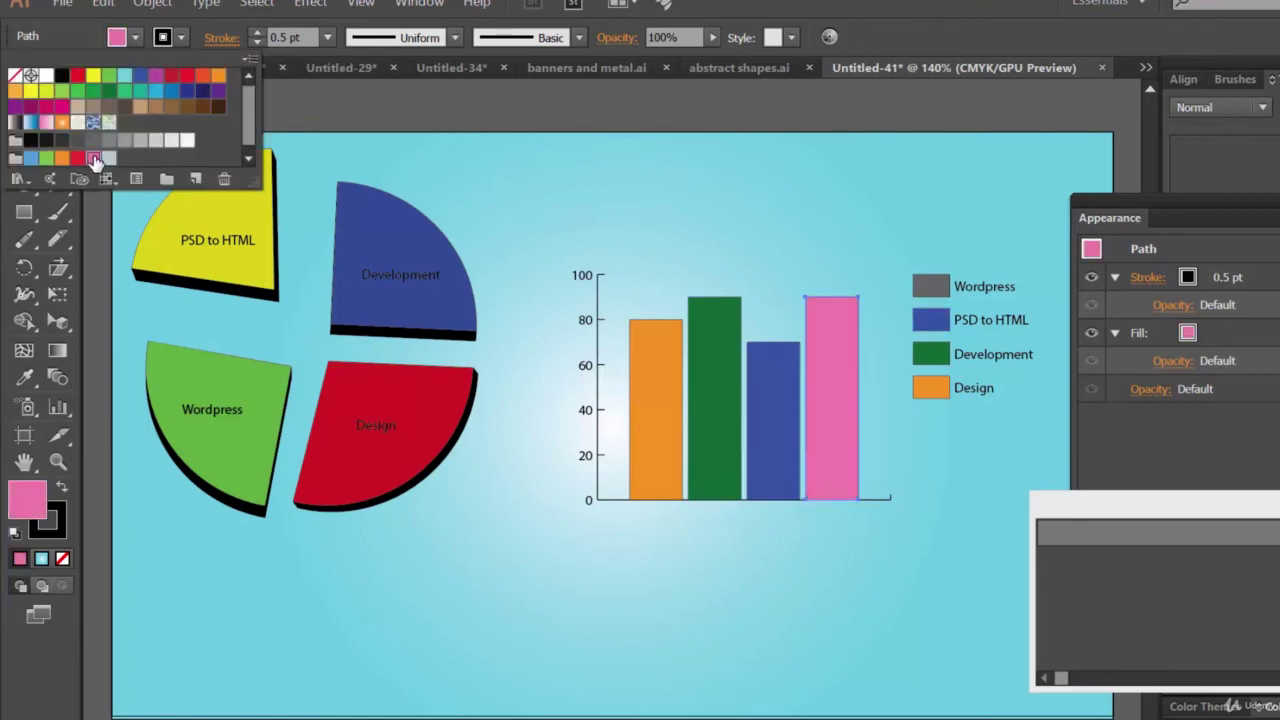
left_click(187, 76)
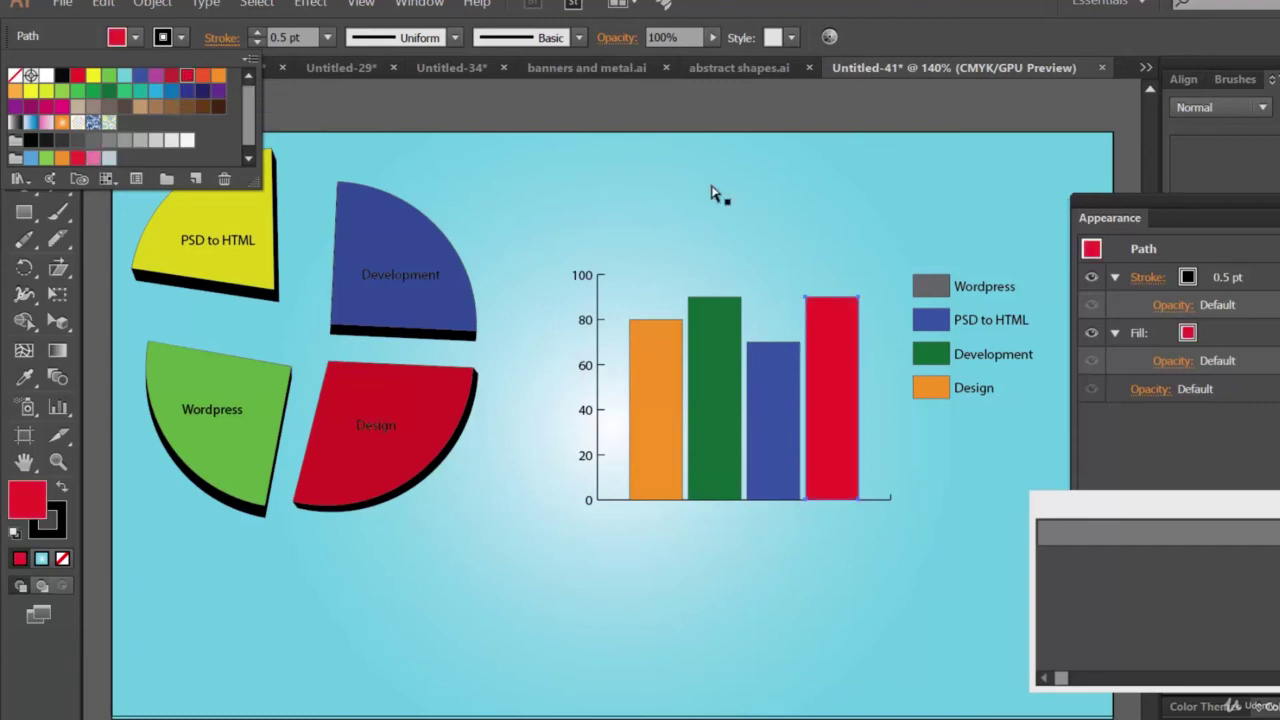
left_click(931, 287)
left_click(134, 37)
left_click(187, 76)
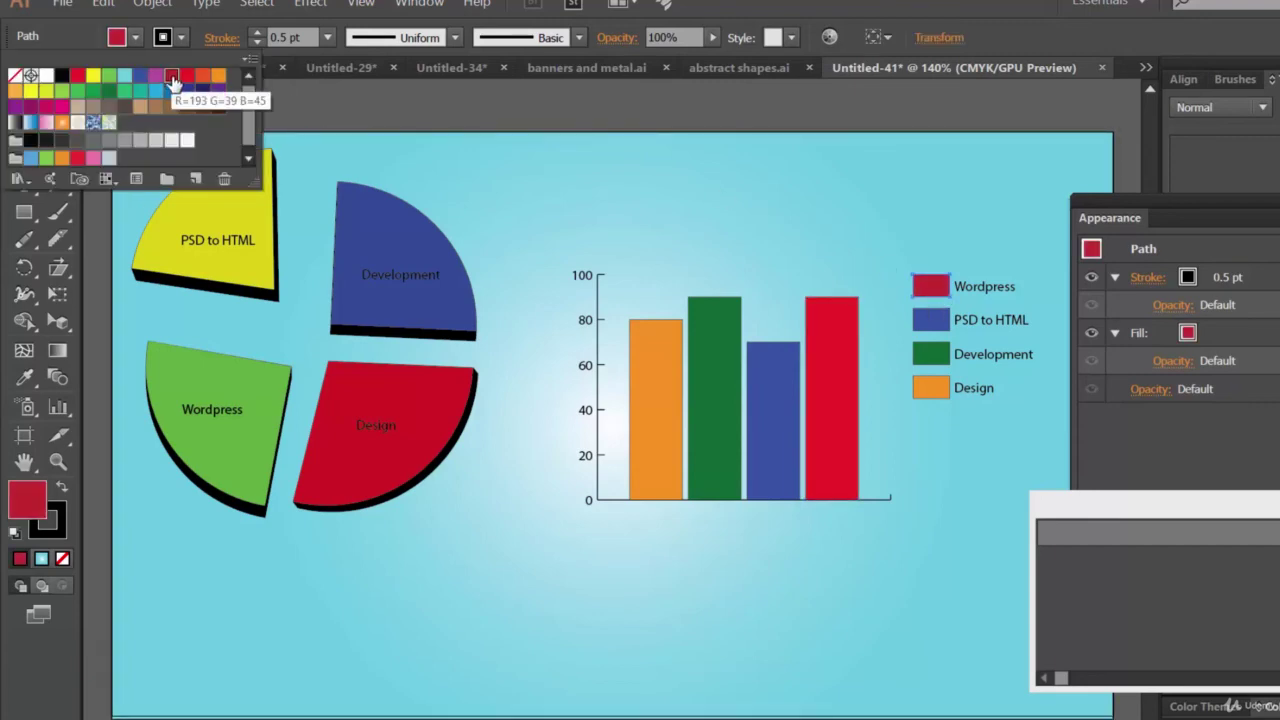
Apply 3D Extrude & Bevel to the red Wordpress bar with rotation X -3°, Y 7°, Z 0° and 50 pt depth.
left_click(840, 399)
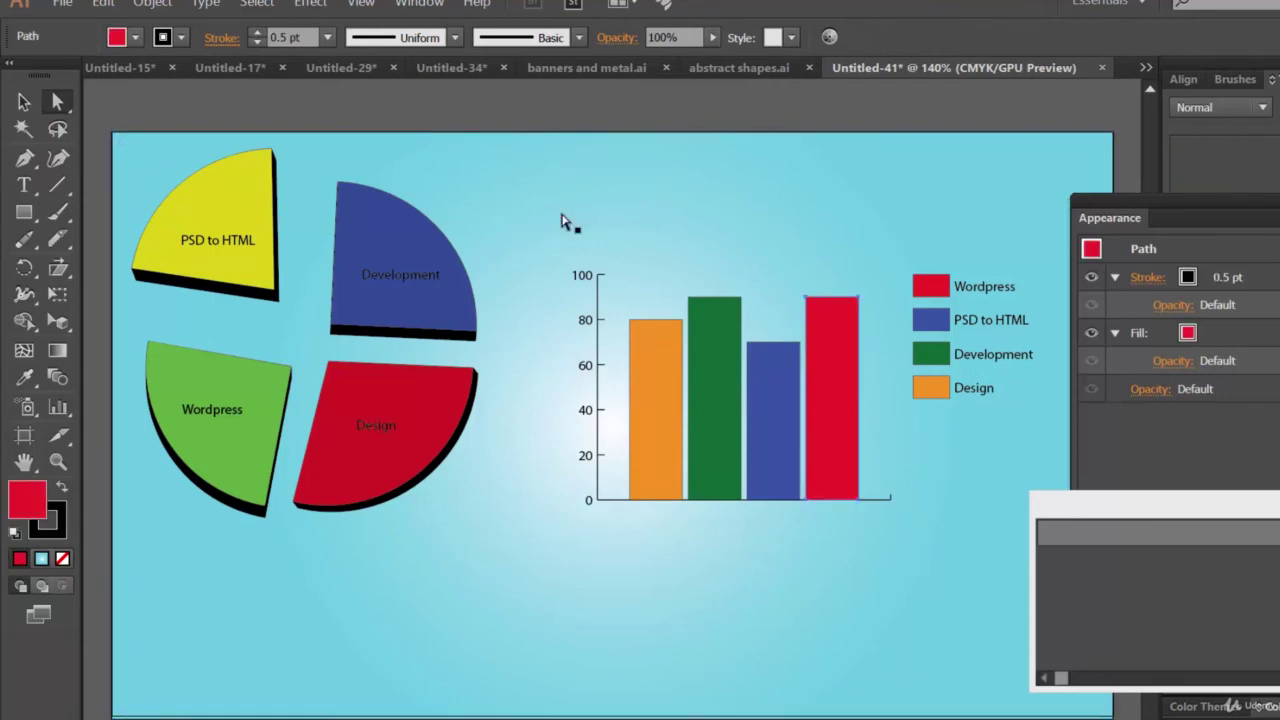
left_click(311, 4)
mouse_move(470, 111)
left_click(559, 111)
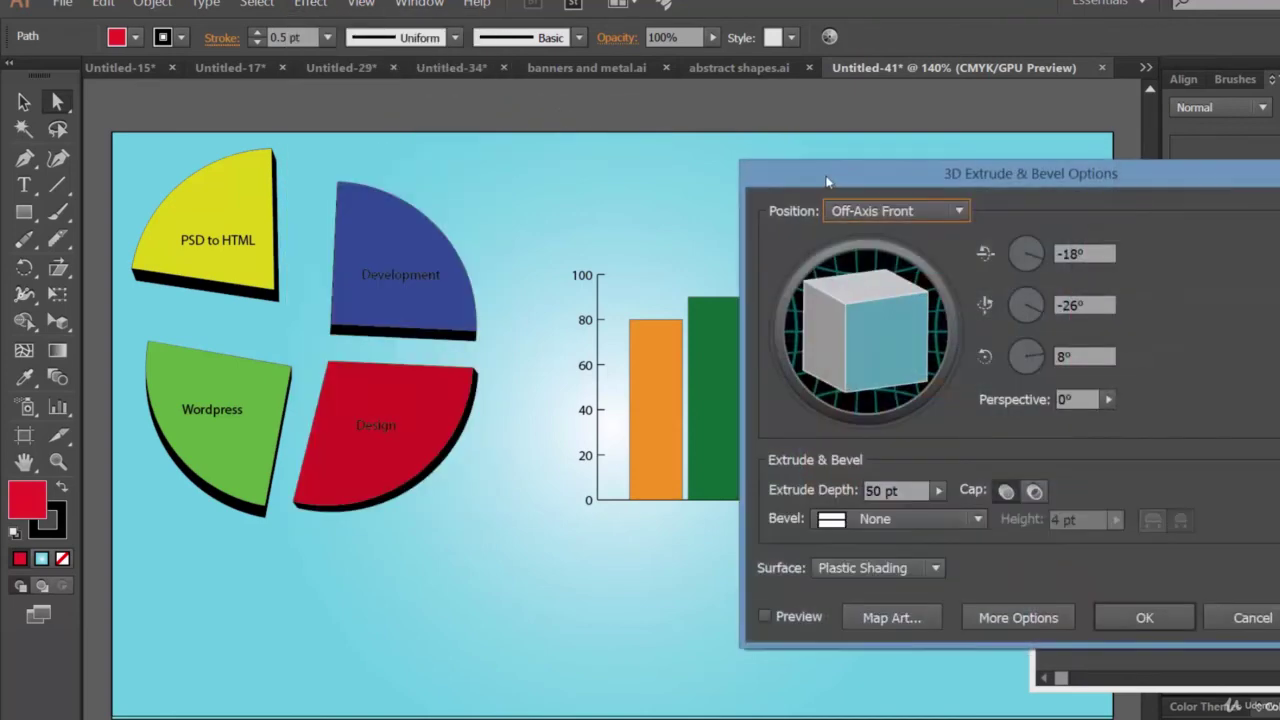
left_click_drag(1000, 173, 348, 93)
left_click(113, 537)
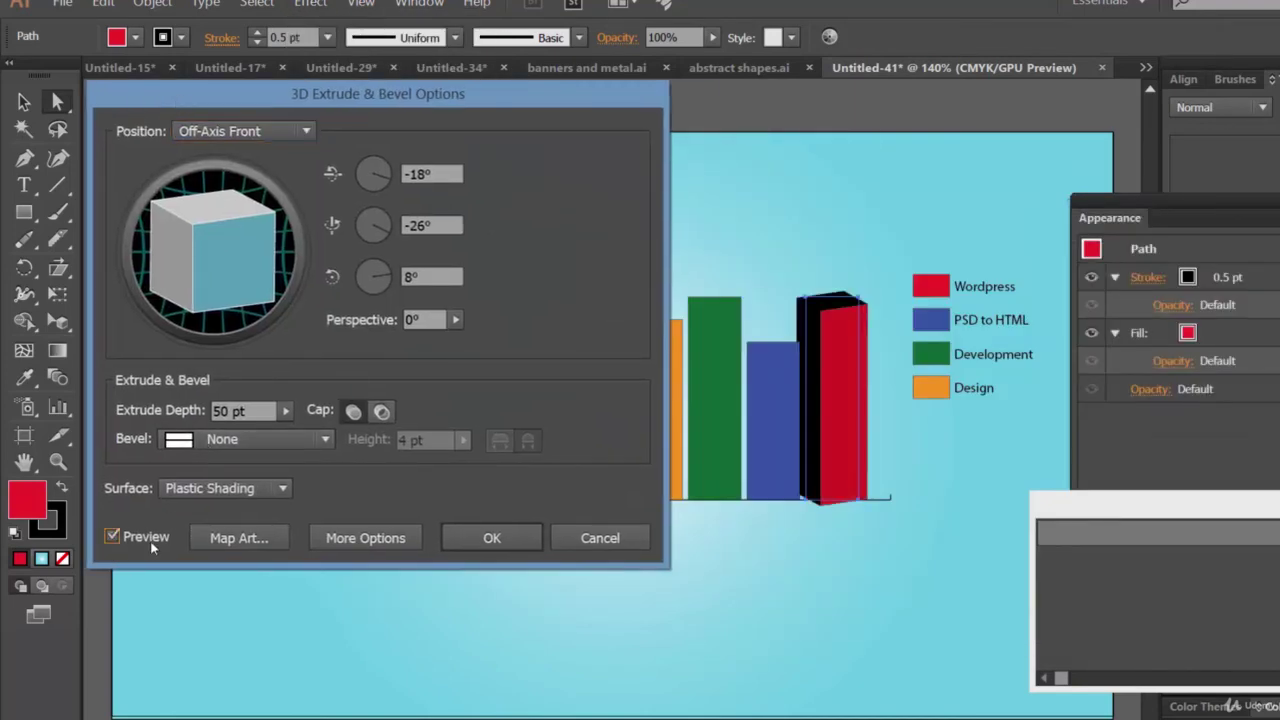
left_click_drag(206, 280, 232, 235)
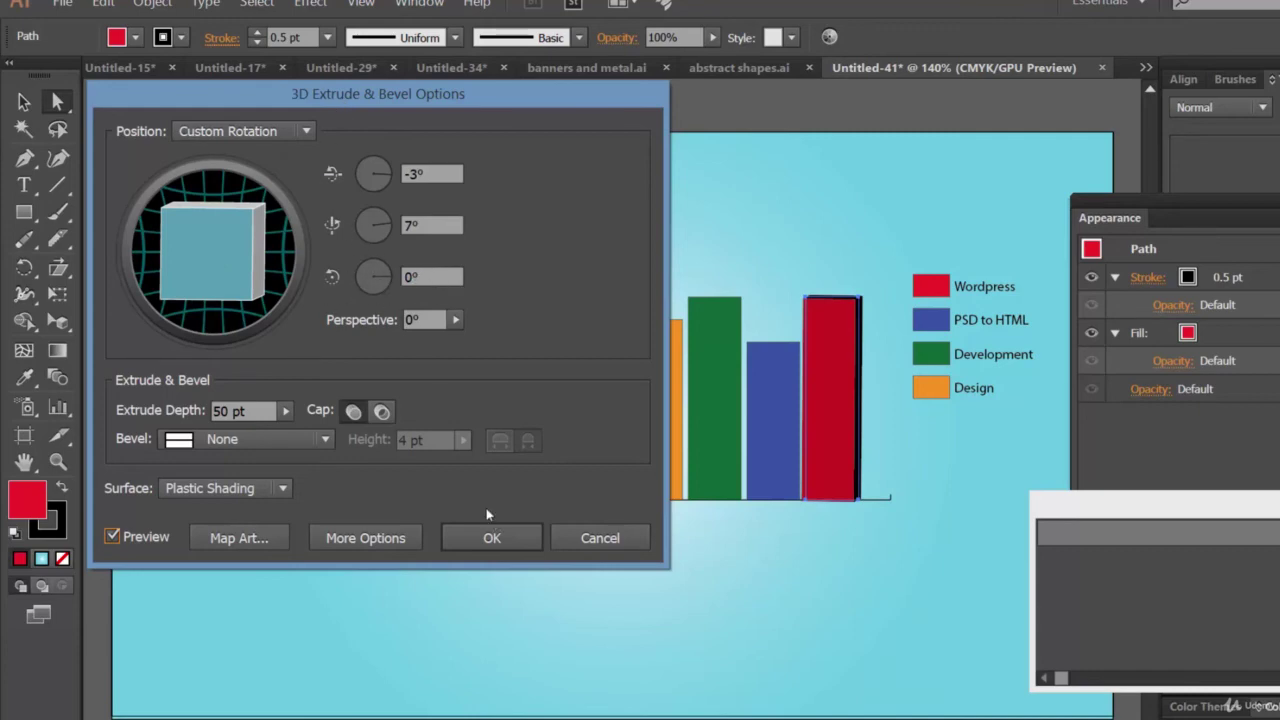
left_click(517, 536)
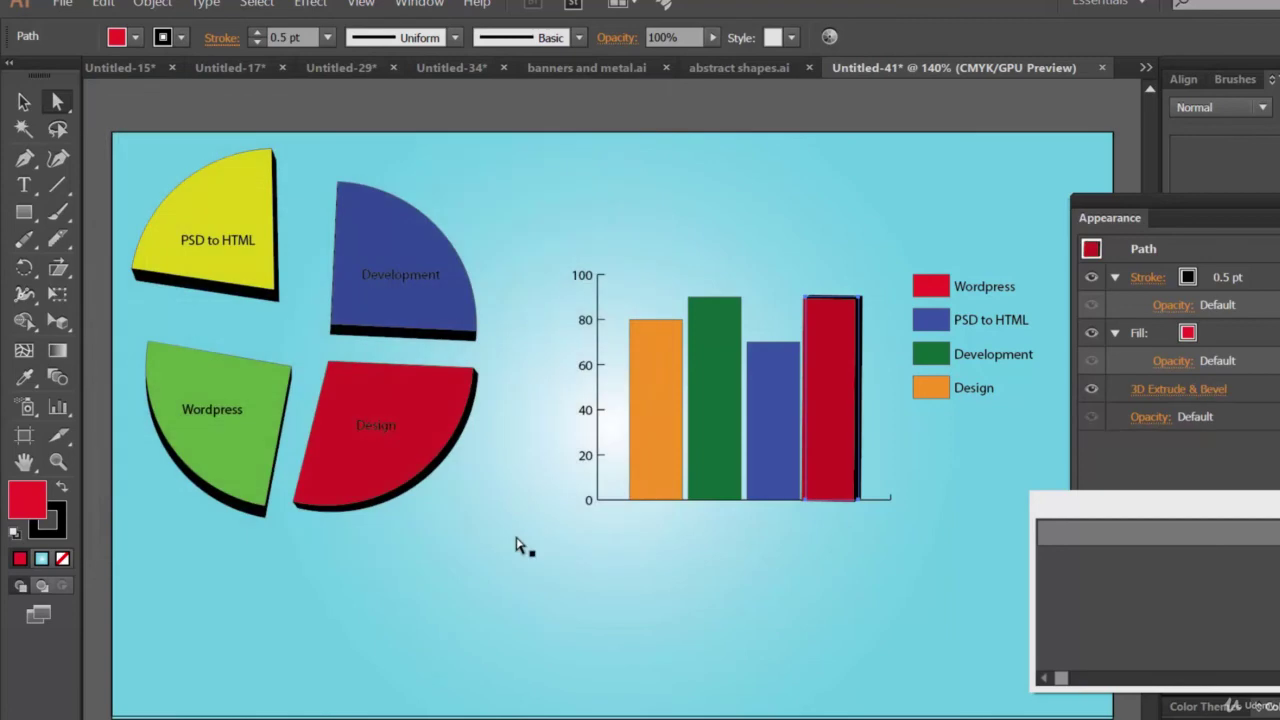
Apply 3D Extrude & Bevel to the blue PSD to HTML bar with rotation X 2°, Y 12°, Z 0° and 50 pt depth.
left_click(775, 430)
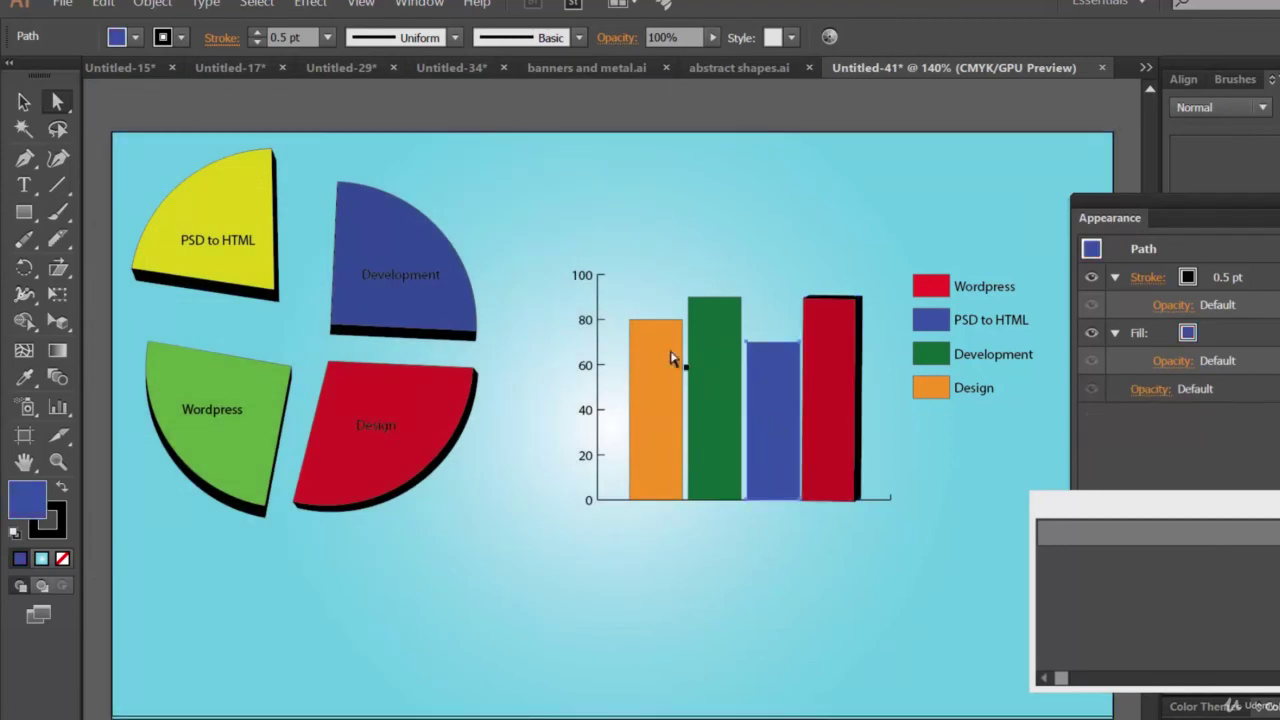
left_click(311, 4)
mouse_move(398, 194)
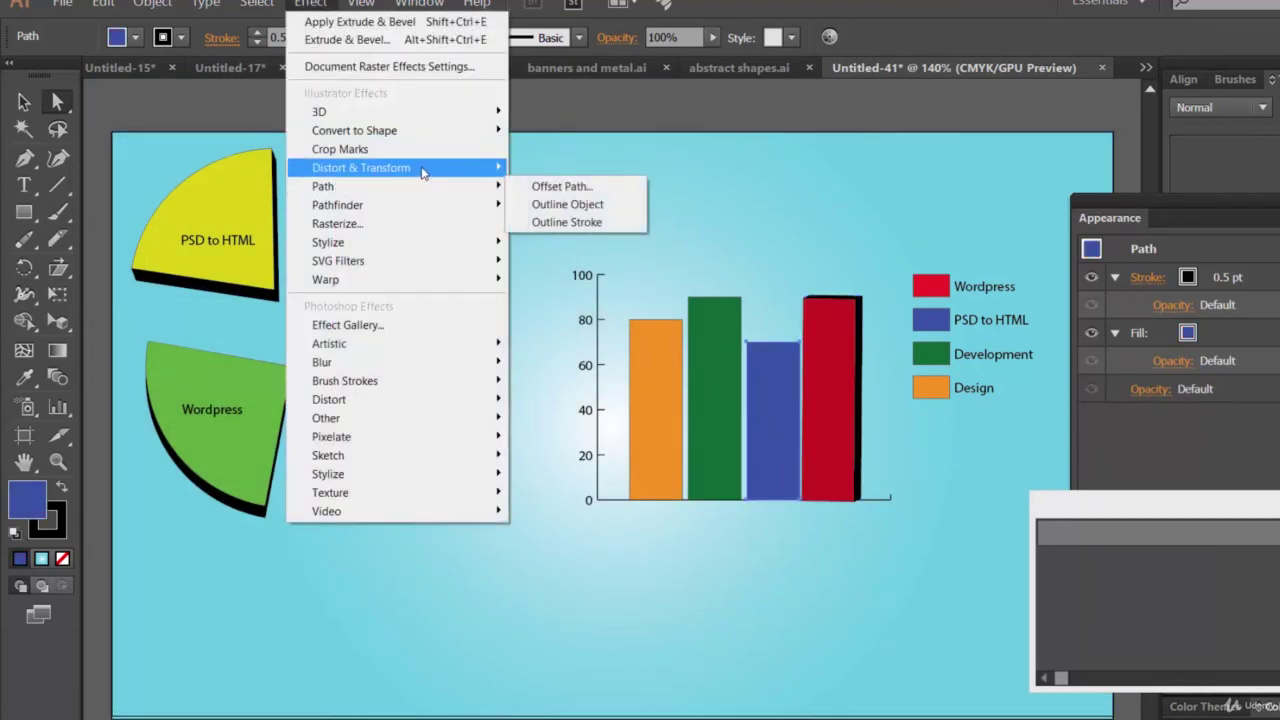
mouse_move(422, 118)
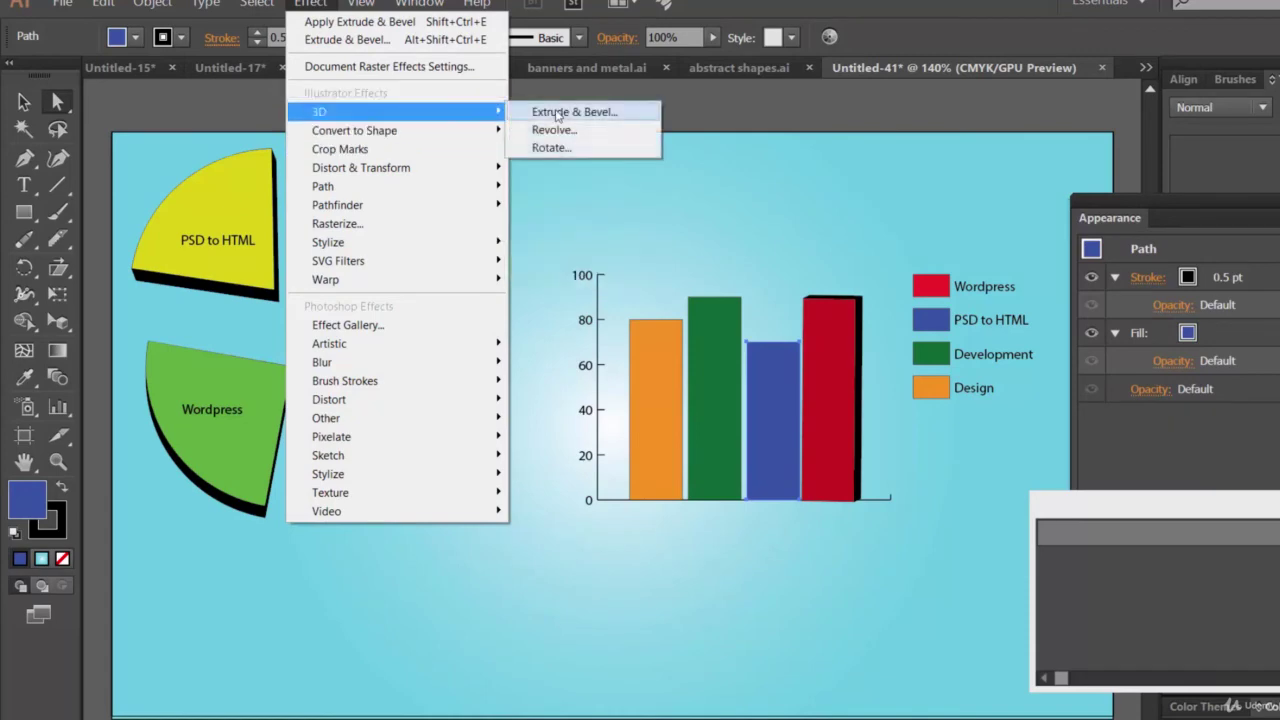
left_click(555, 111)
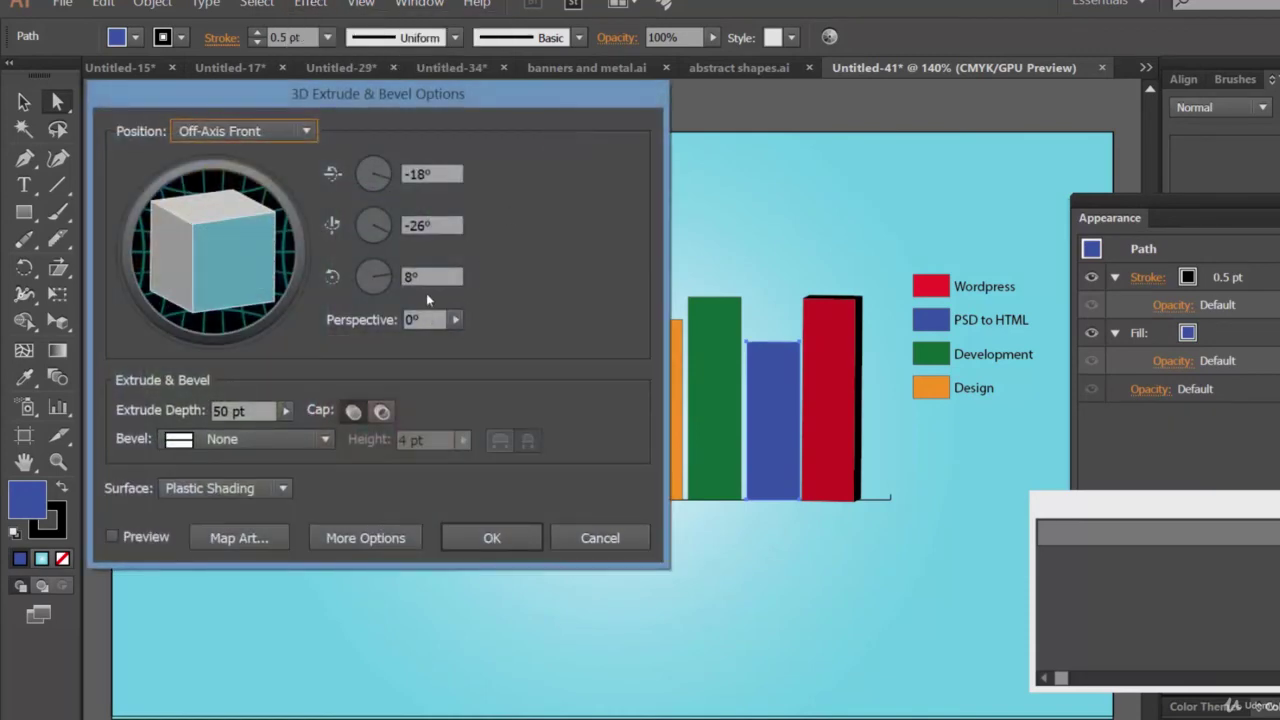
left_click(423, 277)
type("0")
left_click(447, 225)
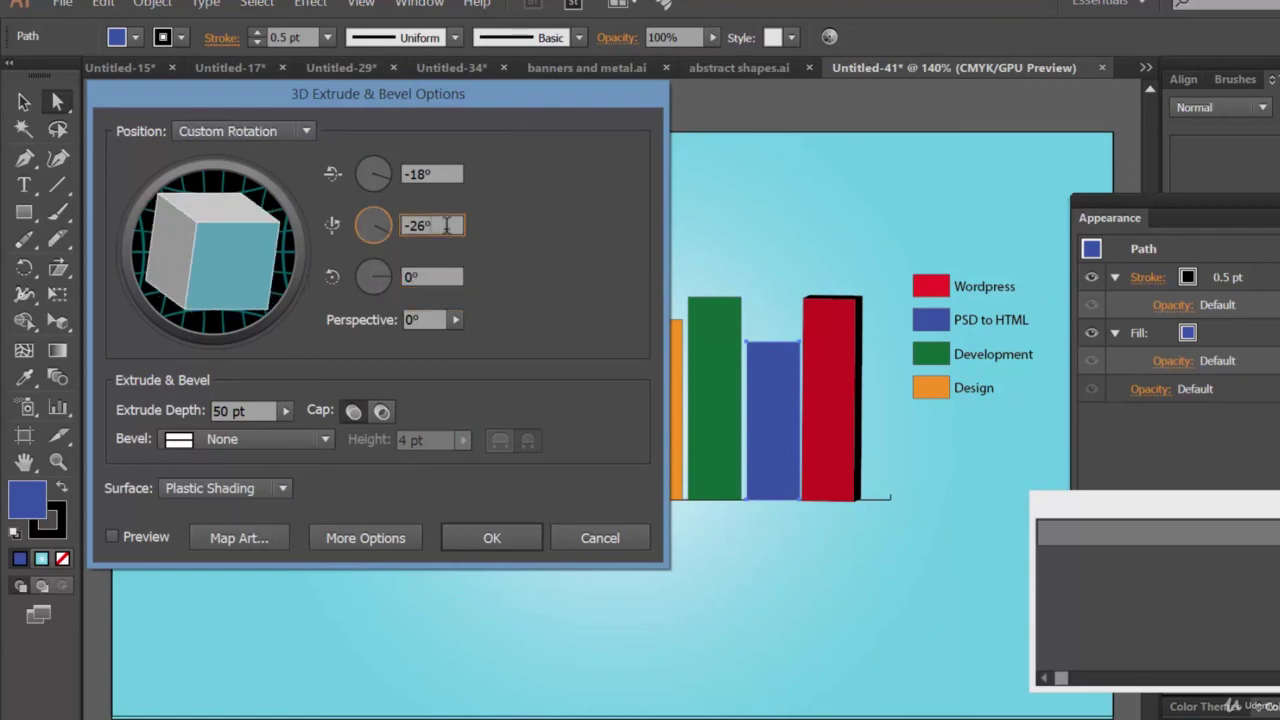
left_click(146, 538)
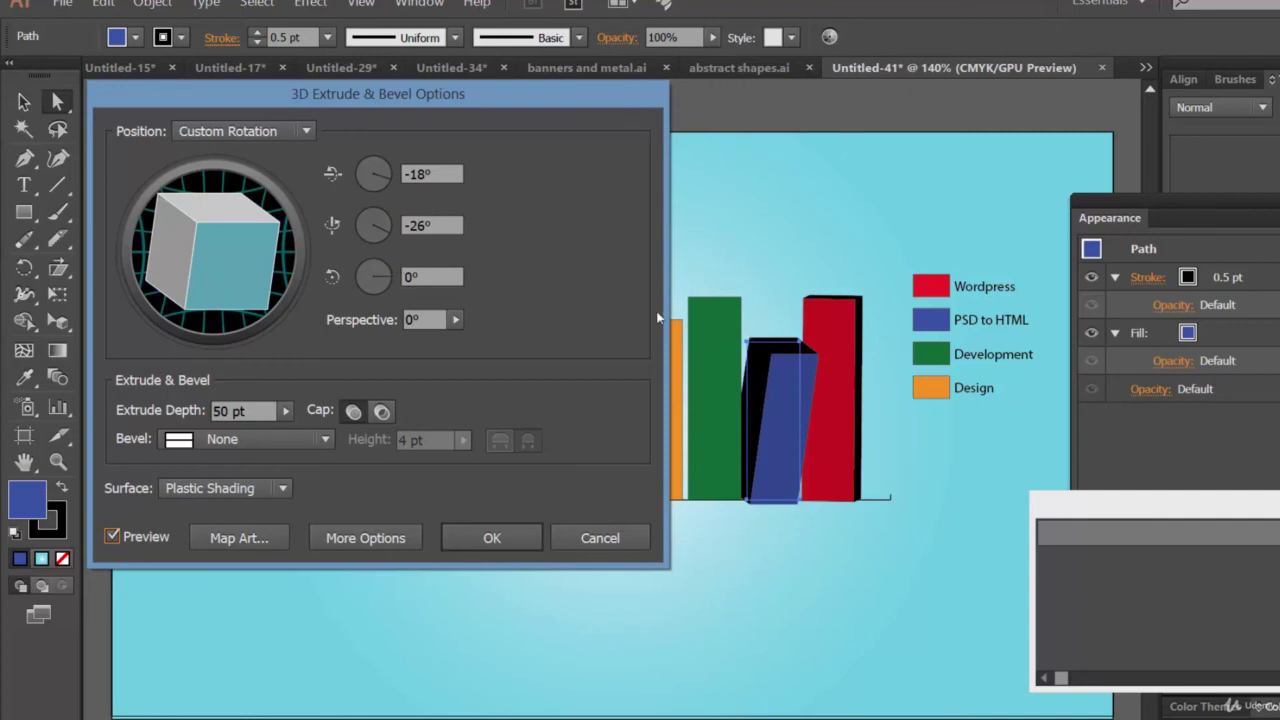
left_click_drag(210, 255, 236, 288)
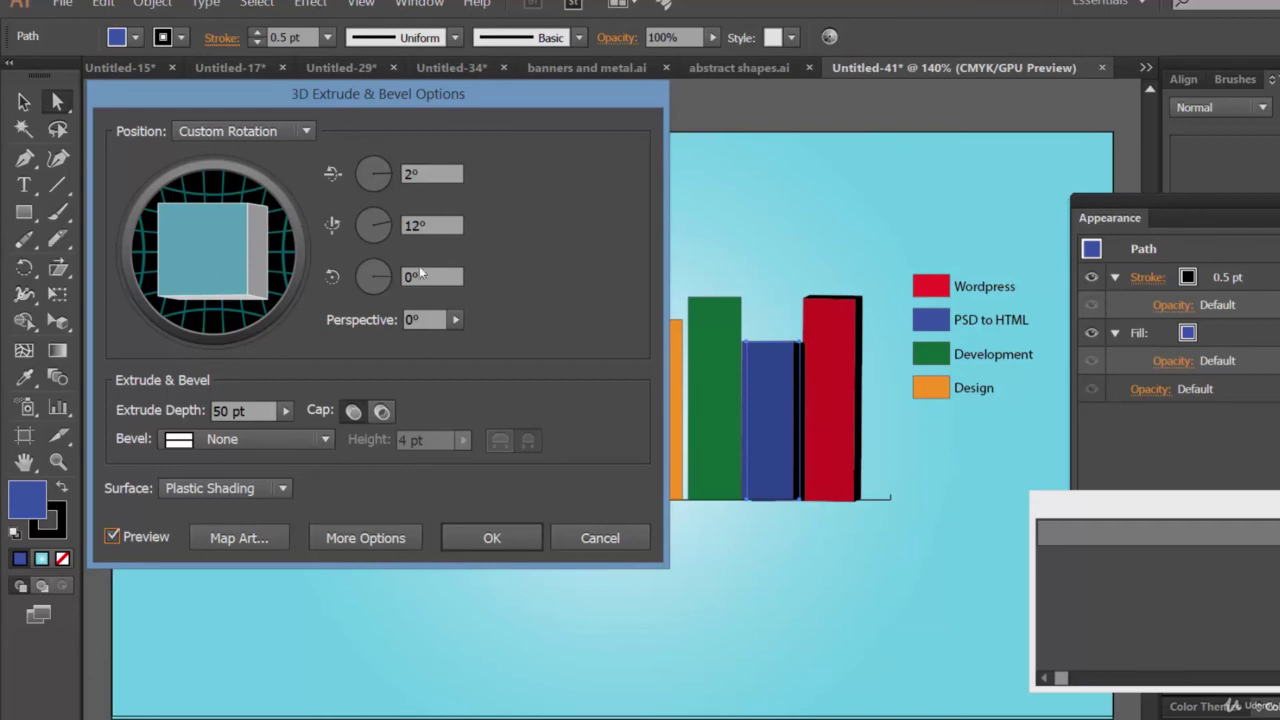
left_click(511, 545)
Apply 3D Extrude & Bevel to the green Development bar with rotation X -4°, Y 7°, Z 0° and 50 pt depth.
left_click(712, 421)
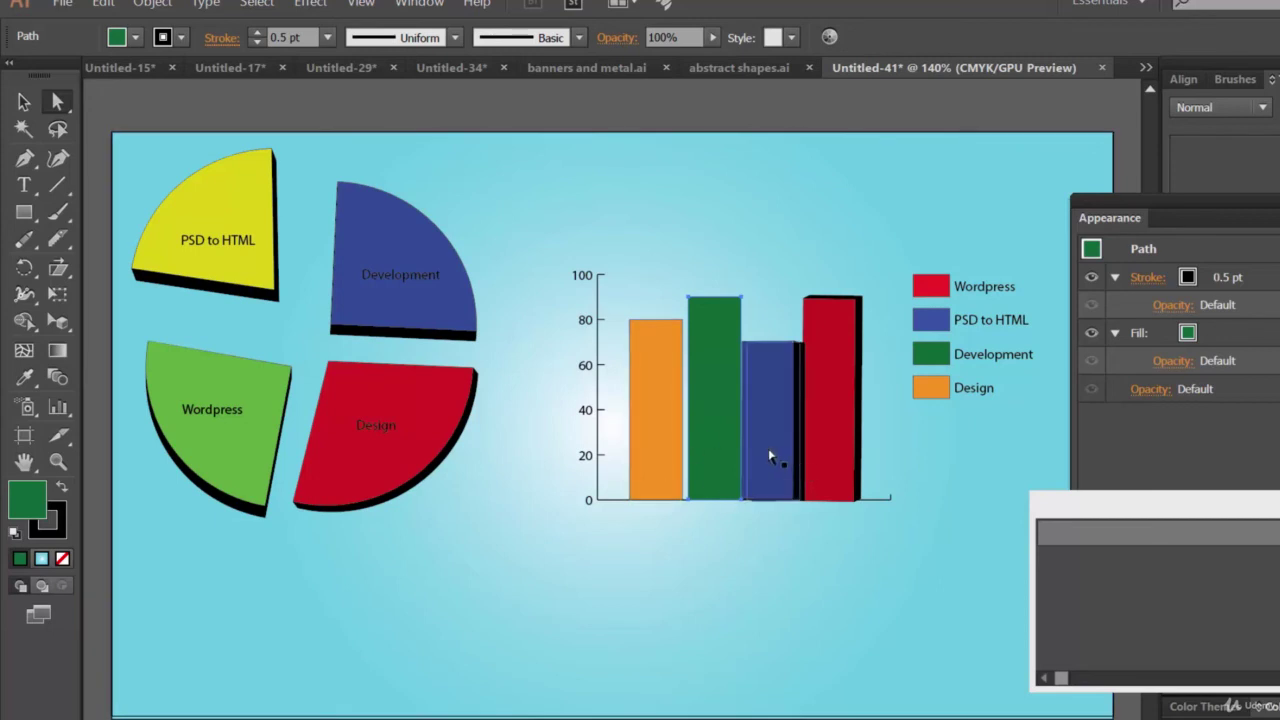
left_click(770, 456)
left_click(706, 439)
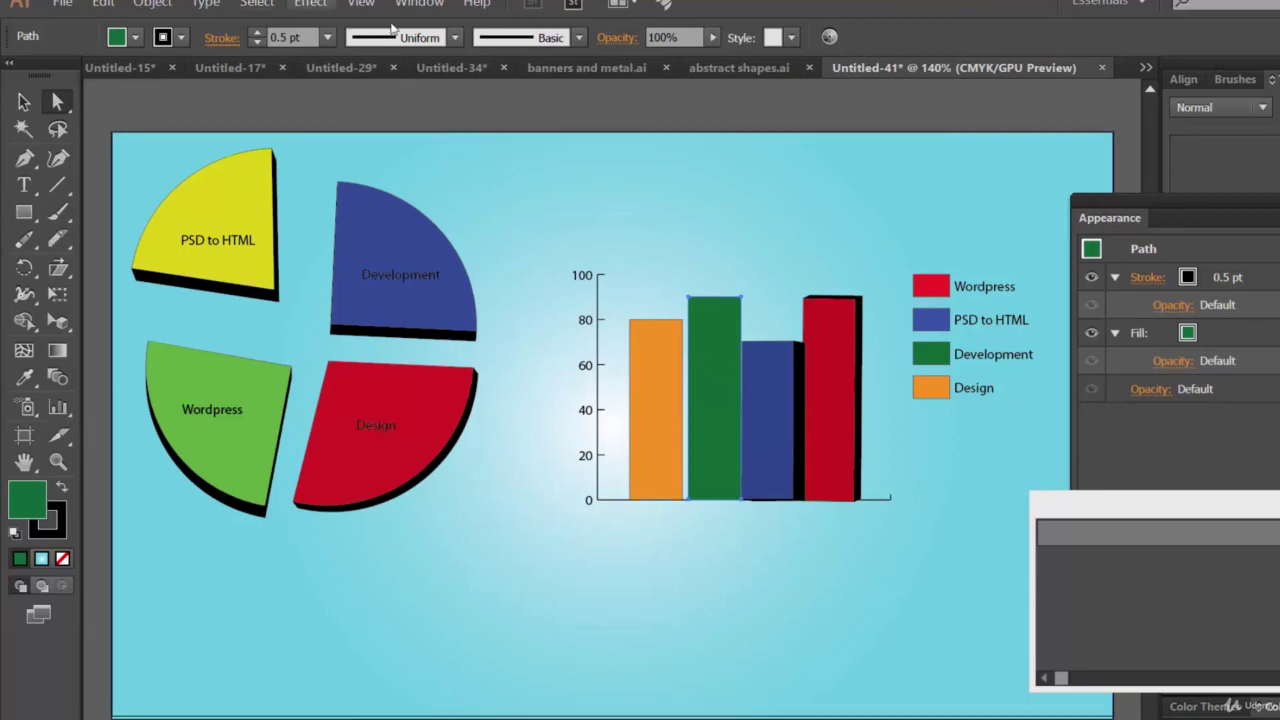
left_click(419, 4)
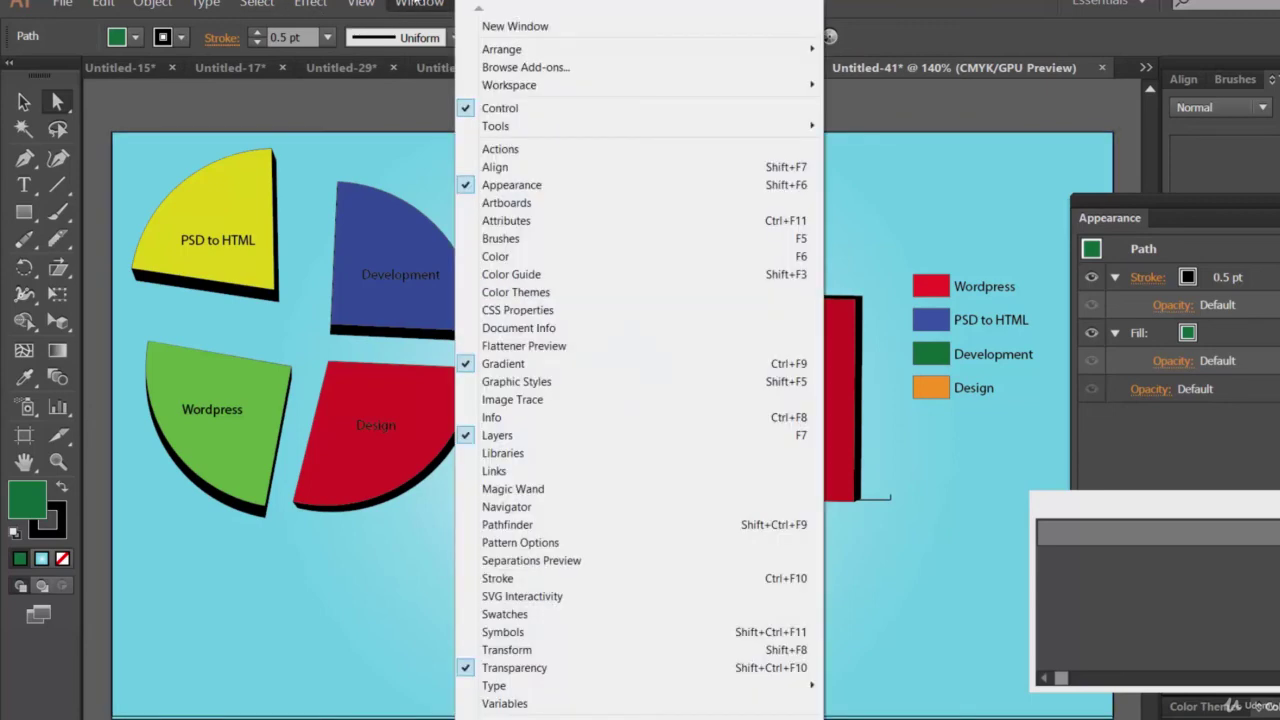
left_click(419, 4)
left_click(362, 4)
mouse_move(390, 5)
mouse_move(310, 4)
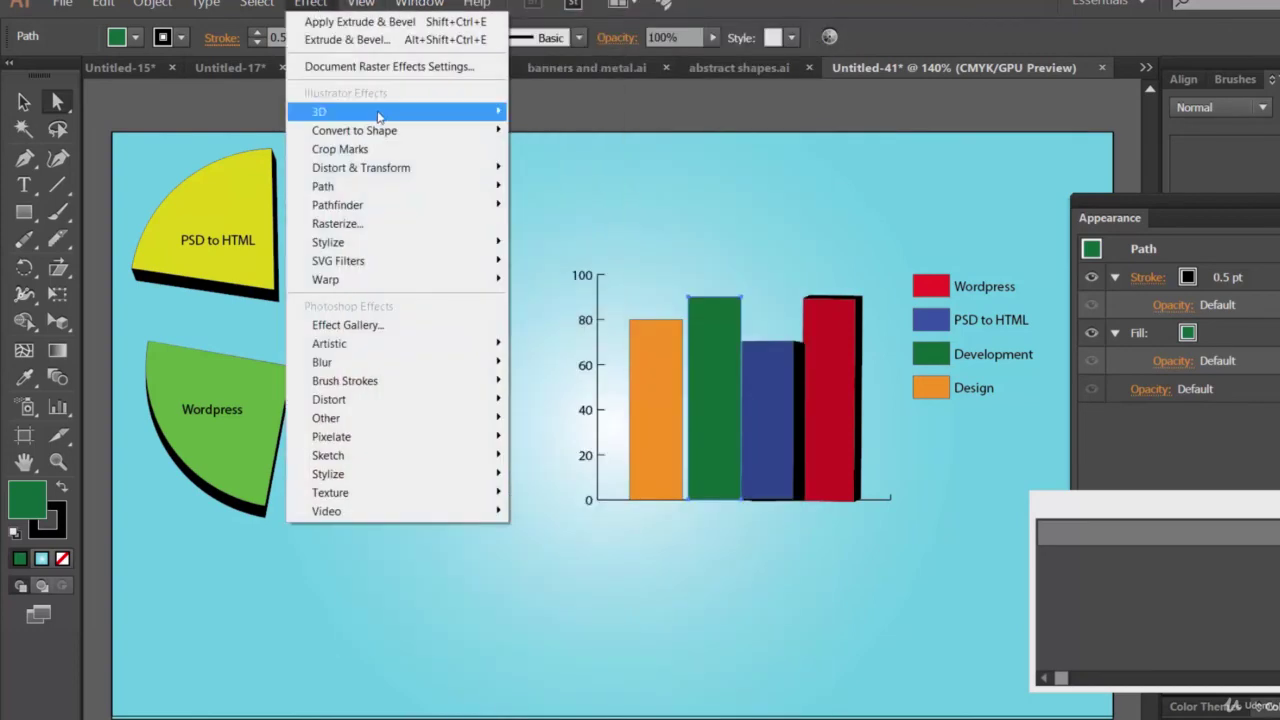
mouse_move(390, 116)
left_click(576, 114)
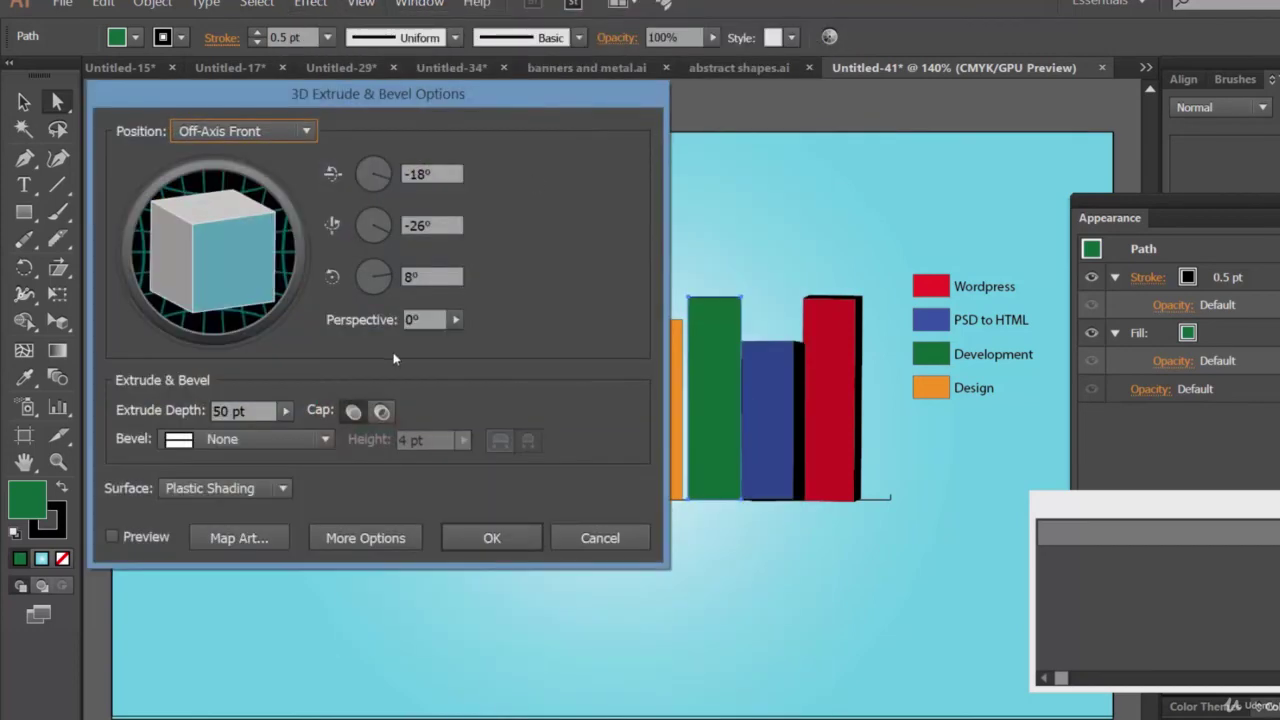
left_click(138, 540)
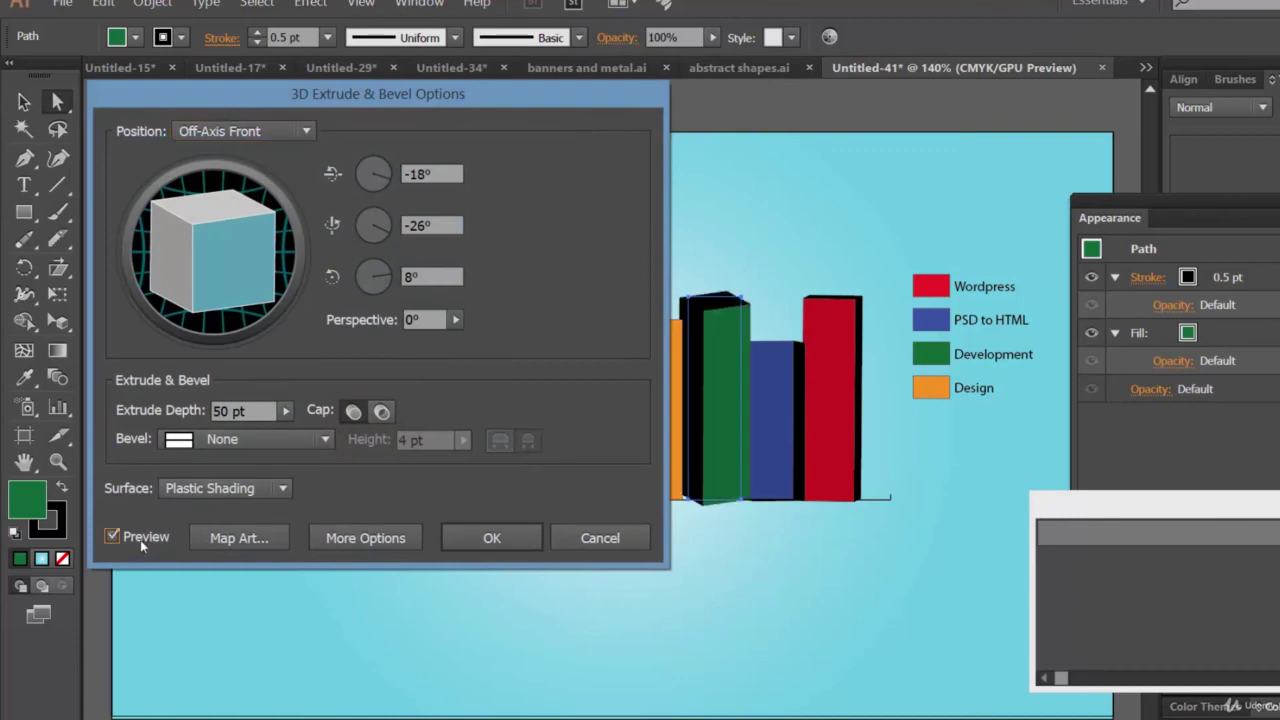
left_click_drag(265, 268, 223, 238)
left_click_drag(261, 280, 223, 287)
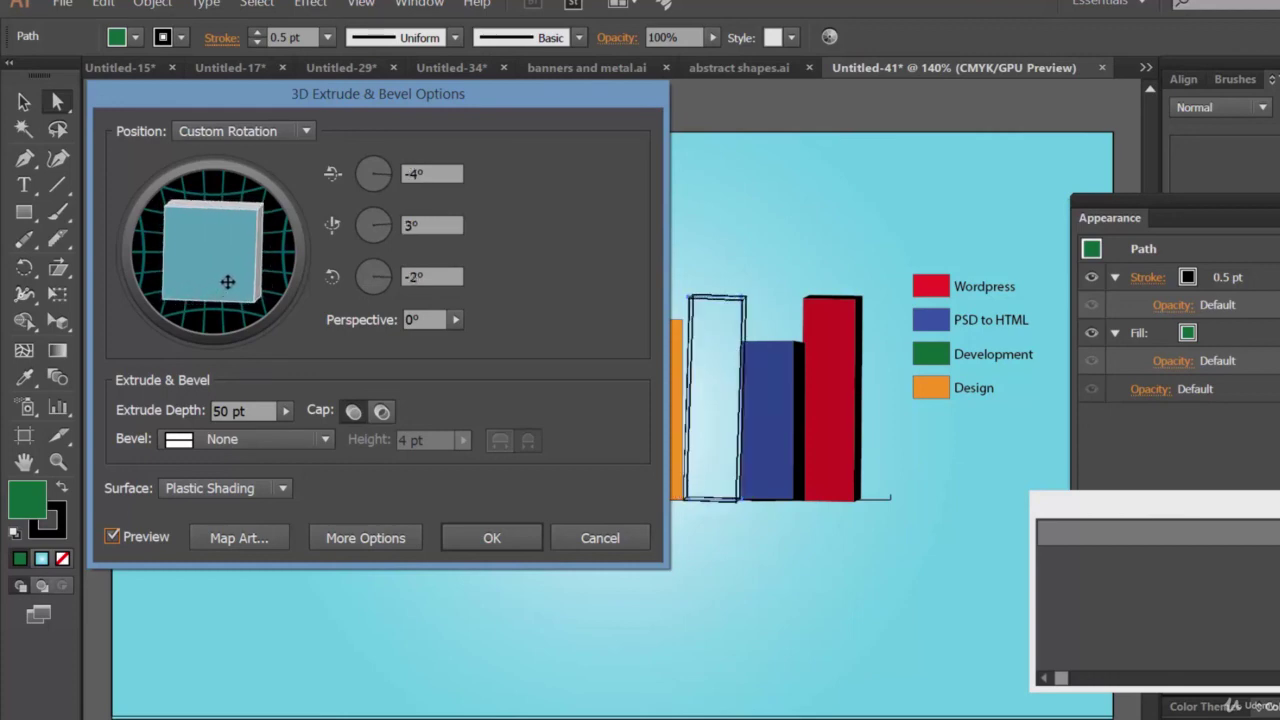
left_click_drag(258, 206, 258, 206)
left_click(258, 207)
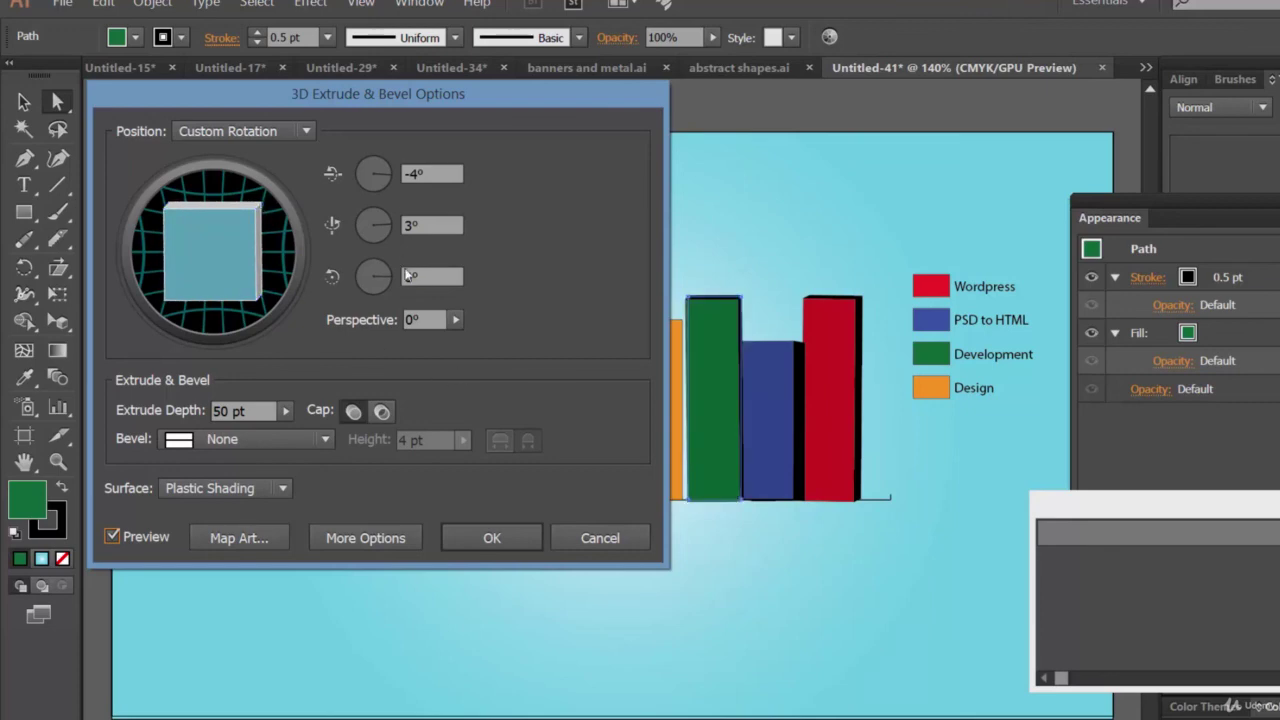
left_click(428, 222)
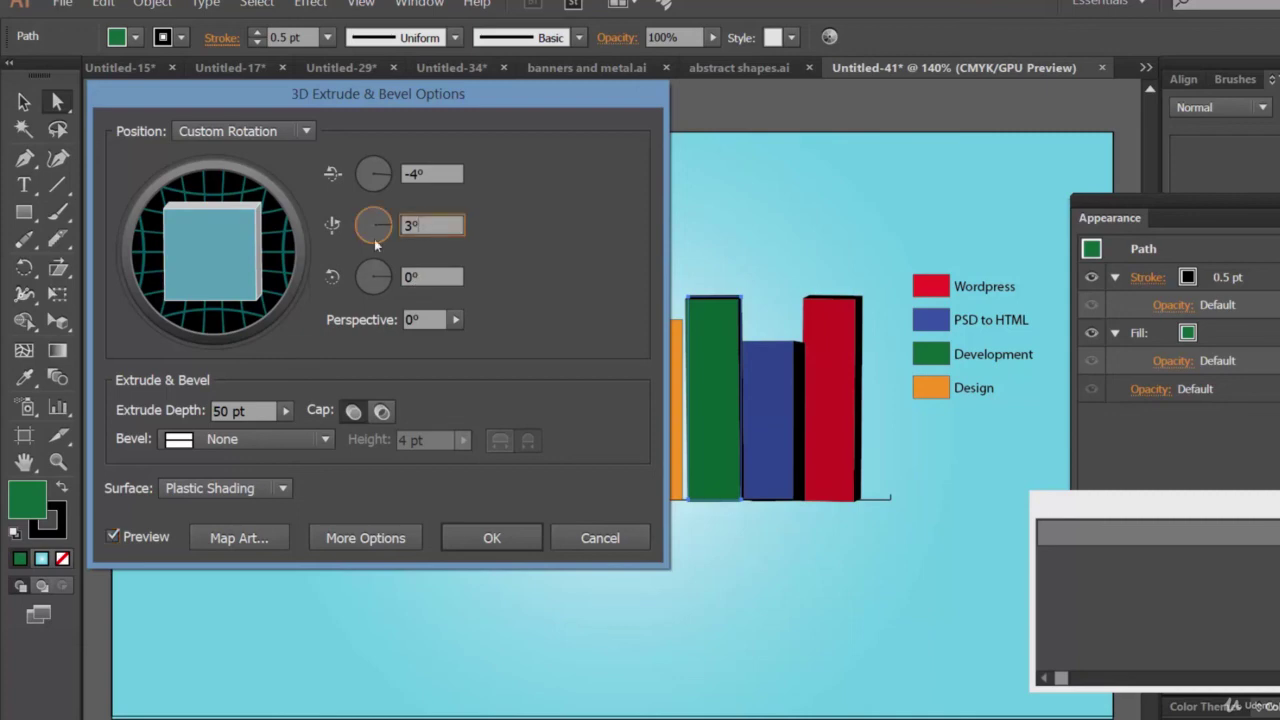
left_click_drag(225, 255, 222, 254)
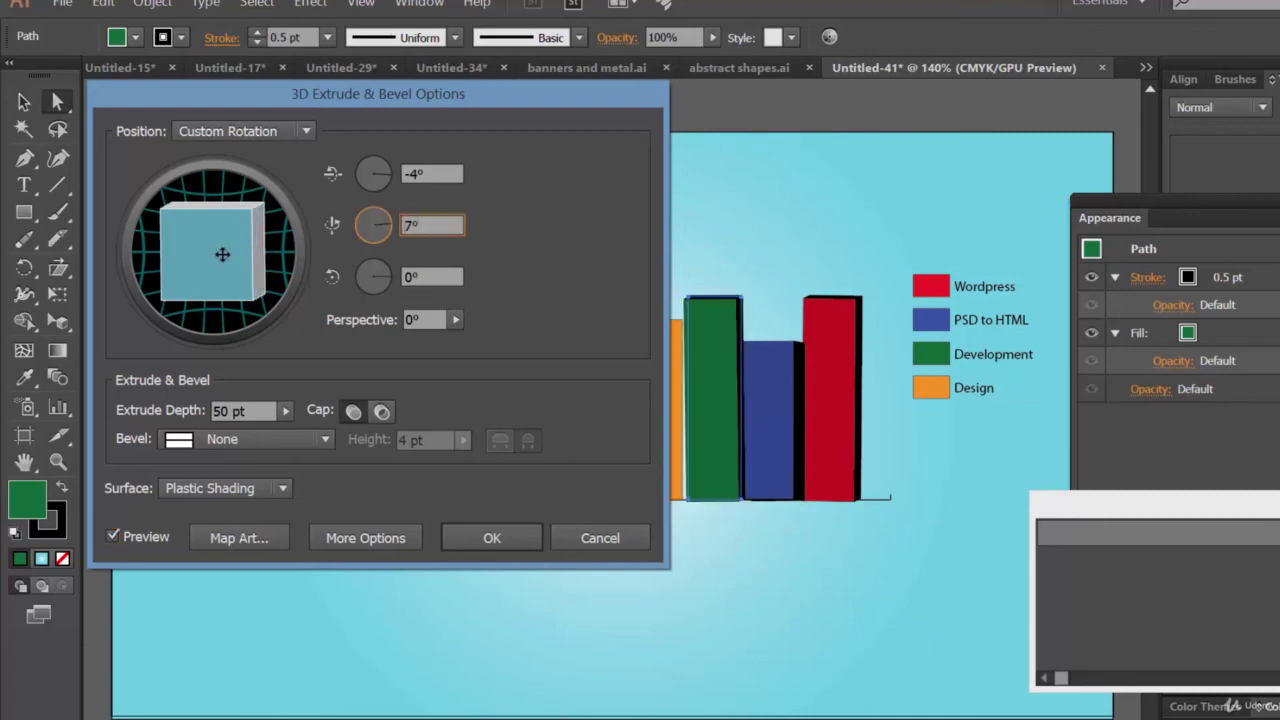
left_click(498, 543)
Edit the PSD to HTML bar's existing 3D Extrude & Bevel effect, setting its Y-axis rotation to 7°, and deselect the bar.
left_click(792, 468)
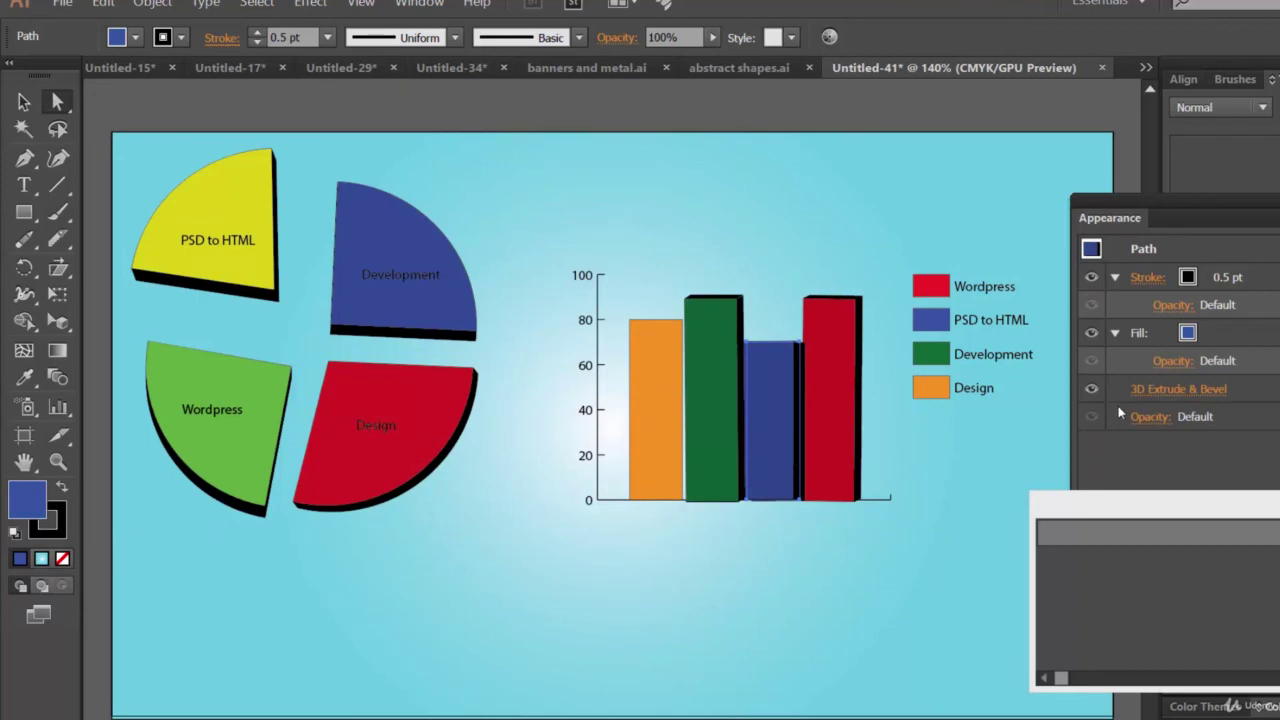
left_click(1198, 389)
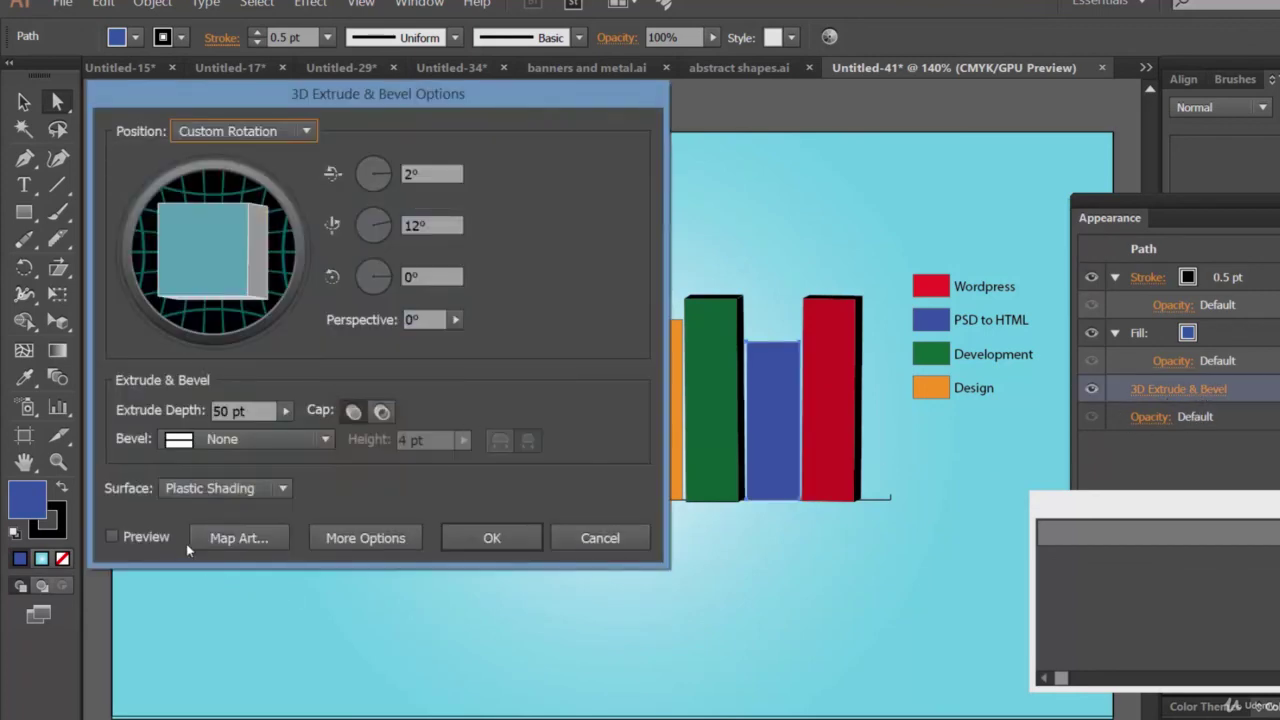
left_click(113, 537)
left_click(428, 277)
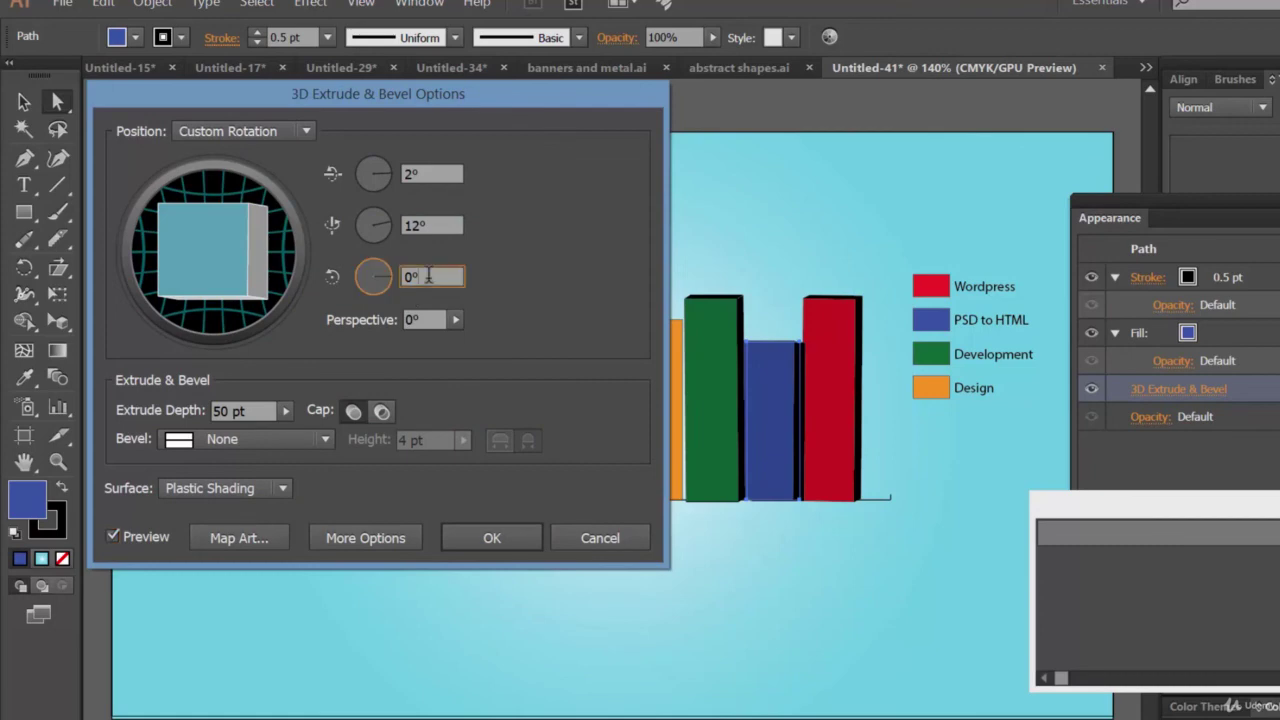
double_click(430, 225)
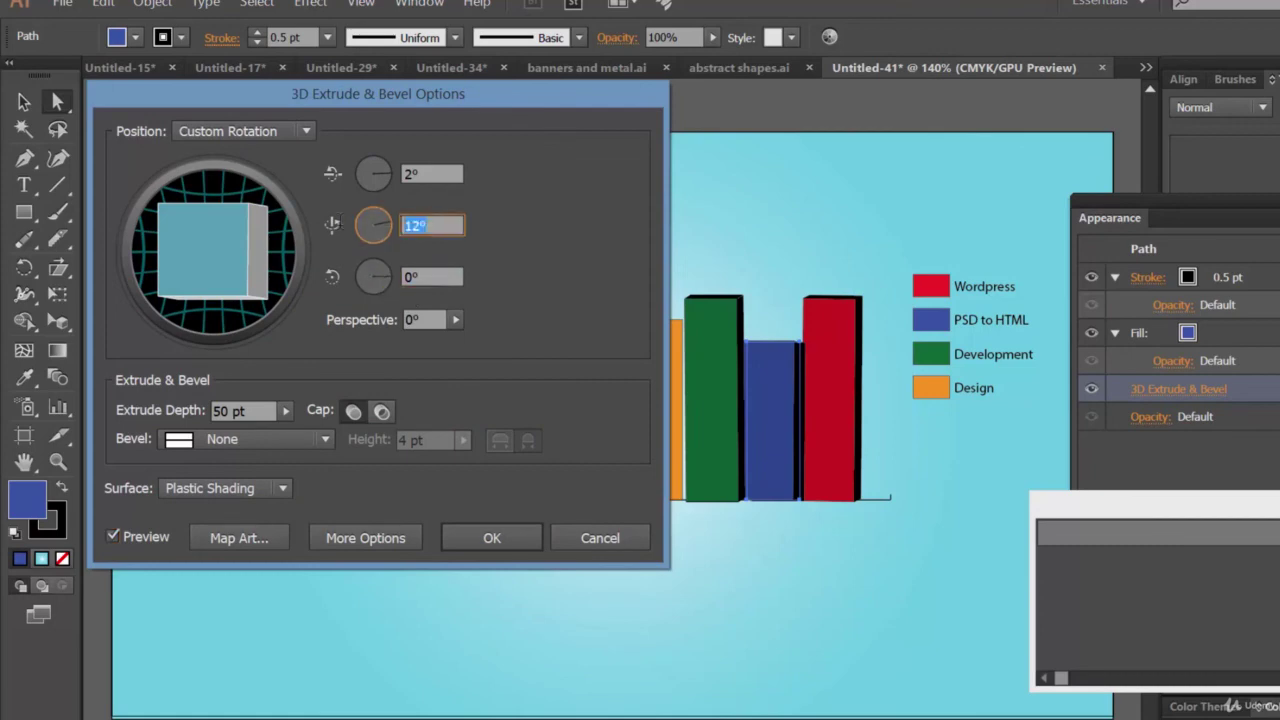
type("7")
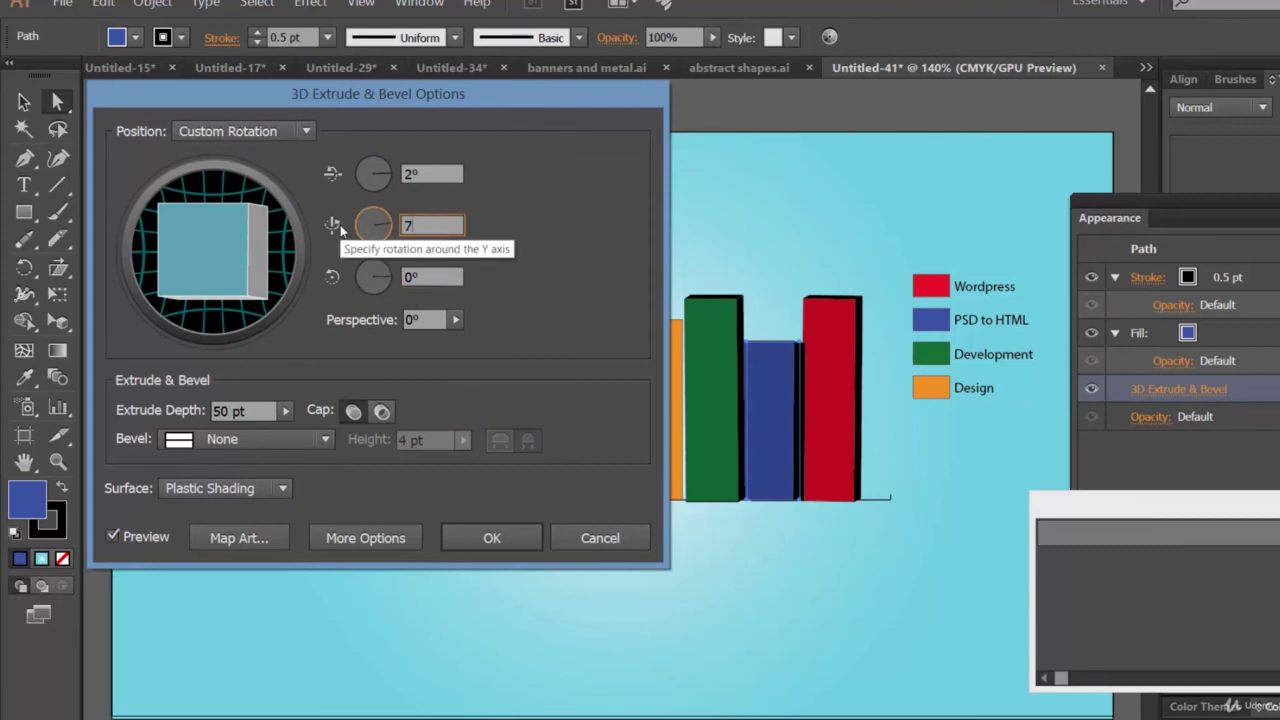
left_click(493, 539)
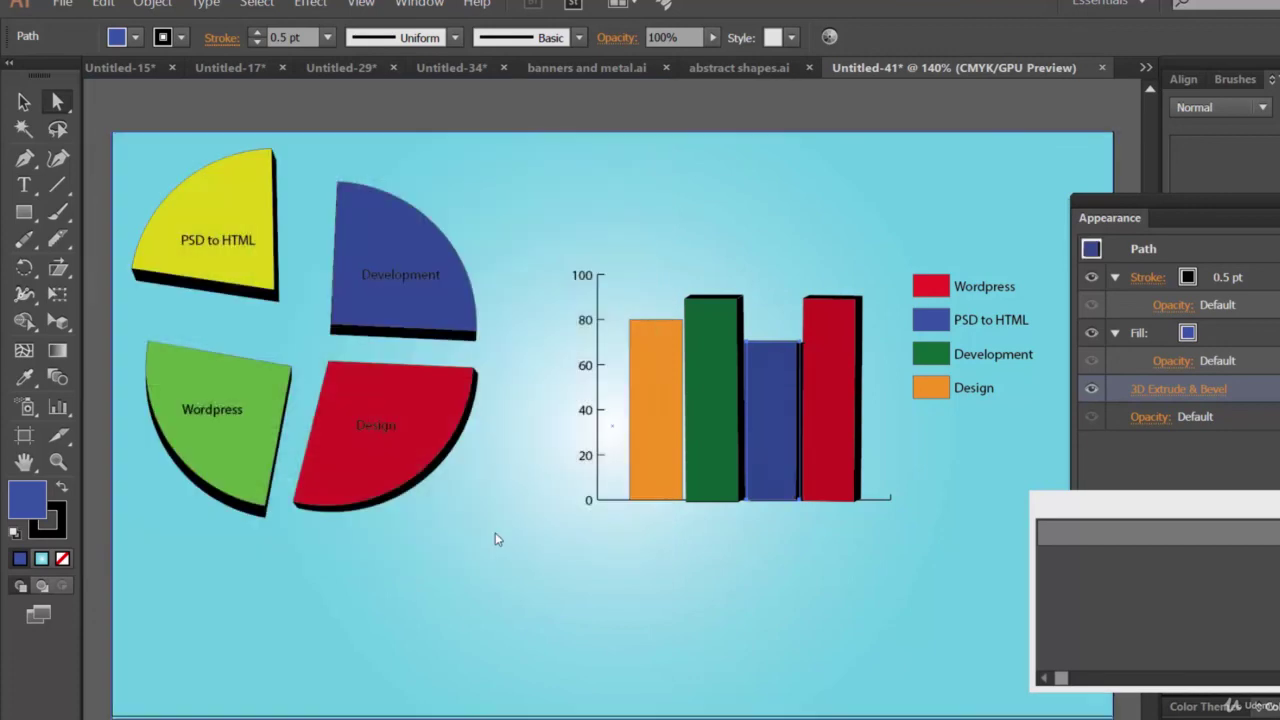
left_click(920, 588)
Apply 3D Extrude & Bevel to the orange Design bar with rotation X -4°, Y 7°, Z 0° and 50 pt depth.
left_click(651, 462)
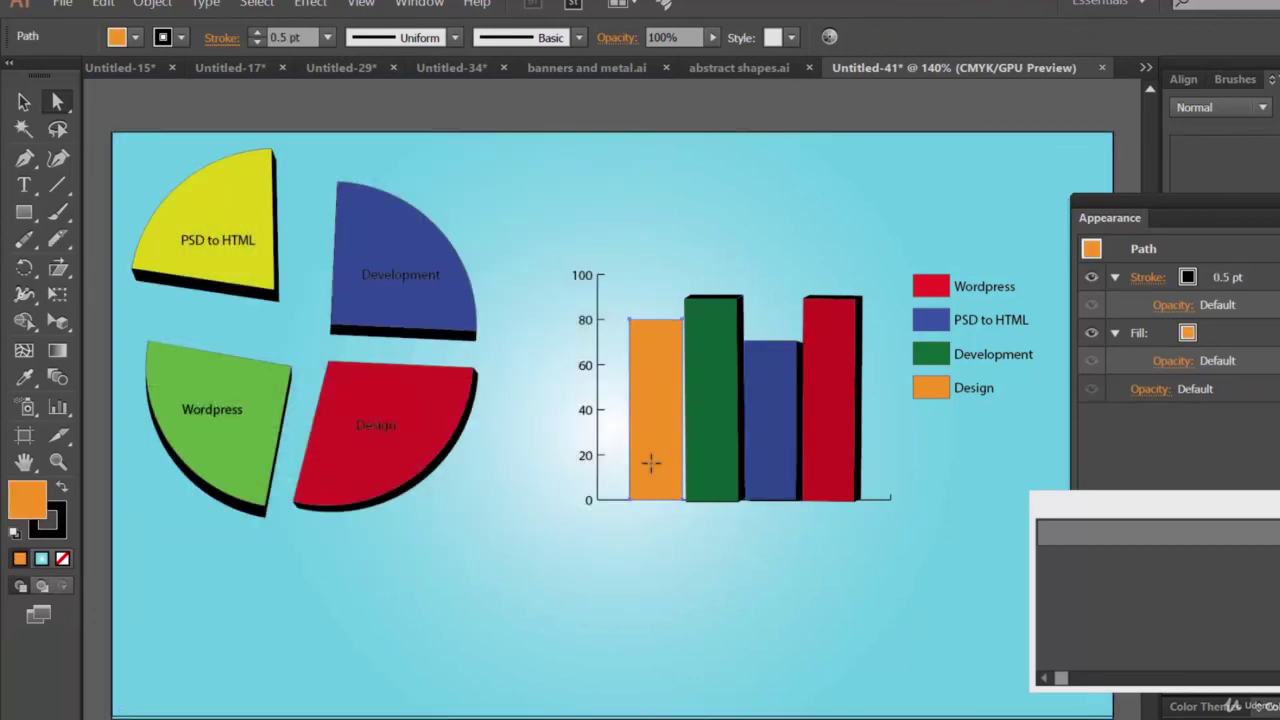
left_click(312, 4)
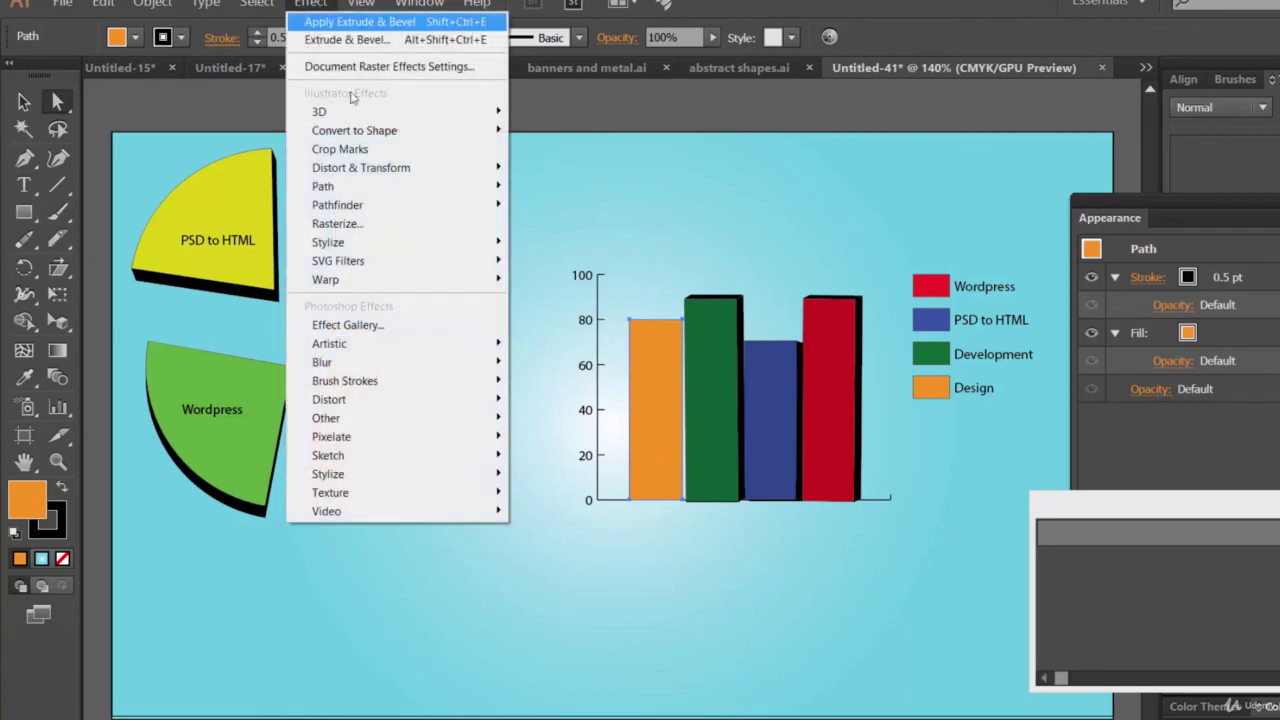
mouse_move(447, 113)
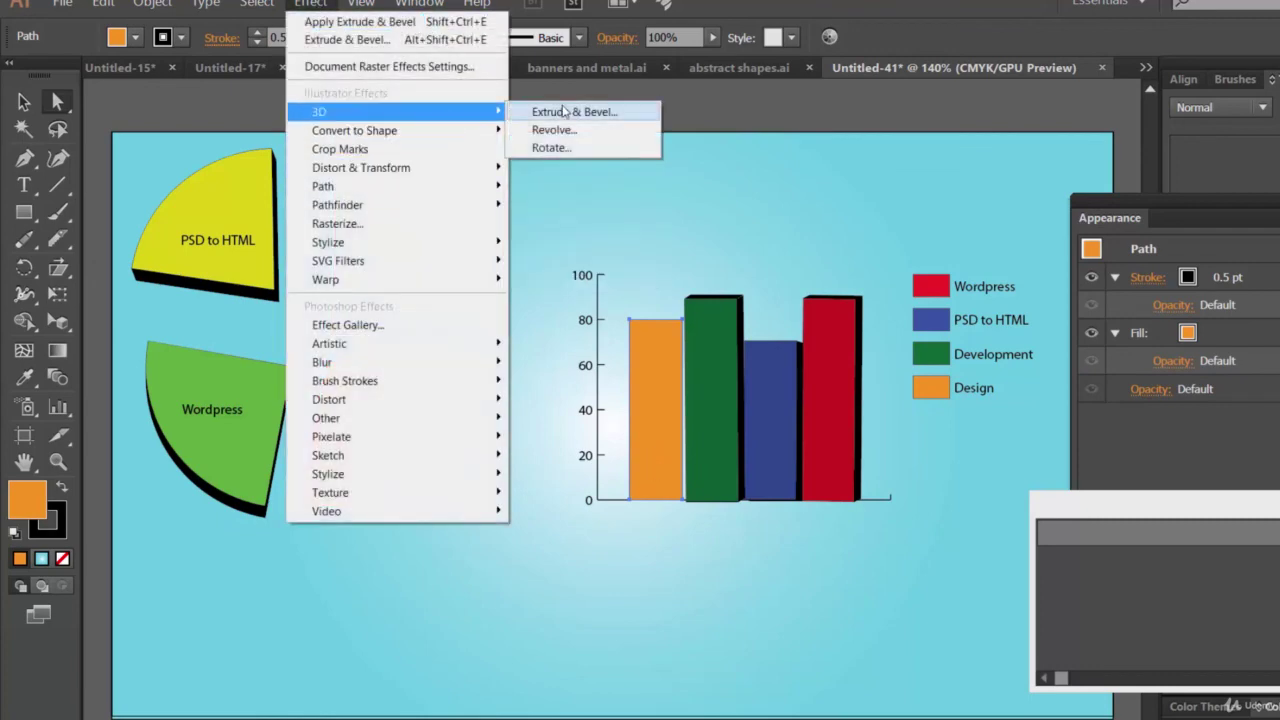
left_click(565, 112)
left_click(133, 540)
left_click(432, 276)
type("0")
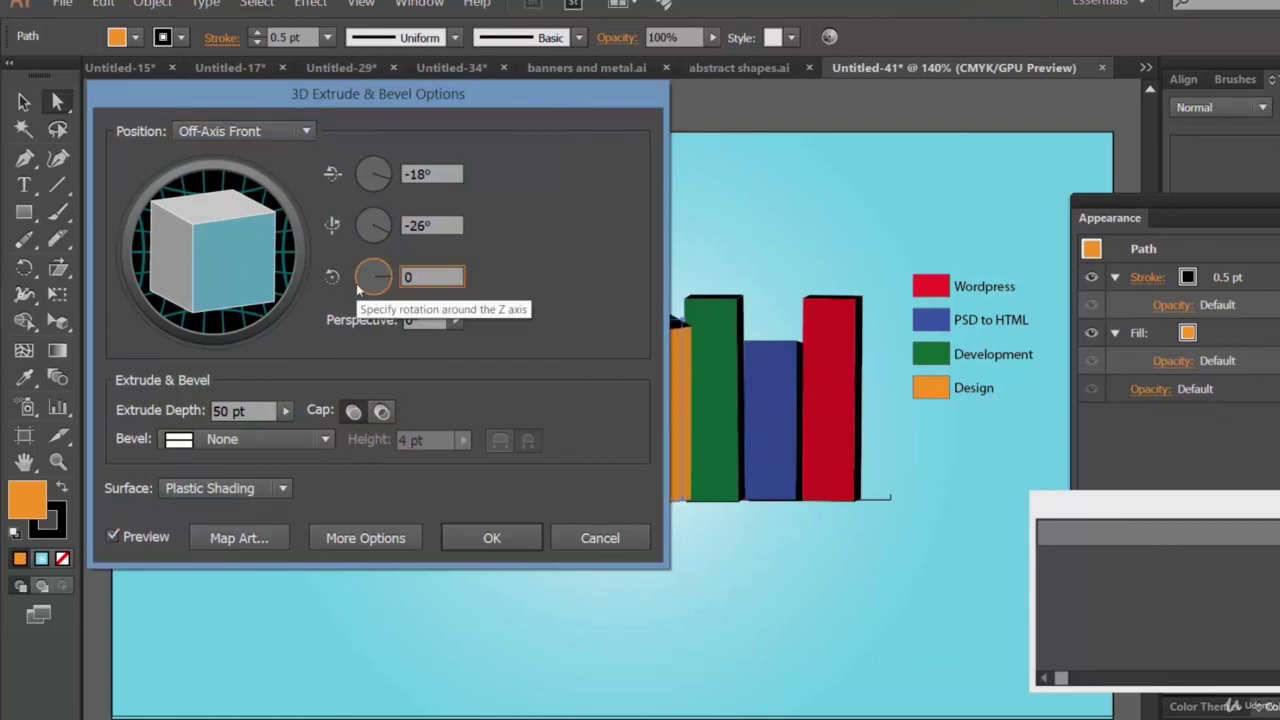
key("shift+Tab")
type("7")
left_click_drag(440, 174, 406, 176)
type("-4")
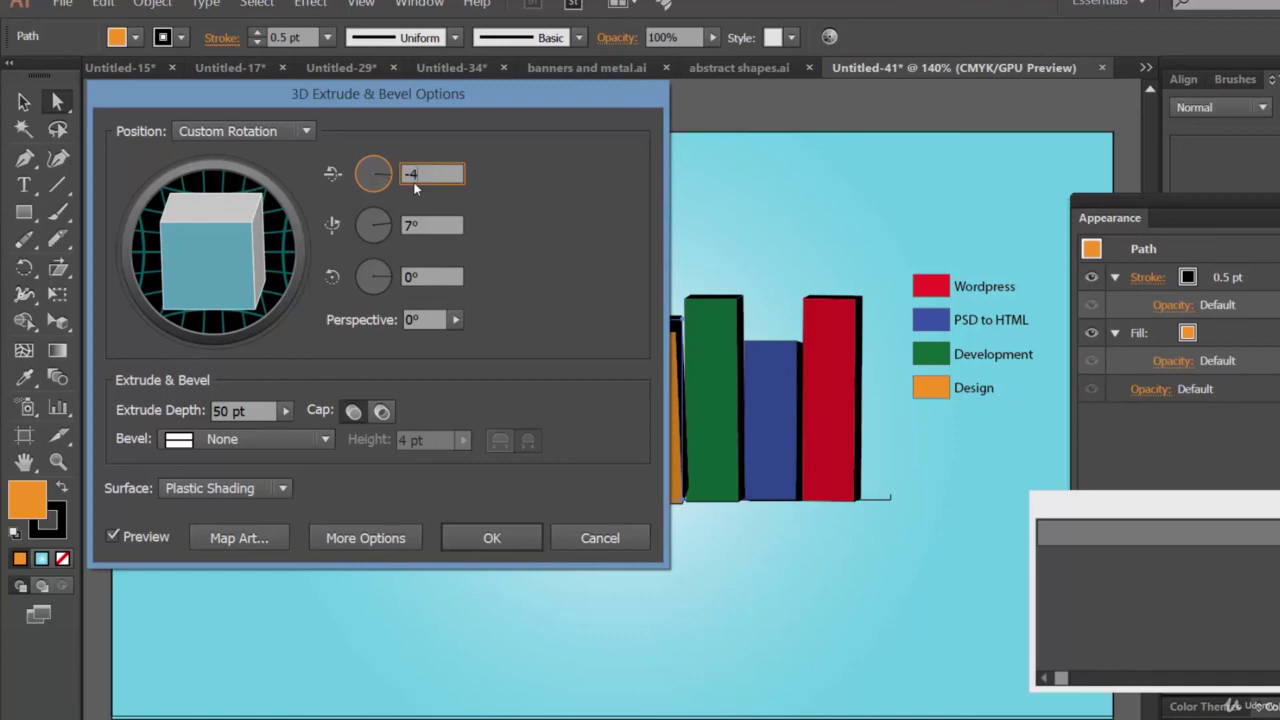
left_click(491, 538)
left_click(501, 544)
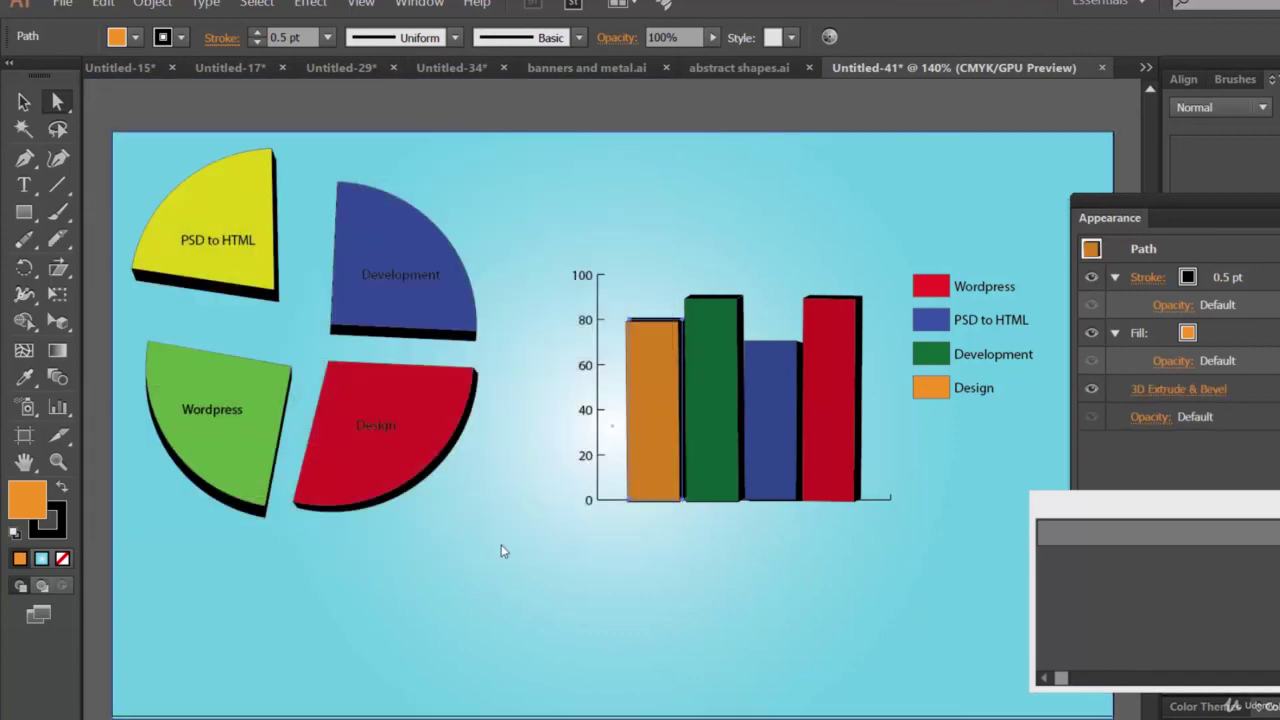
Edit the red Wordpress bar's existing 3D Extrude & Bevel effect, setting its X-axis rotation to -4°.
left_click(837, 452)
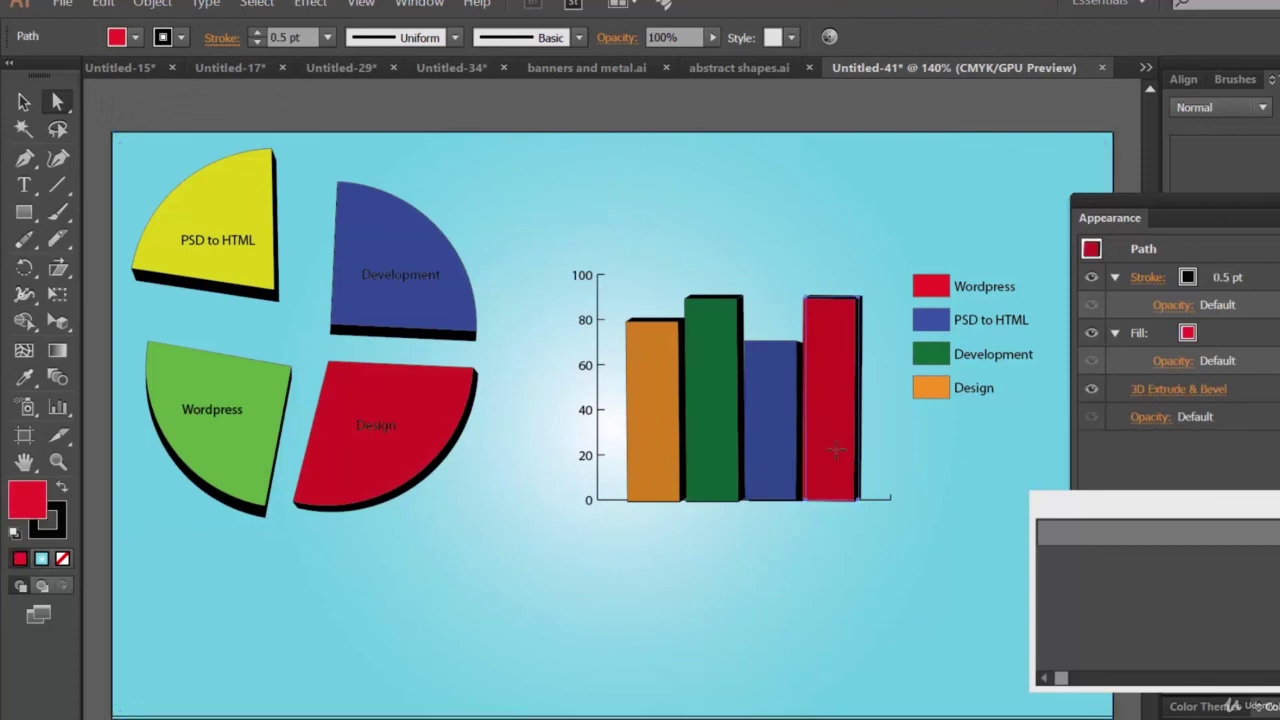
left_click(1176, 390)
left_click(112, 537)
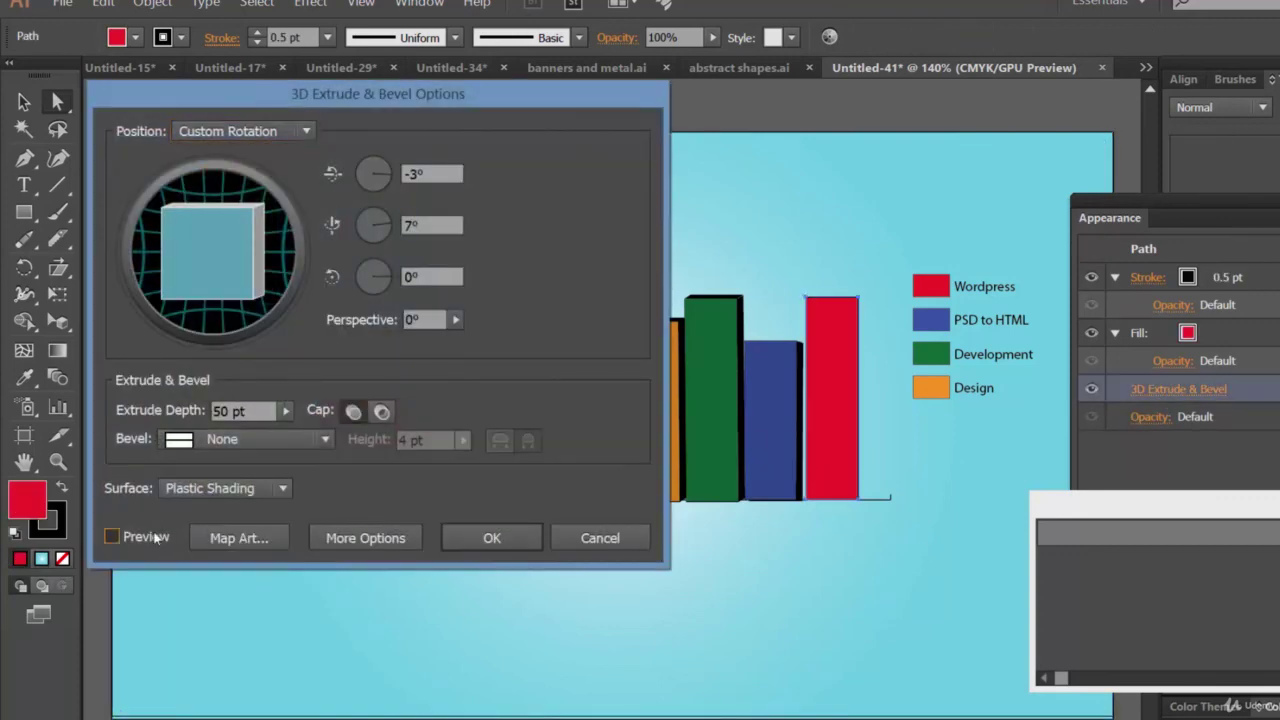
left_click(420, 175)
key("Down")
left_click(490, 538)
left_click(870, 592)
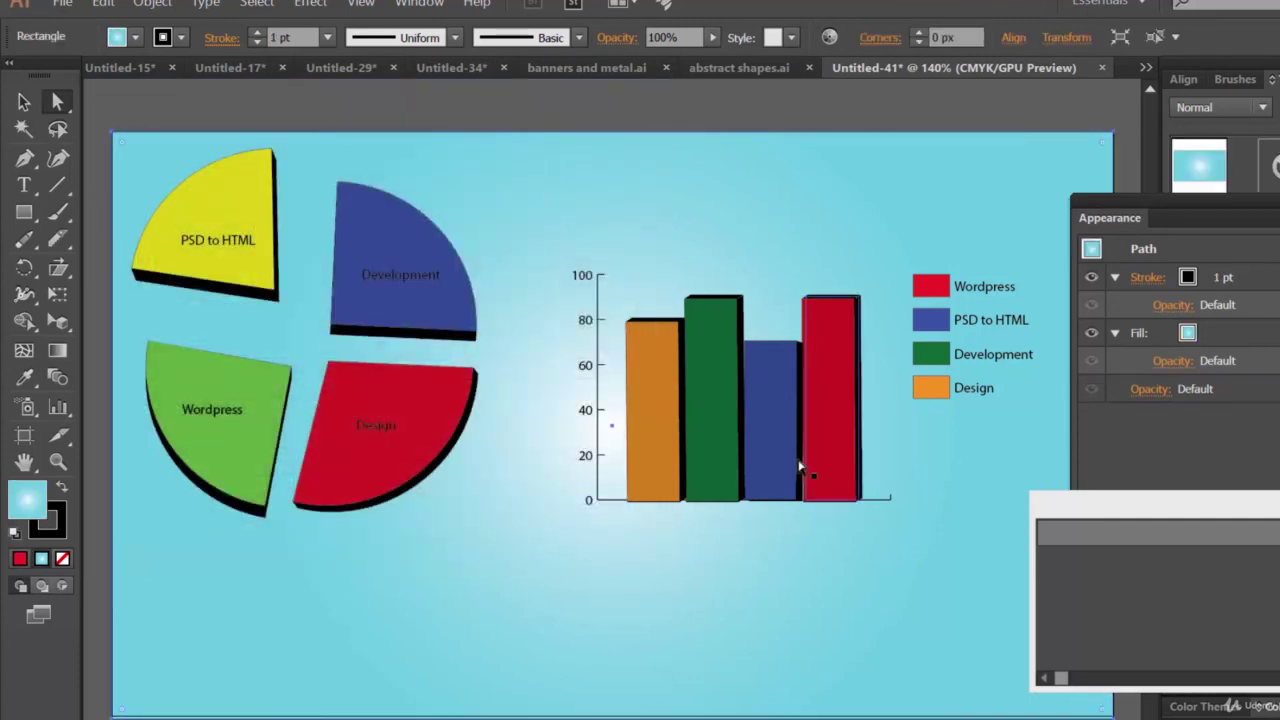
Change the X-axis rotation of the blue PSD to HTML bar's 3D Extrude & Bevel effect to -4°.
left_click(772, 430)
left_click(1180, 390)
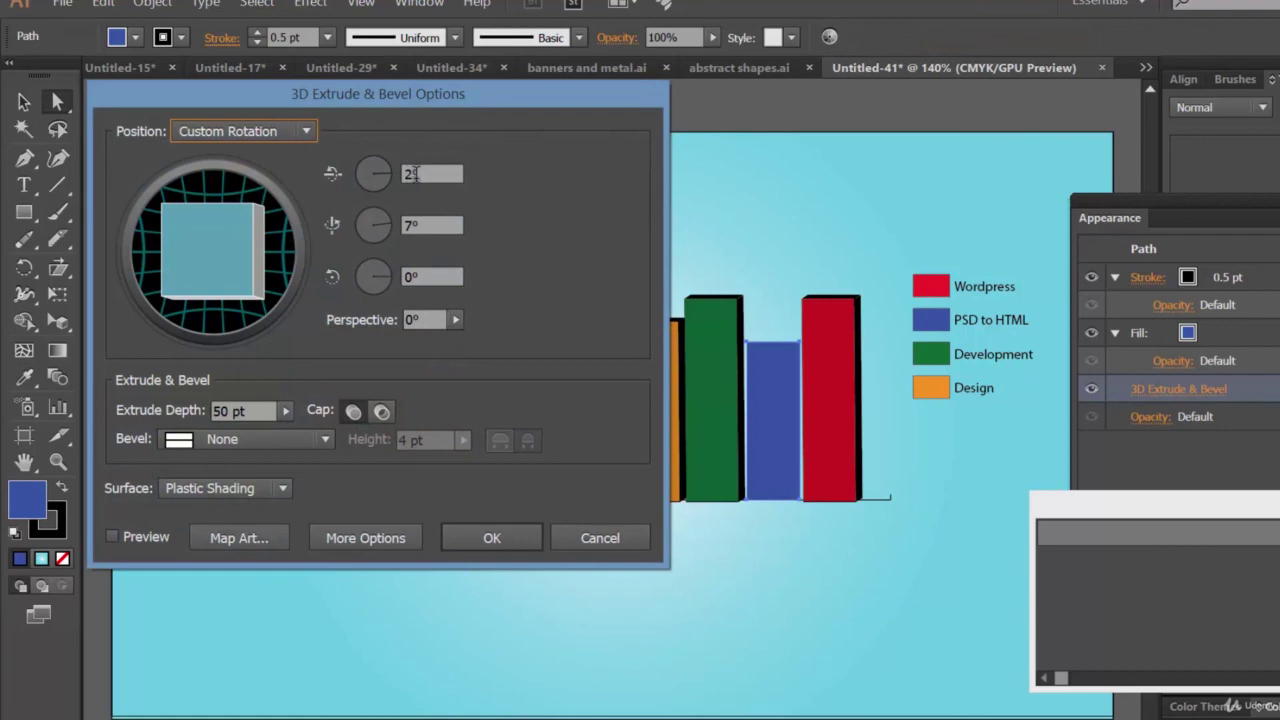
left_click(416, 174)
type("-4")
left_click(510, 537)
left_click(728, 560)
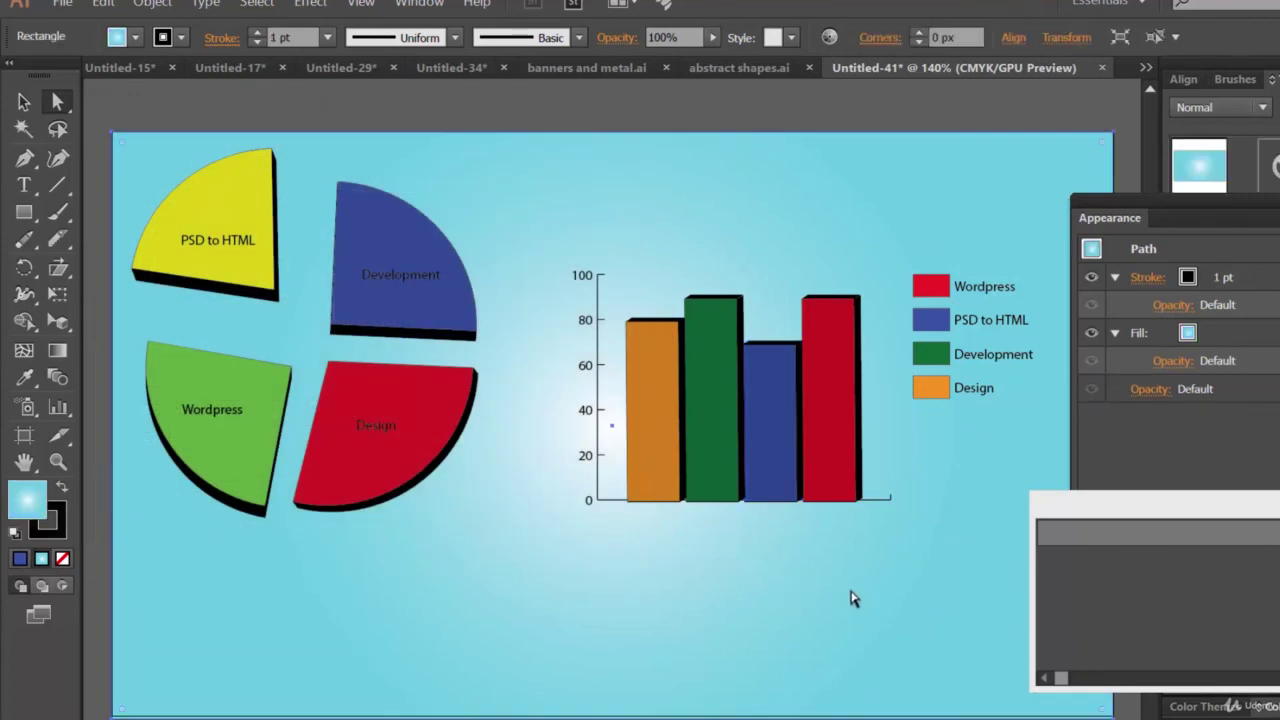
Nudge the red Wordpress bar seven increments to the right, opening a gap beside the blue bar.
left_click(840, 440)
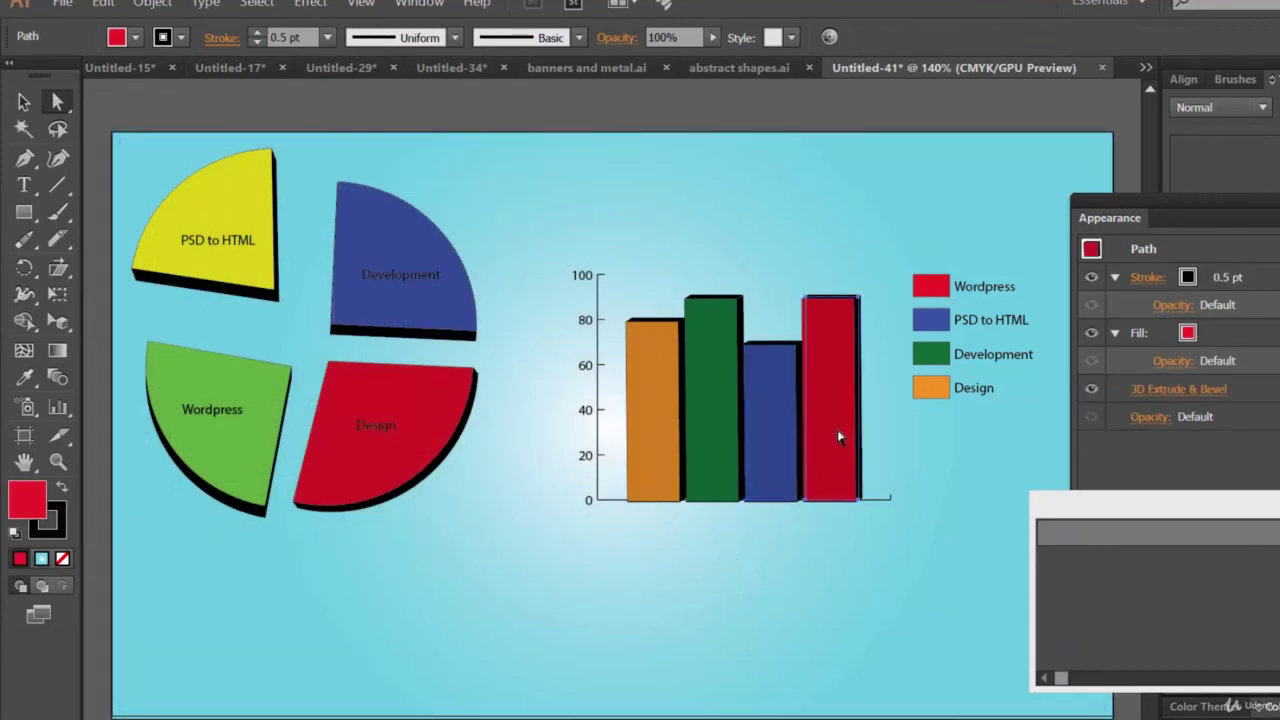
key("Right")
key("Right")
key("Right")
key("Right")
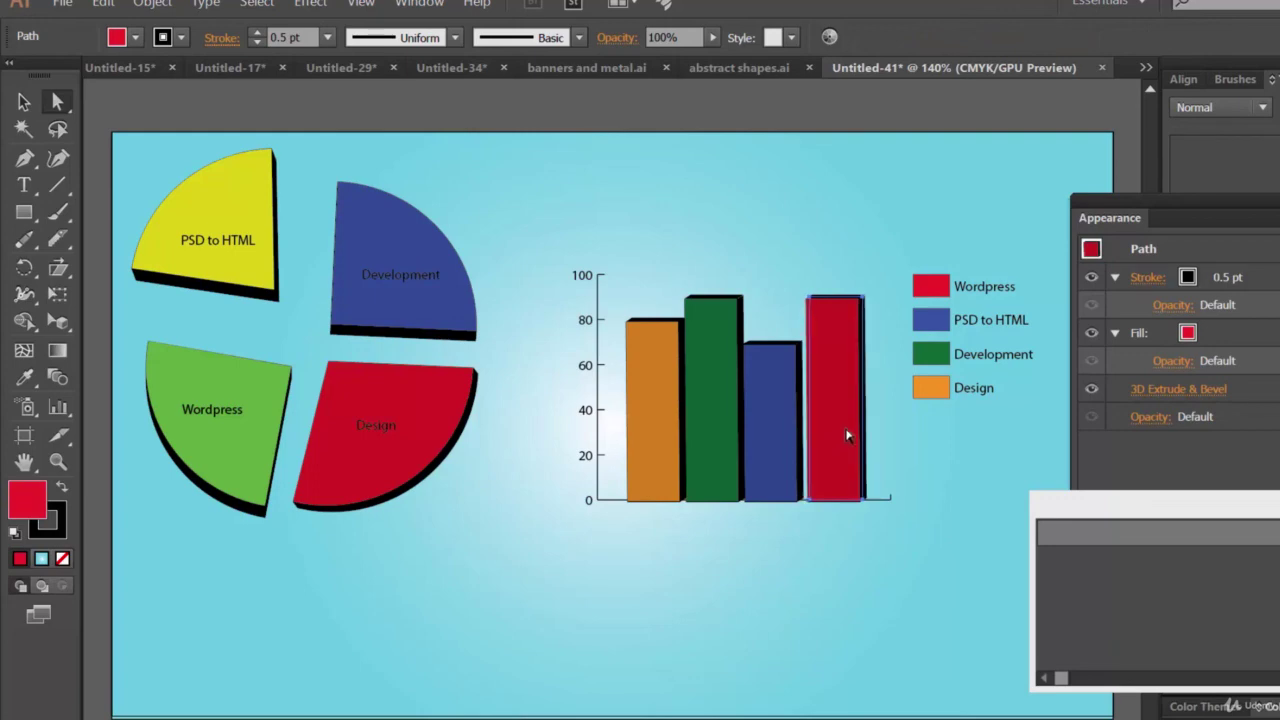
key("Right")
key("Right")
key("Right")
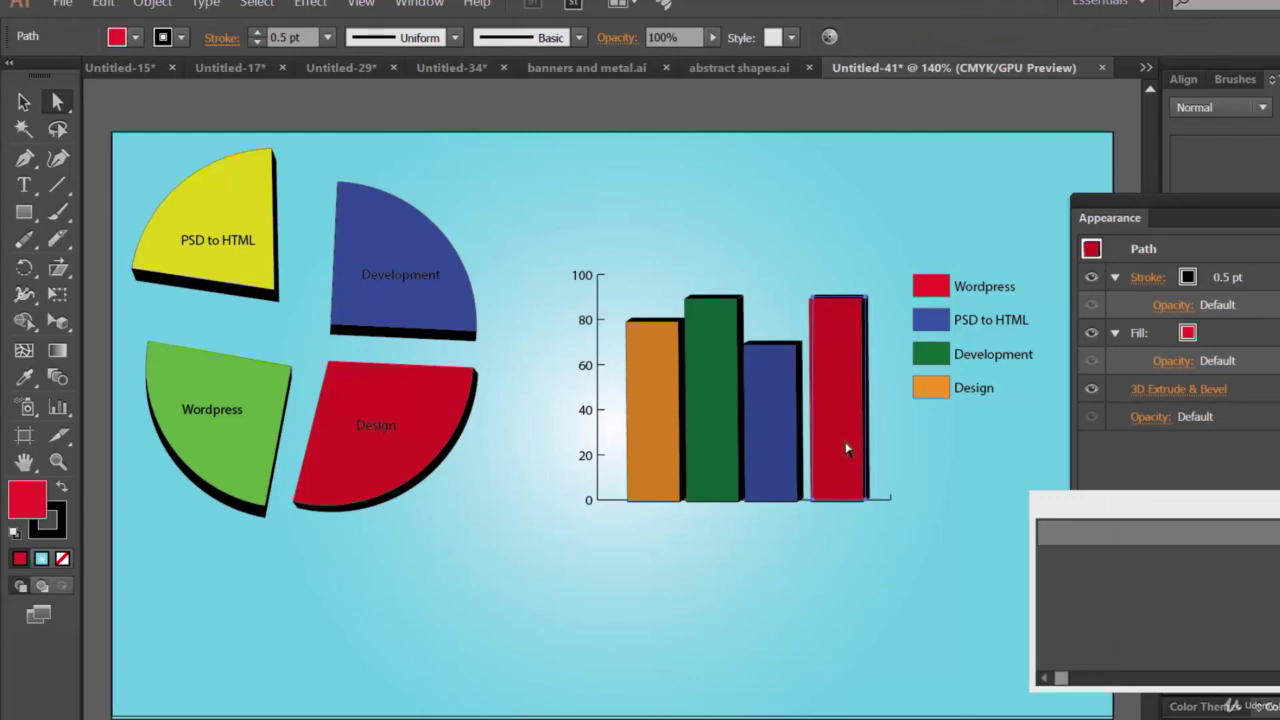
Nudge the blue PSD to HTML bar four increments and the green Development bar three increments to the right.
left_click(779, 429)
key("Right")
key("Right")
key("Right")
key("Right")
left_click(709, 437)
key("Right")
key("Right")
key("Right")
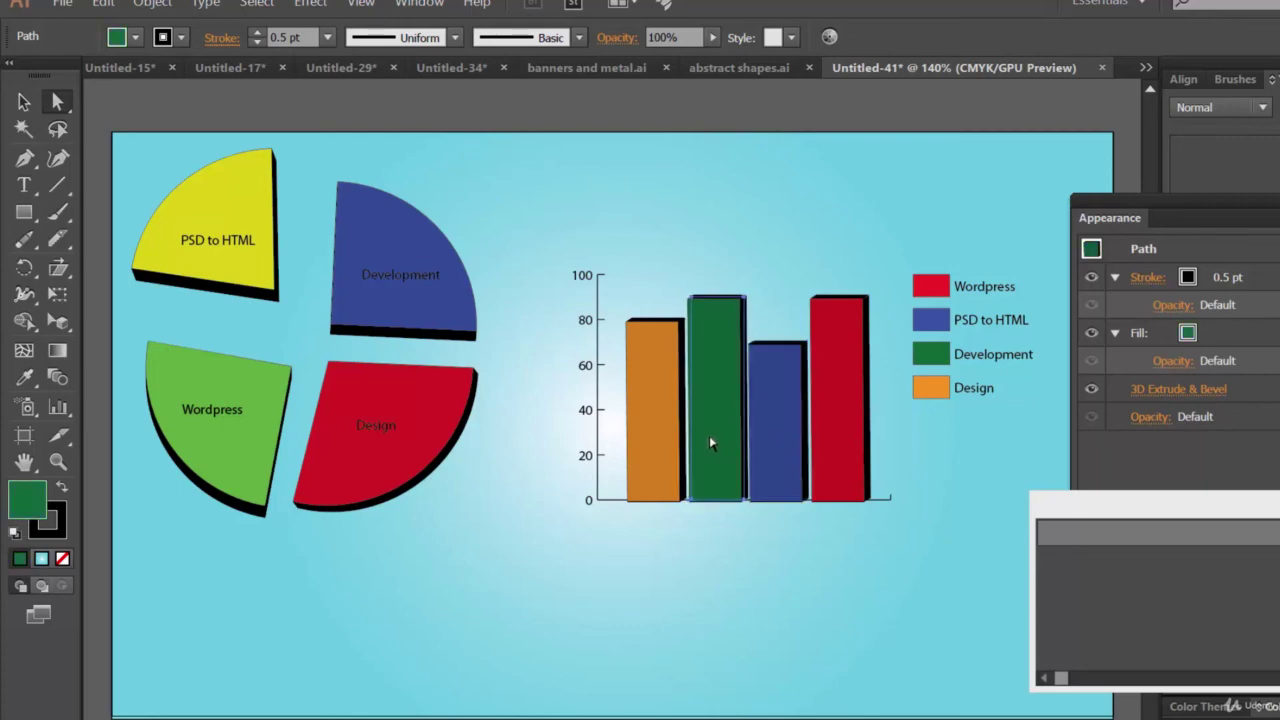
Shift the red Wordpress bar five more increments to the right to widen its gap from the blue bar.
left_click(858, 440)
left_click(855, 438)
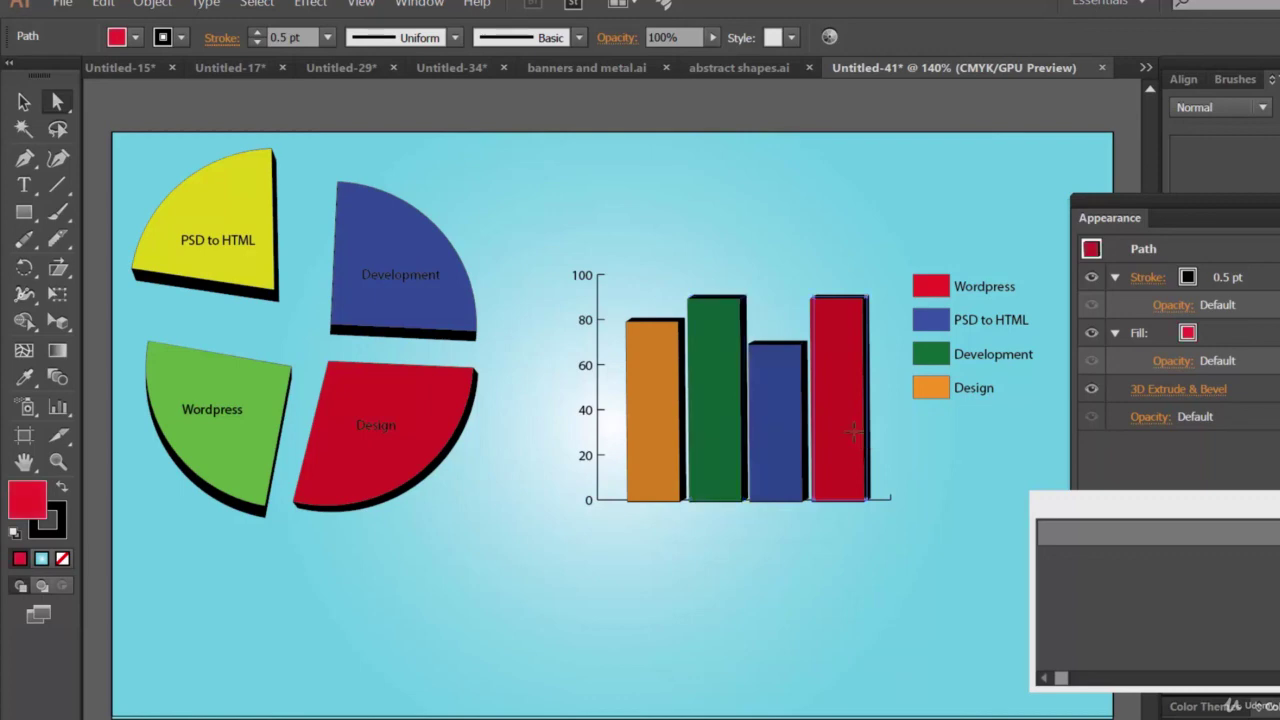
key("Right")
key("Right")
key("Right")
key("Right")
key("Right")
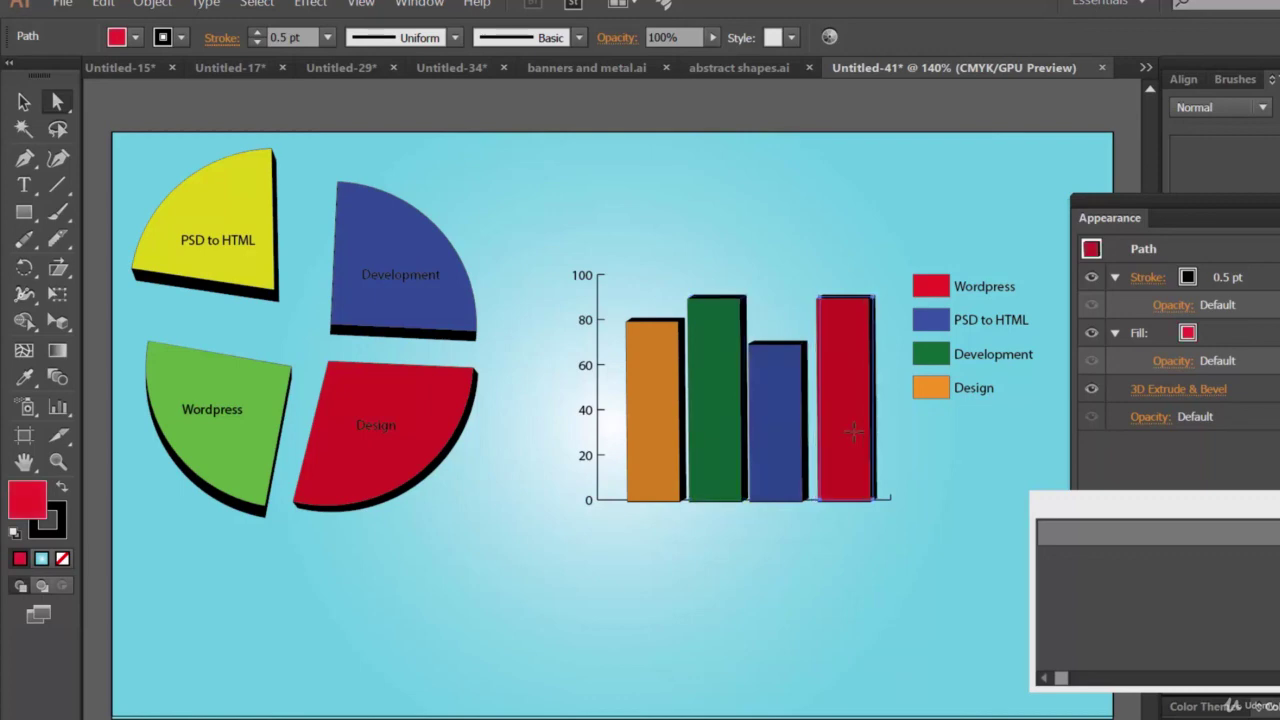
Move the blue PSD to HTML bar and the green Development bar three more increments right each to even out the spacing.
left_click(786, 443)
key("Right")
key("Right")
key("Right")
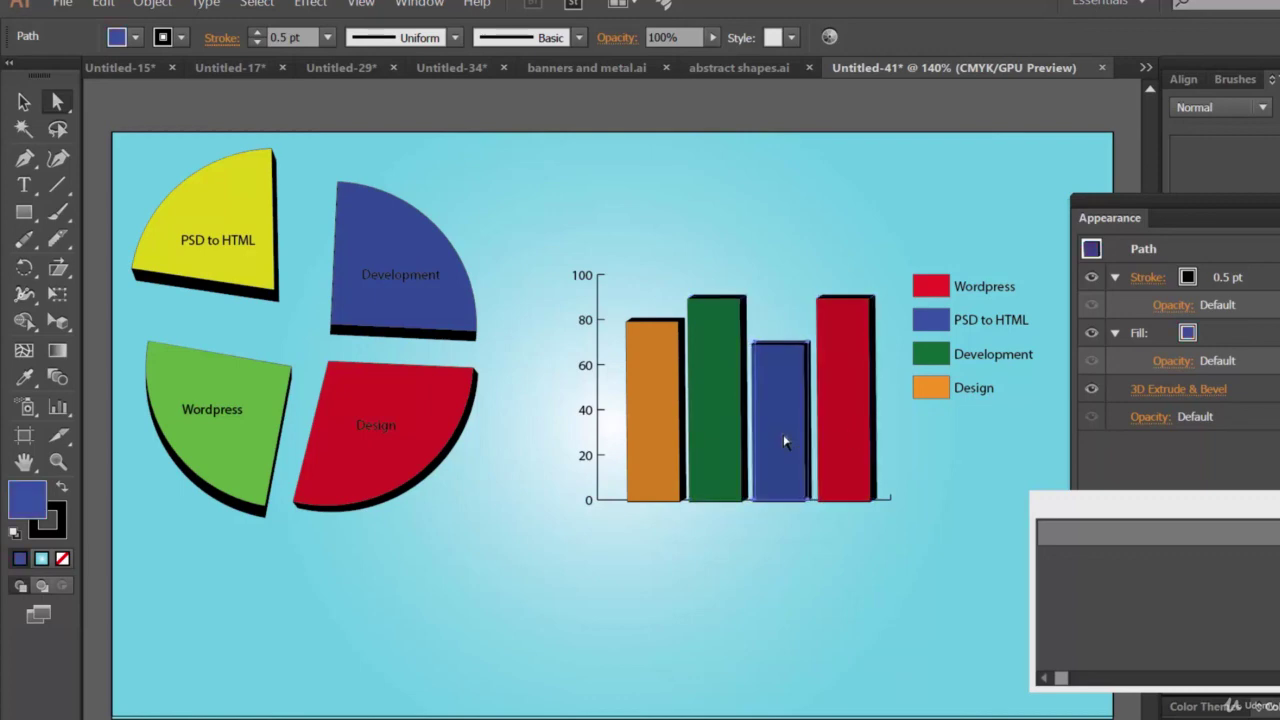
left_click(714, 448)
key("Right")
key("Right")
key("Right")
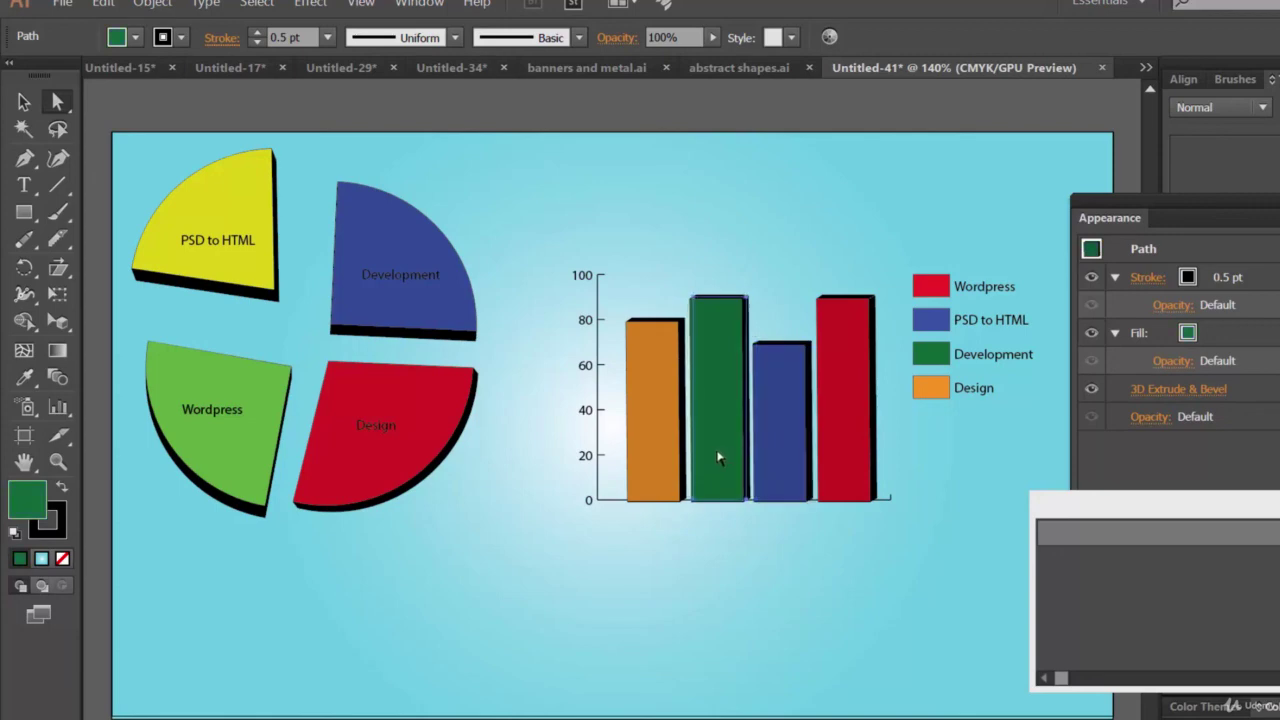
left_click(728, 595)
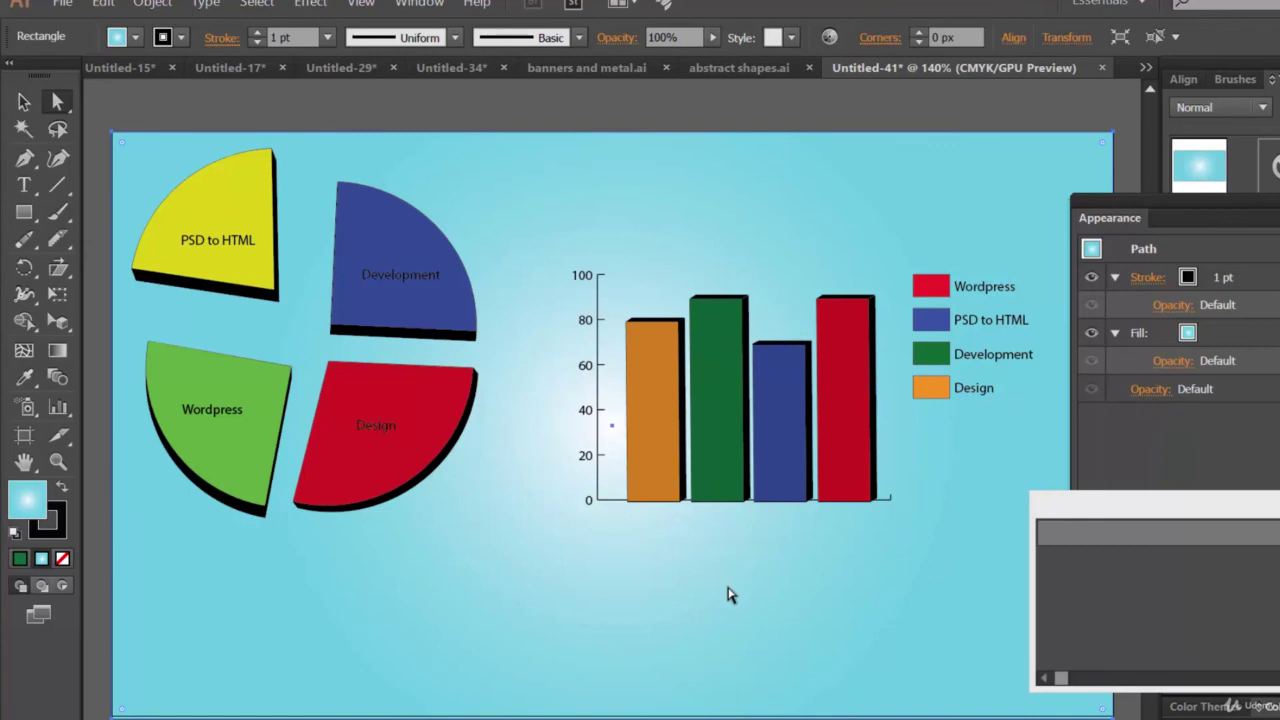